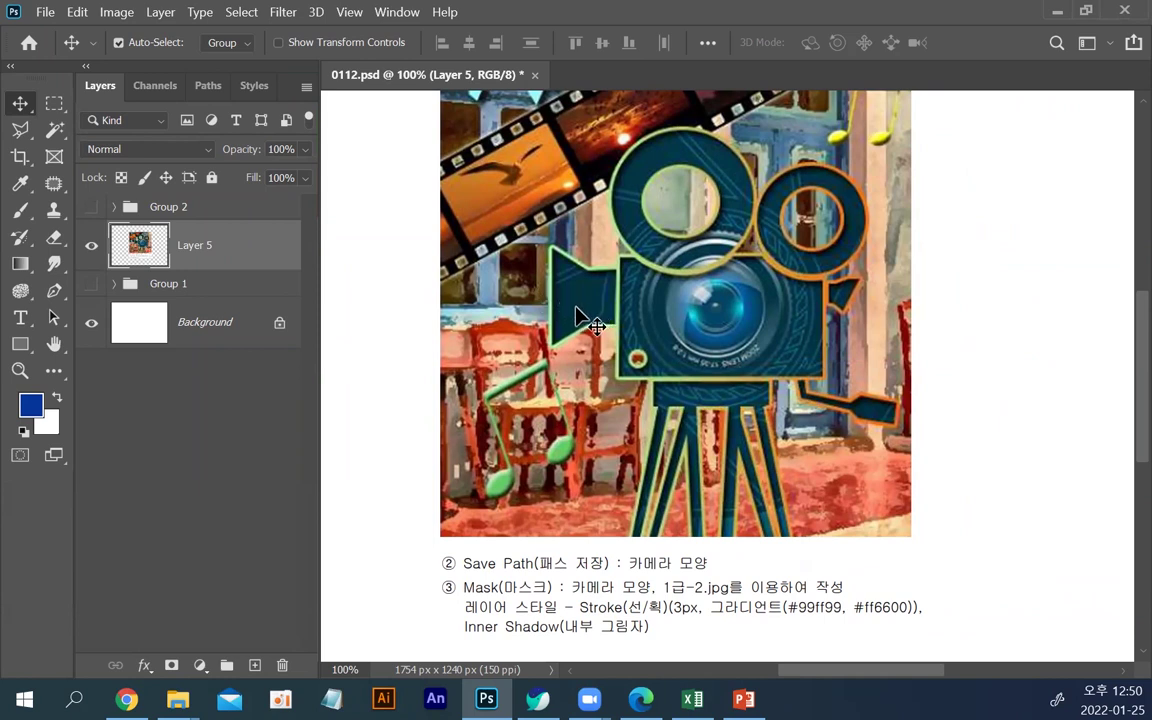
Move the camera reference image right and draw a blue circle about 186 px wide in the cleared white area.
left_click_drag(578, 316, 776, 316)
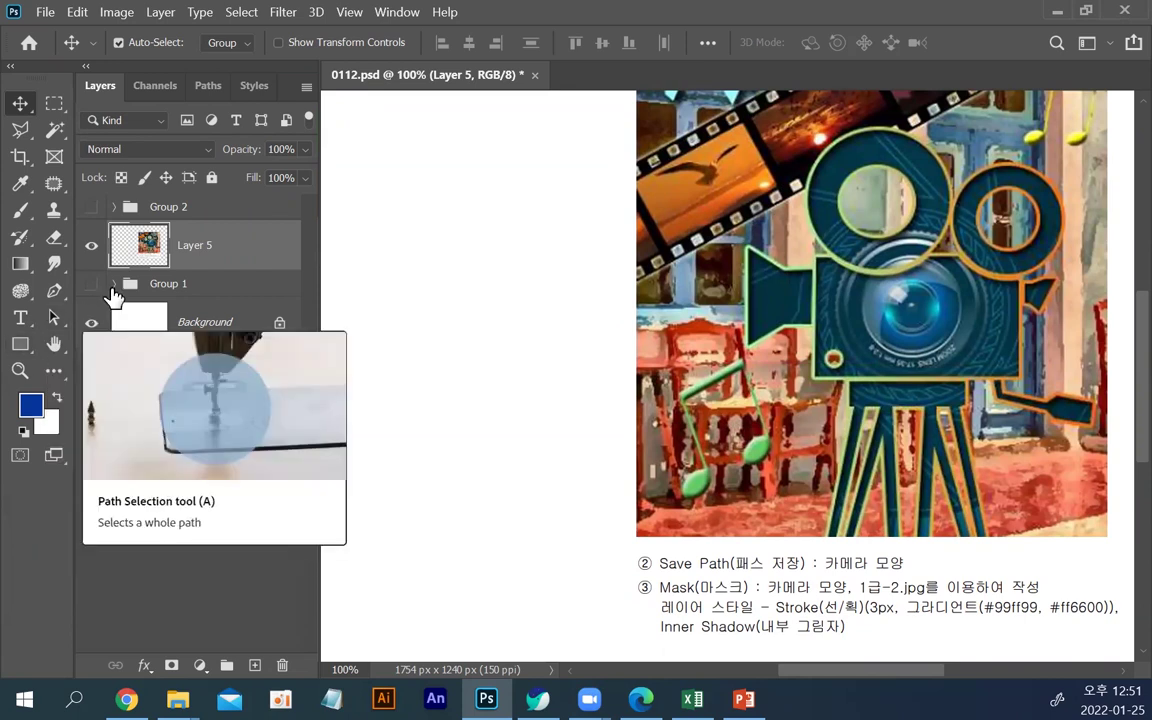
left_click(24, 343)
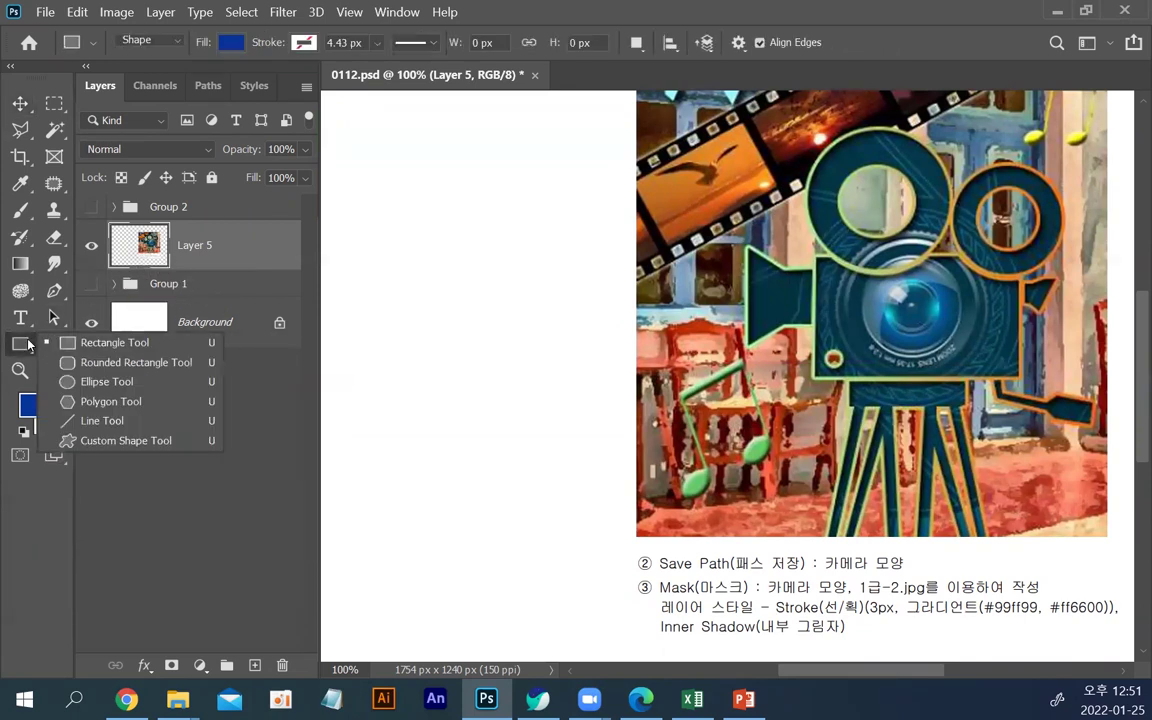
left_click(89, 387)
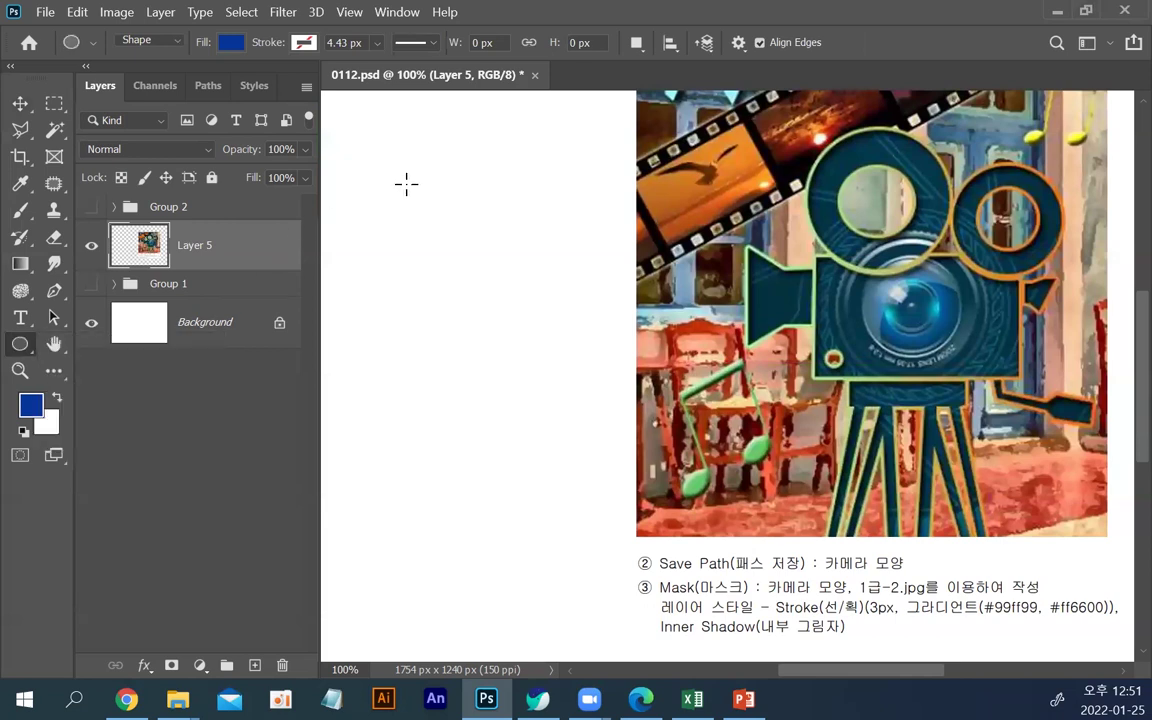
left_click_drag(361, 156, 489, 290)
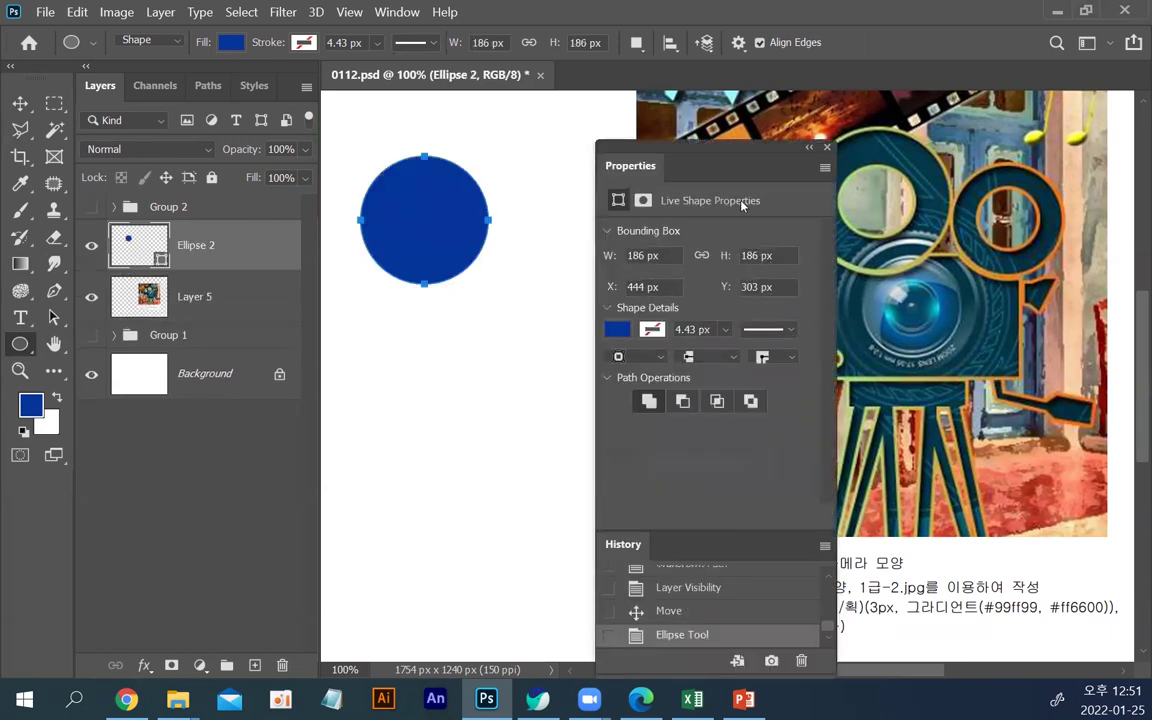
left_click(828, 148)
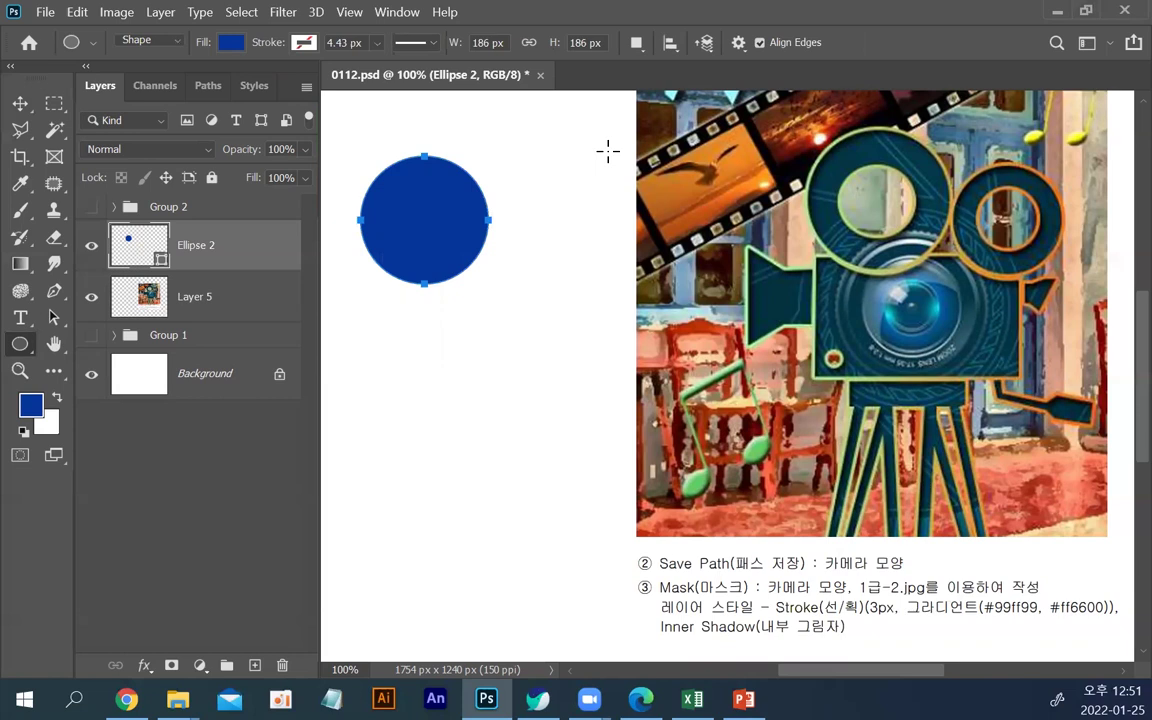
Try adding a smaller circle, about 108 px wide, beside the first one in Combine Shapes mode, and undo it.
left_click(636, 42)
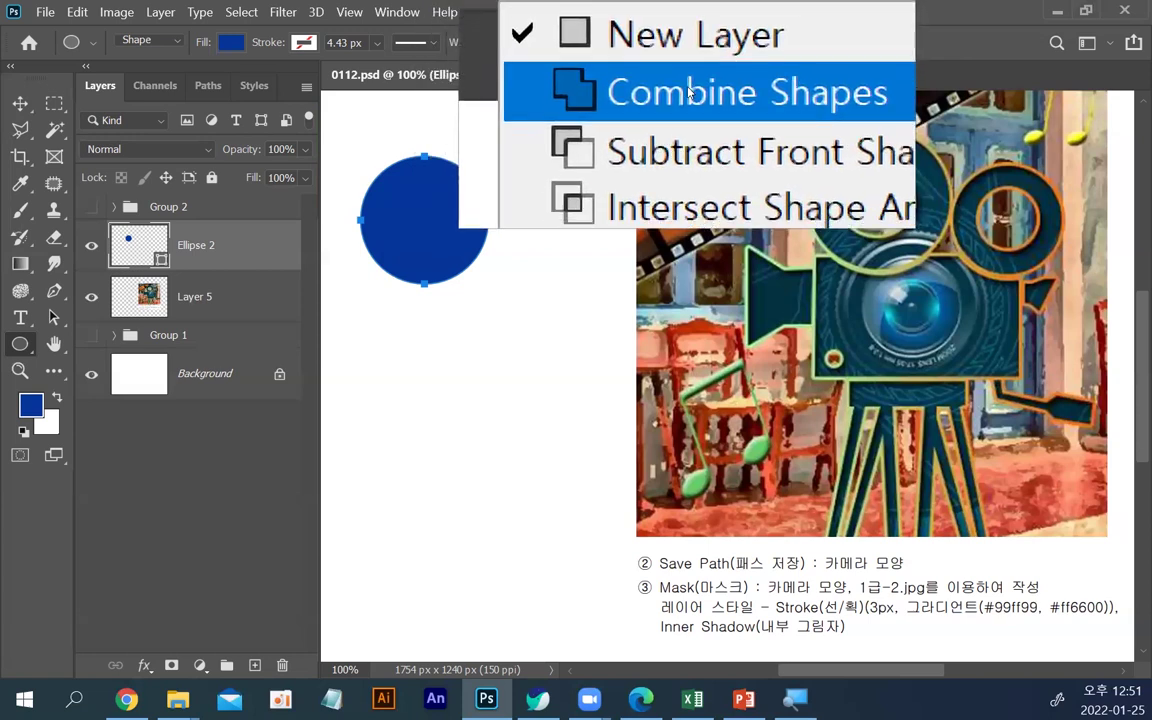
left_click(618, 78)
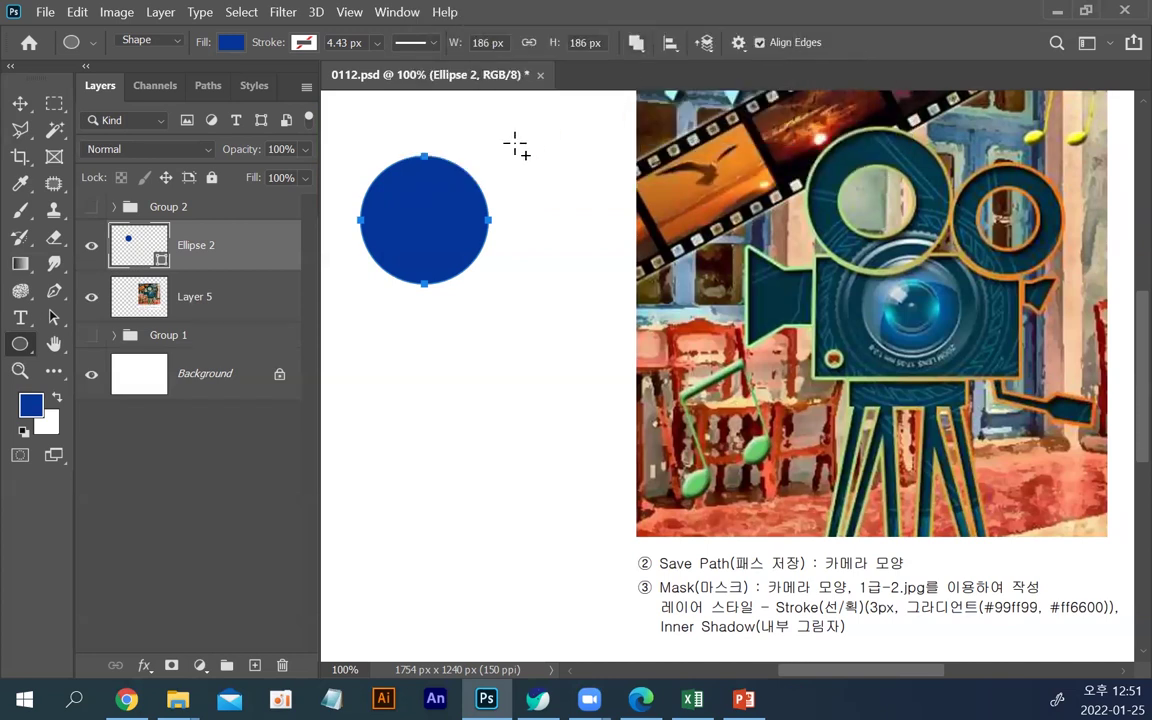
left_click_drag(511, 180, 591, 275)
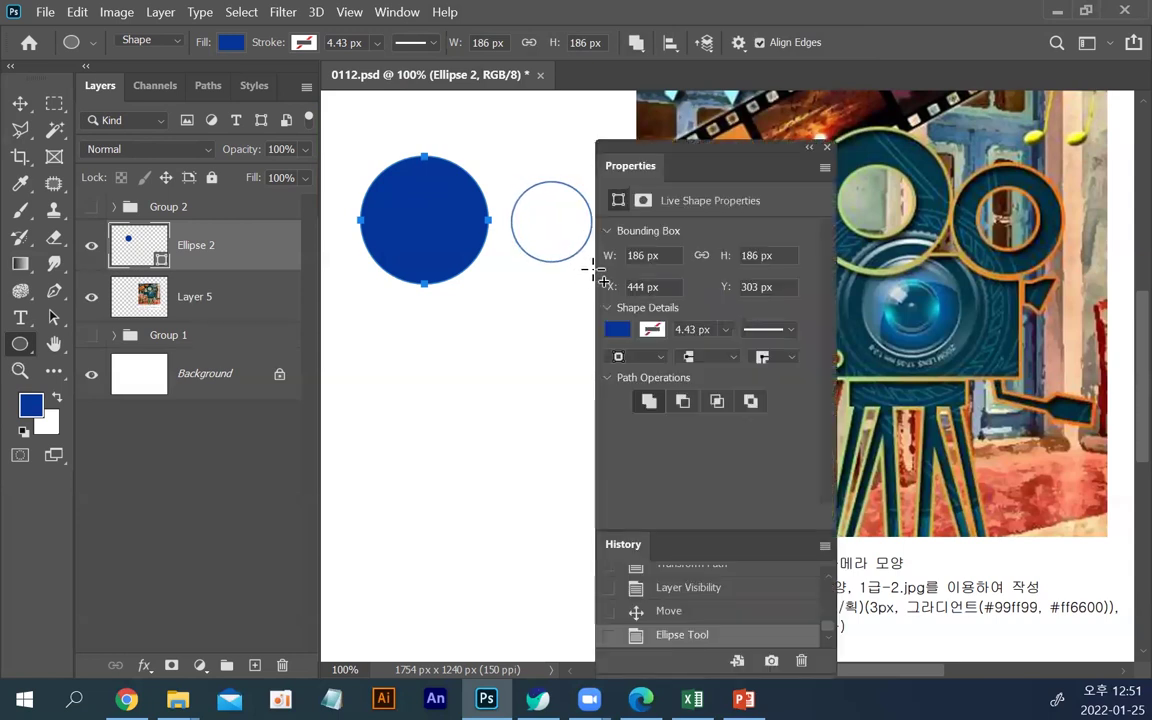
key("ctrl+z")
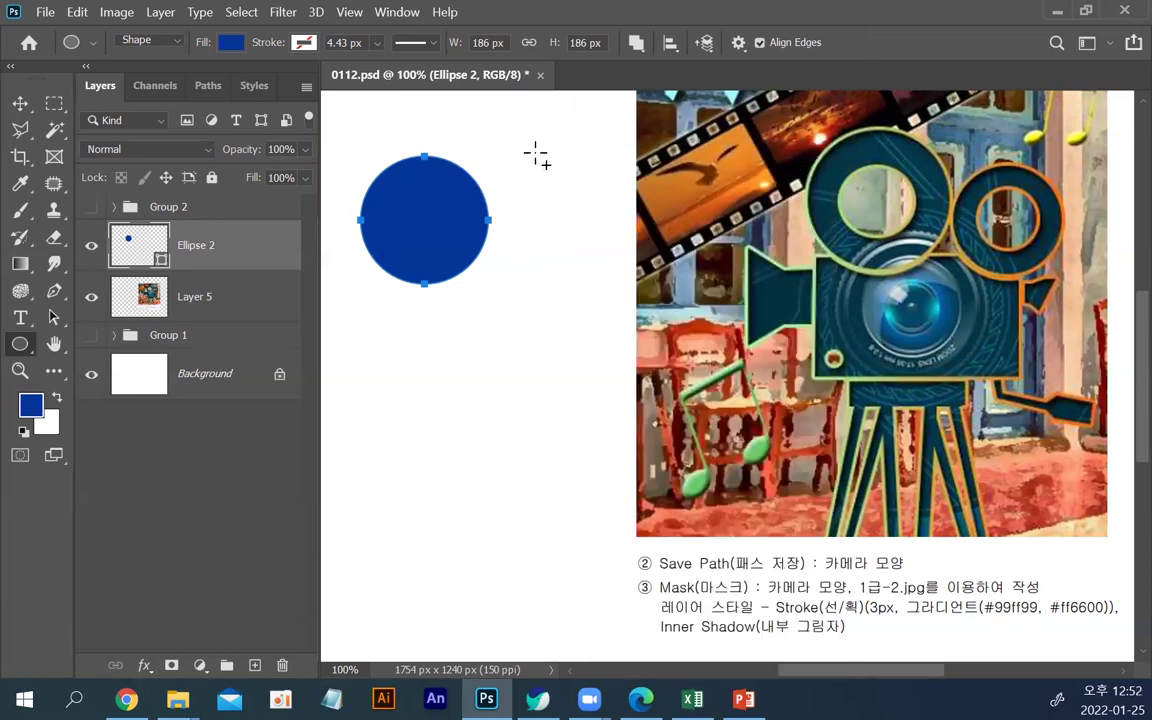
left_click_drag(510, 176, 586, 251)
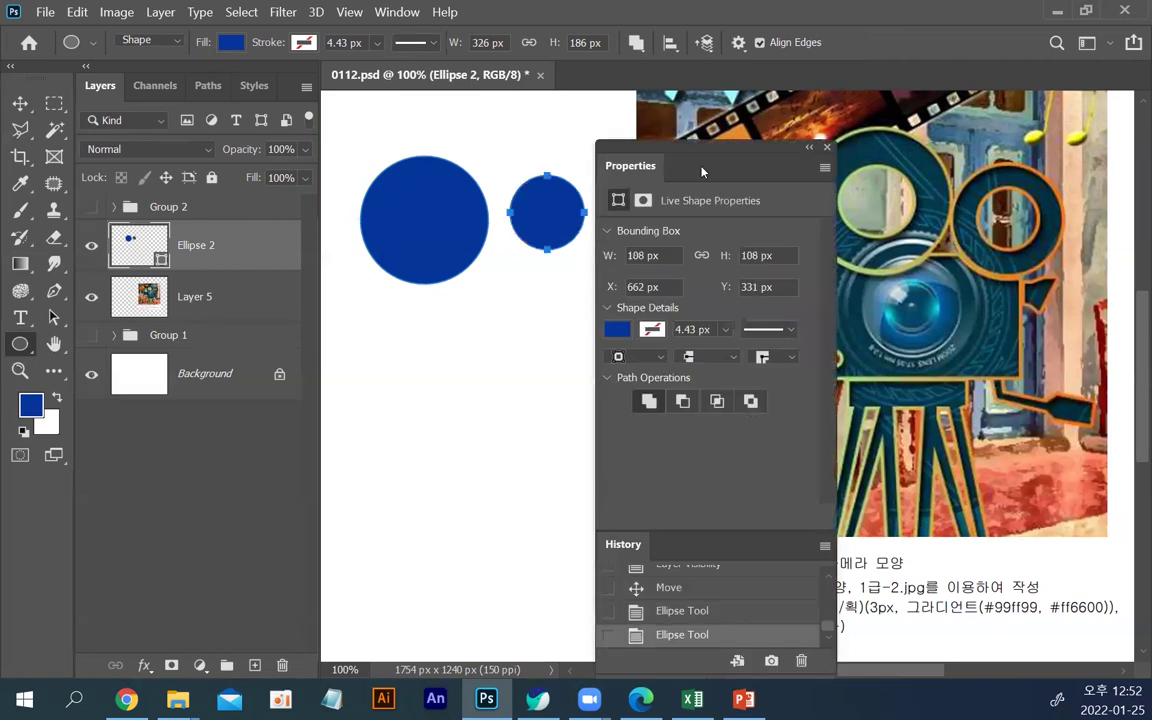
left_click(827, 148)
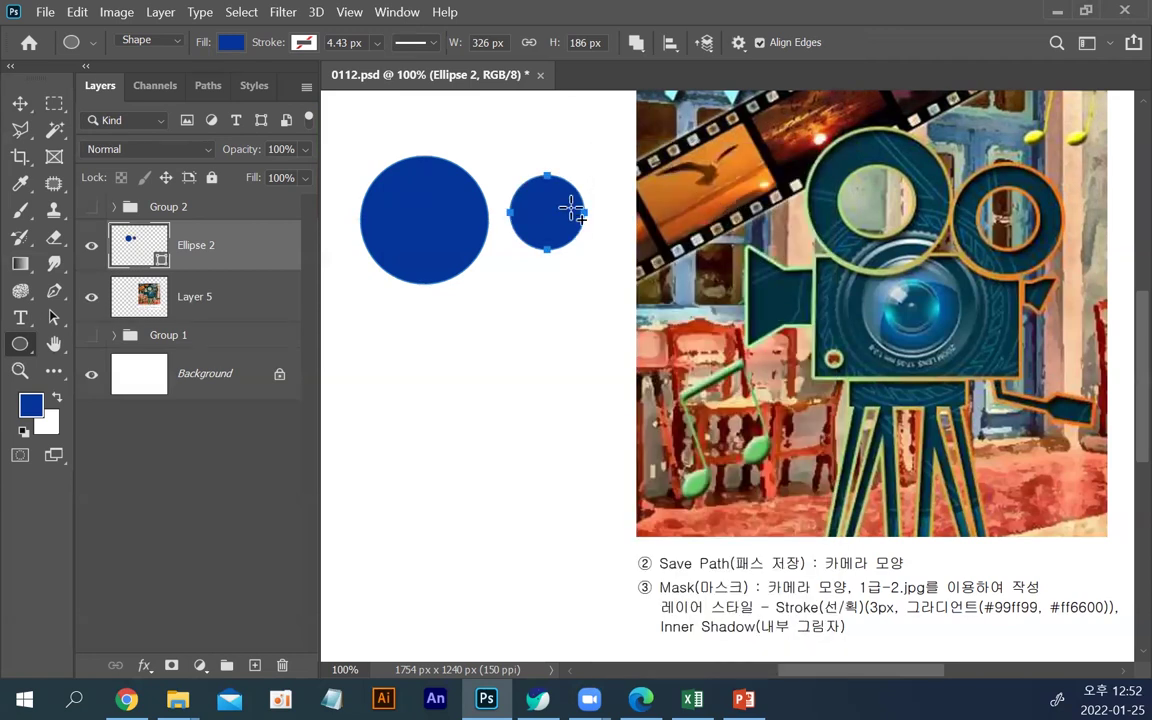
key("ctrl+z")
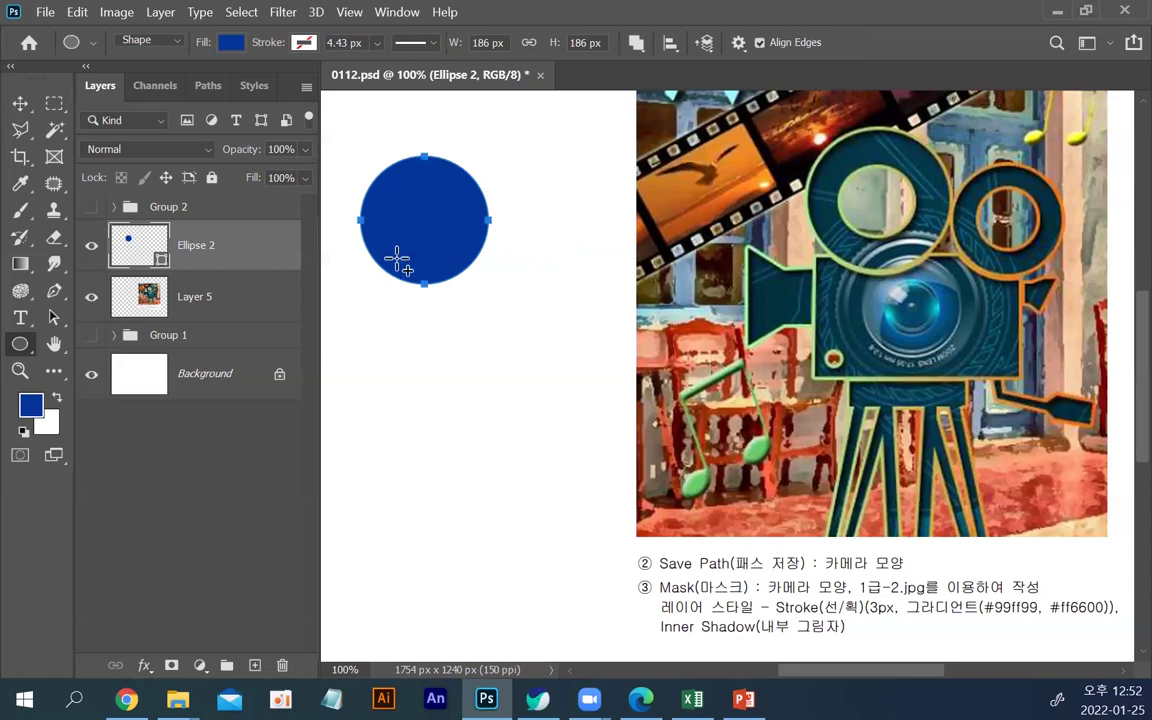
Duplicate the circle within its shape layer, offset down to the right, and set the copy to Subtract Front Shape.
left_click(54, 317)
left_click_drag(404, 241, 477, 297)
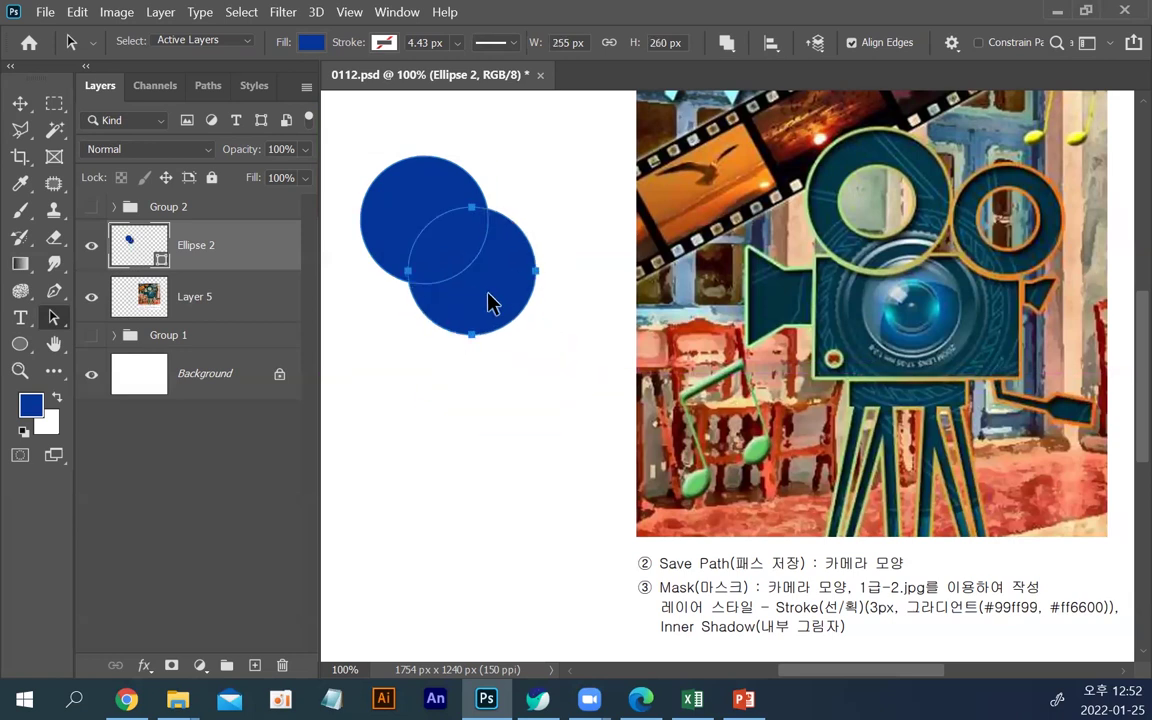
left_click(728, 44)
left_click(725, 101)
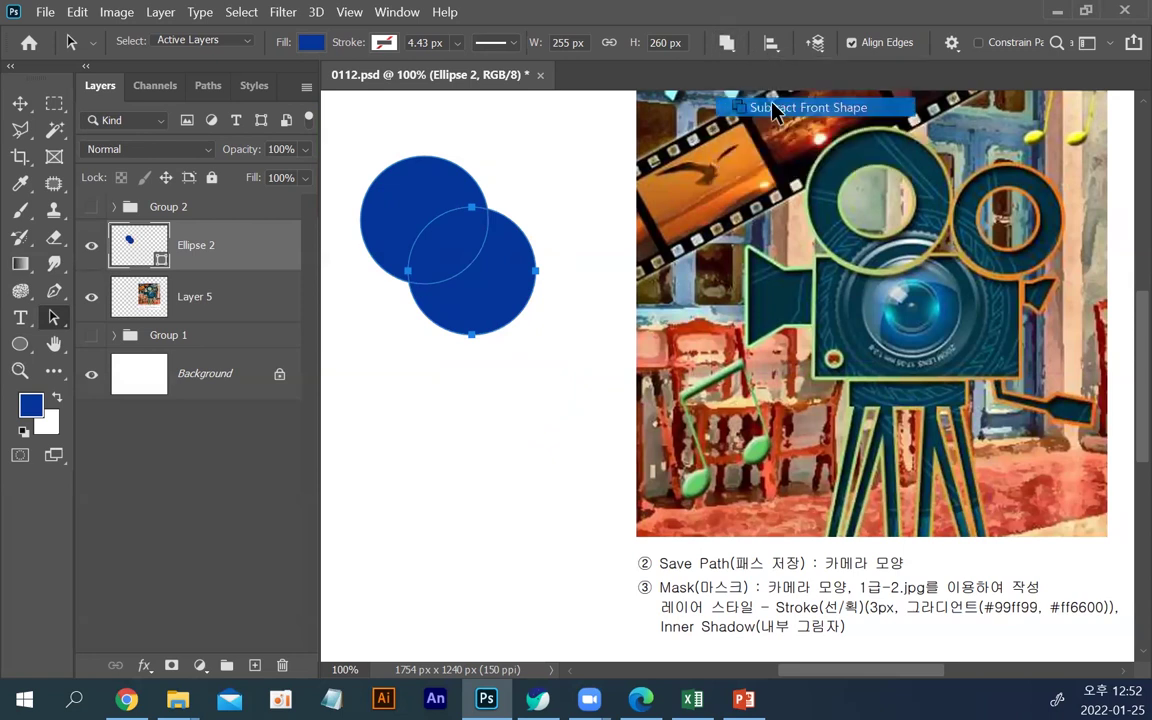
Centre the subtracting circle on the original and scale it to about 60% so the shape forms a thick ring.
mouse_move(463, 240)
left_mouse_down()
mouse_move(458, 231)
mouse_move(475, 278)
mouse_move(452, 236)
left_mouse_up()
key("ctrl+t")
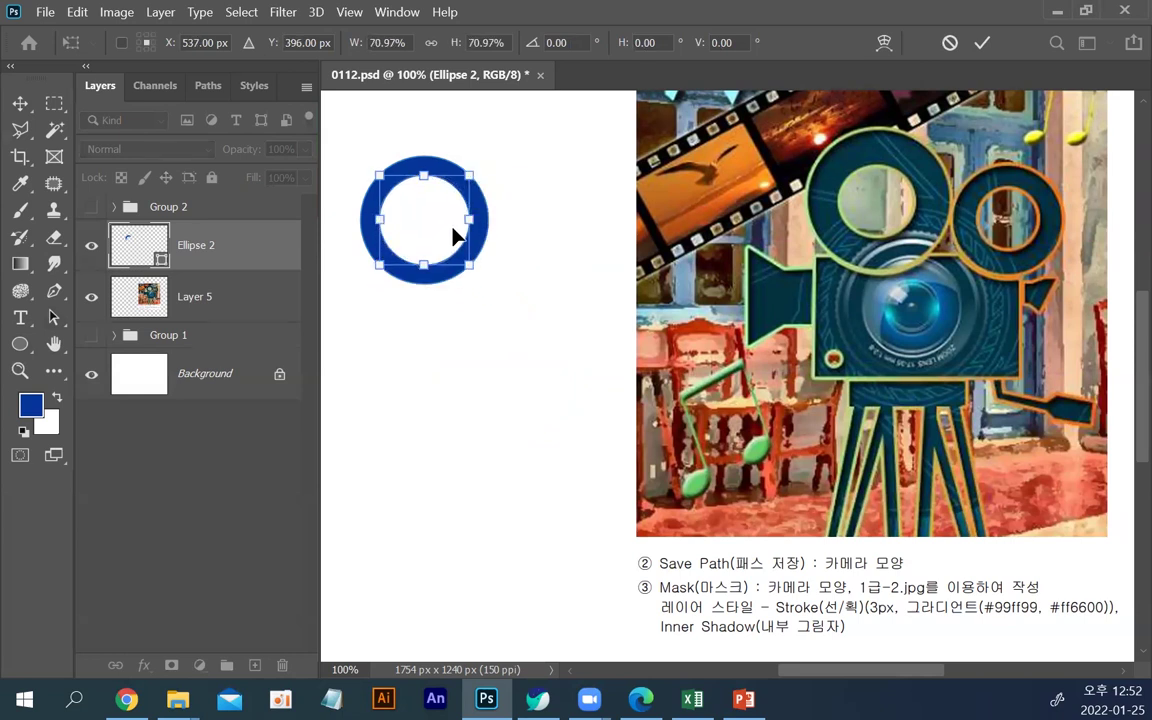
left_click_drag(478, 267, 442, 238)
key("Return")
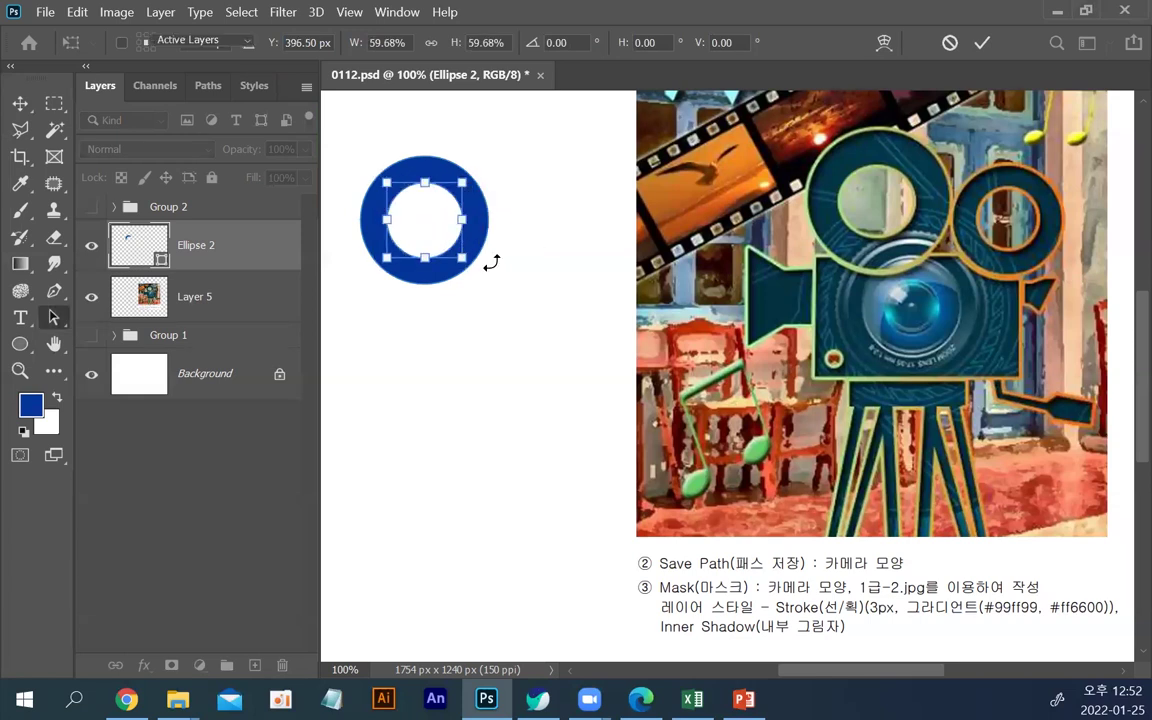
Duplicate both circles of the ring to the right and scale the copy to about 80% so it sits against the first ring.
left_click_drag(517, 322, 358, 112)
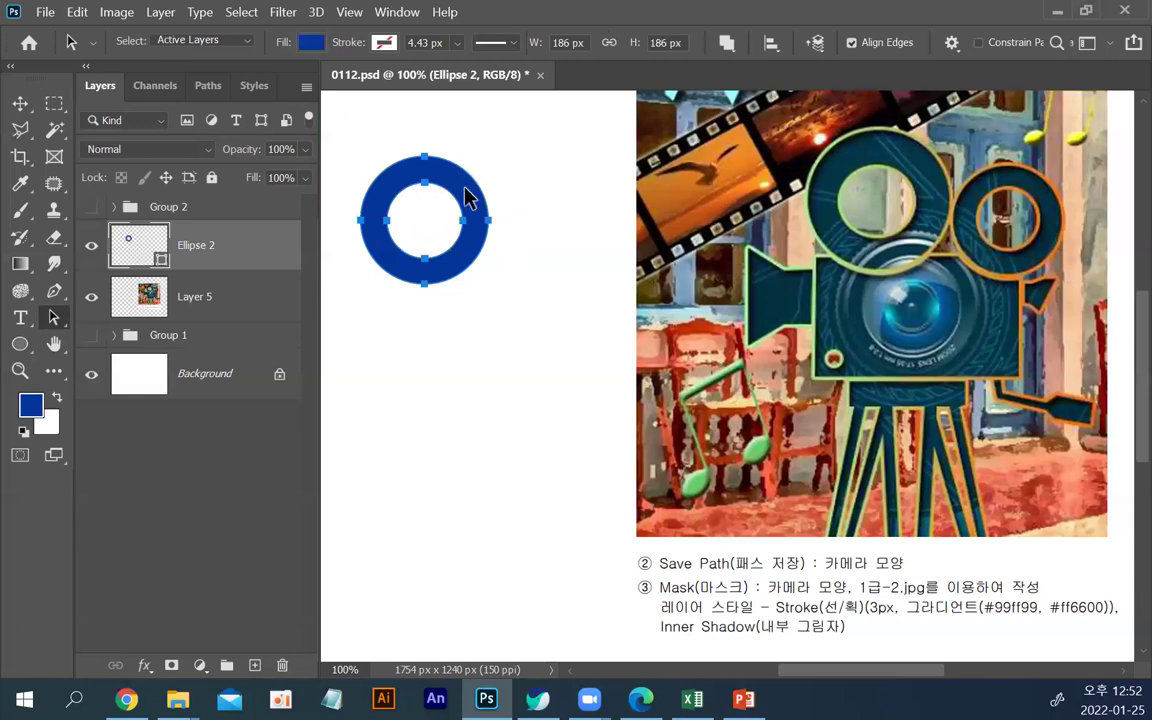
left_click_drag(465, 195, 591, 199)
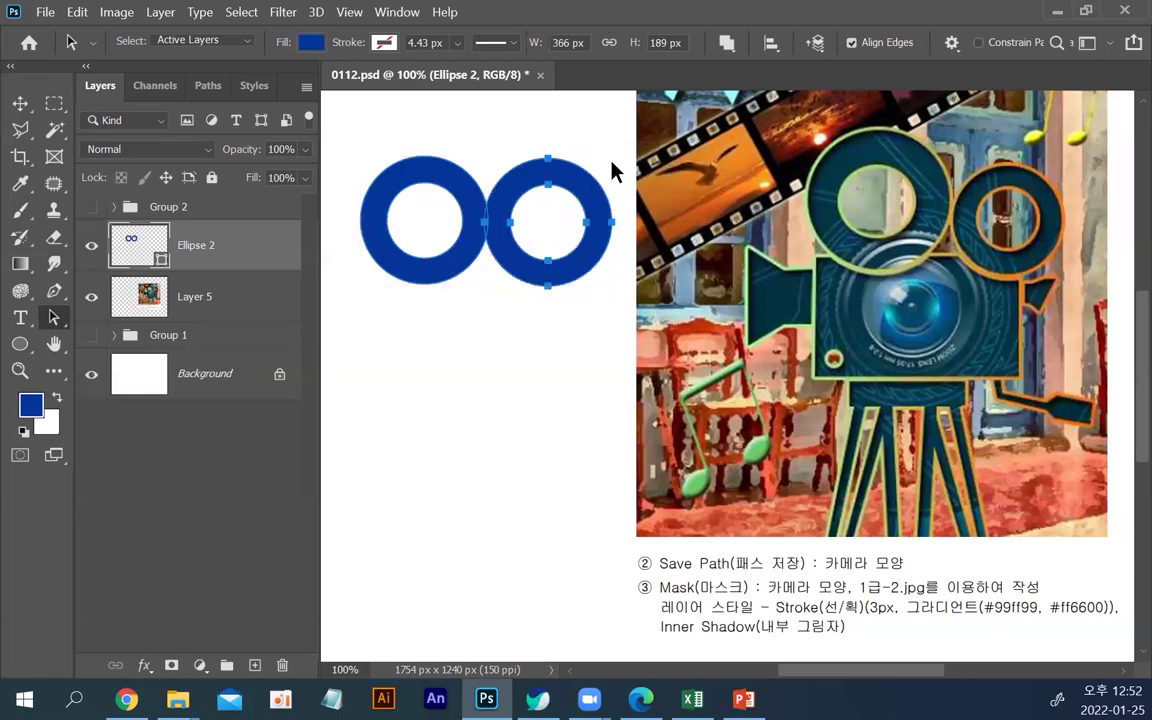
key("ctrl+t")
left_click_drag(607, 160, 583, 179)
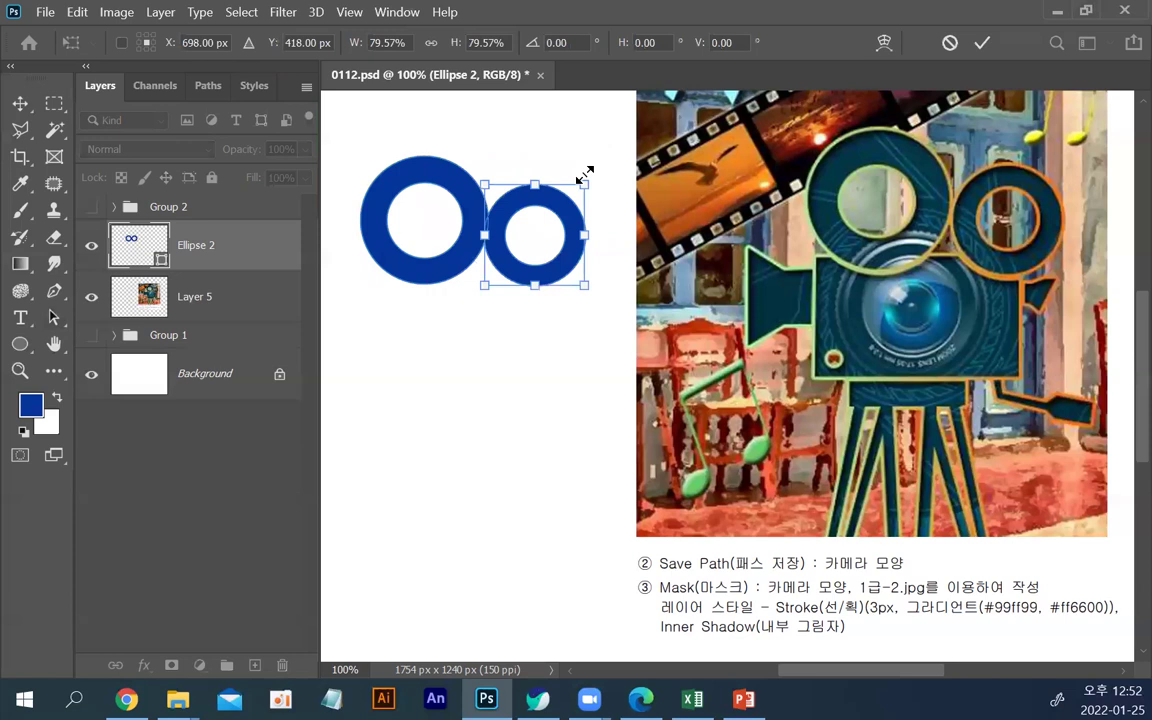
key("Return")
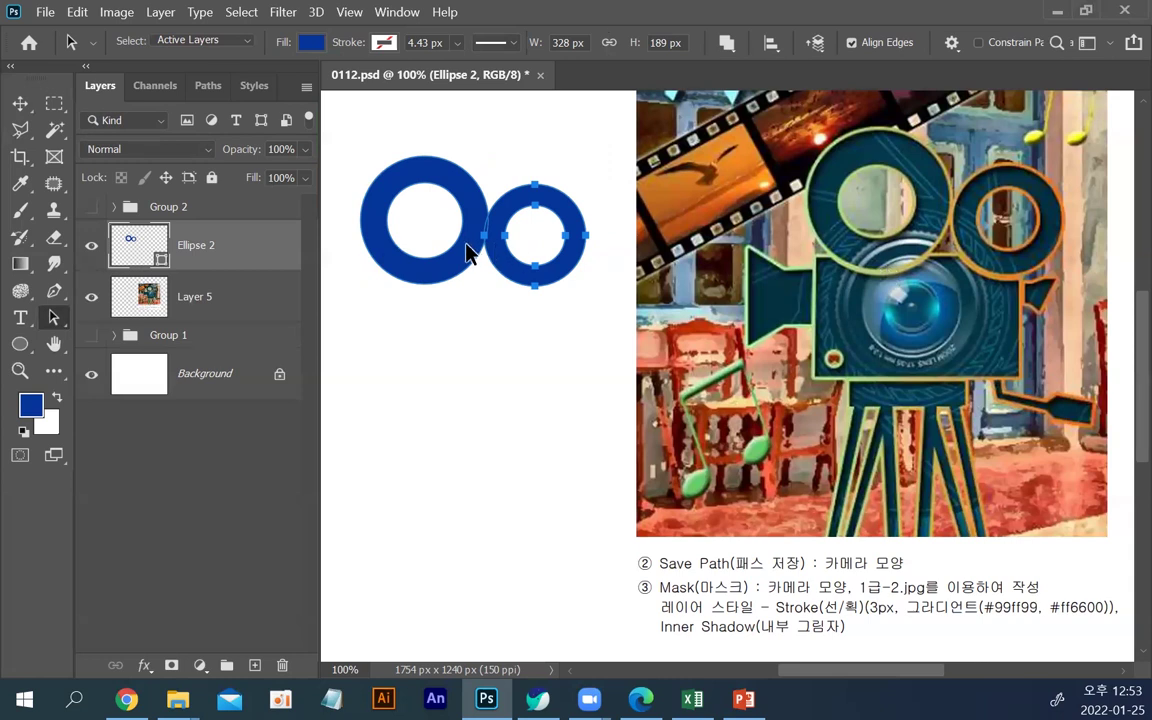
Draw a rectangle about 279 by 168 px directly beneath the two rings as the camera body.
left_click(728, 44)
left_click(731, 46)
left_click(20, 343)
left_click(100, 305)
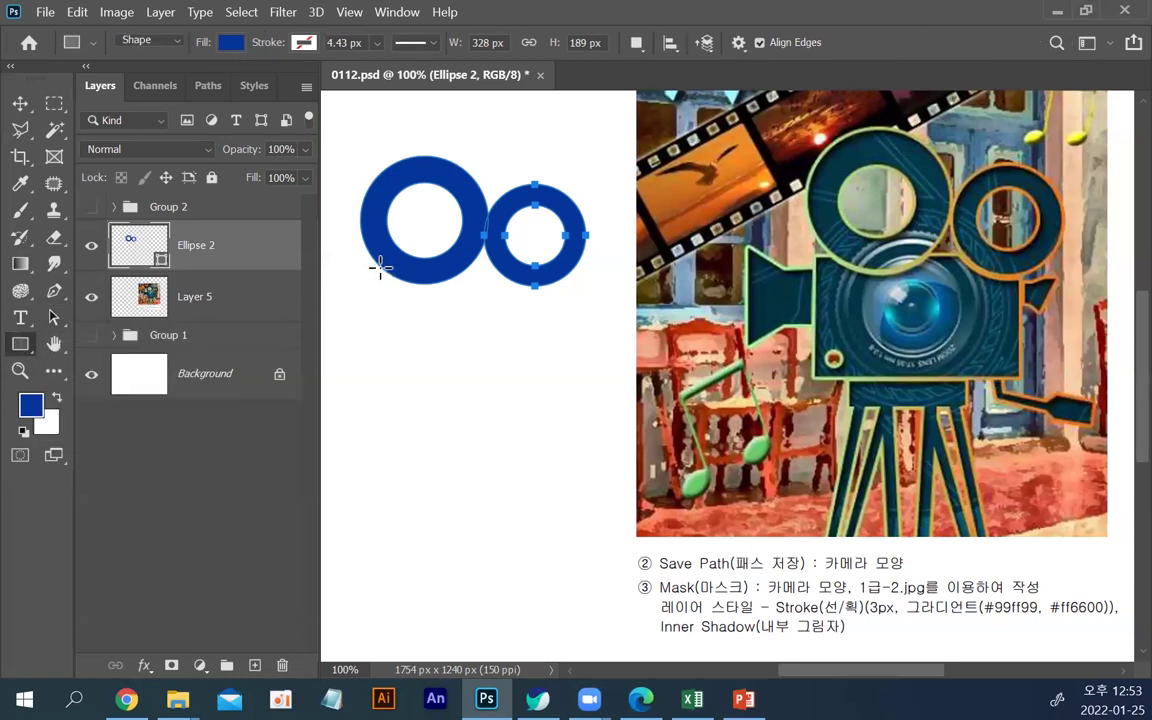
left_click_drag(377, 272, 566, 386)
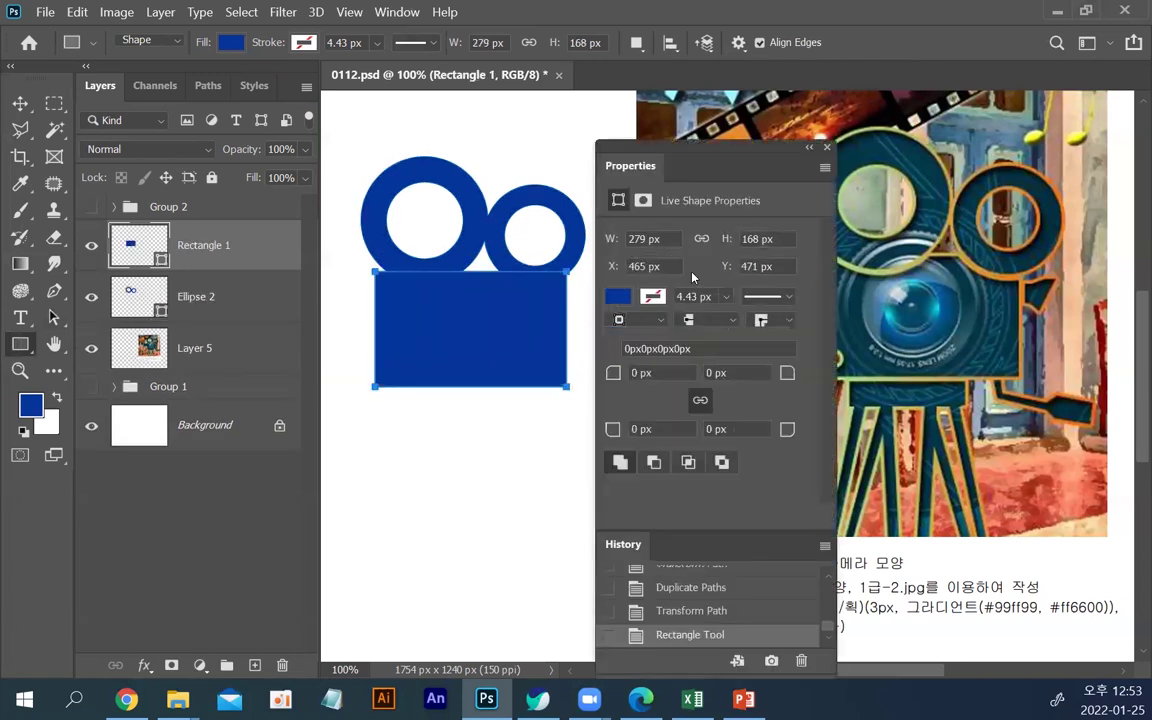
left_click(827, 148)
Change the camera body rectangle's fill to the dark green from the recently used colors.
left_click_drag(501, 386, 531, 390)
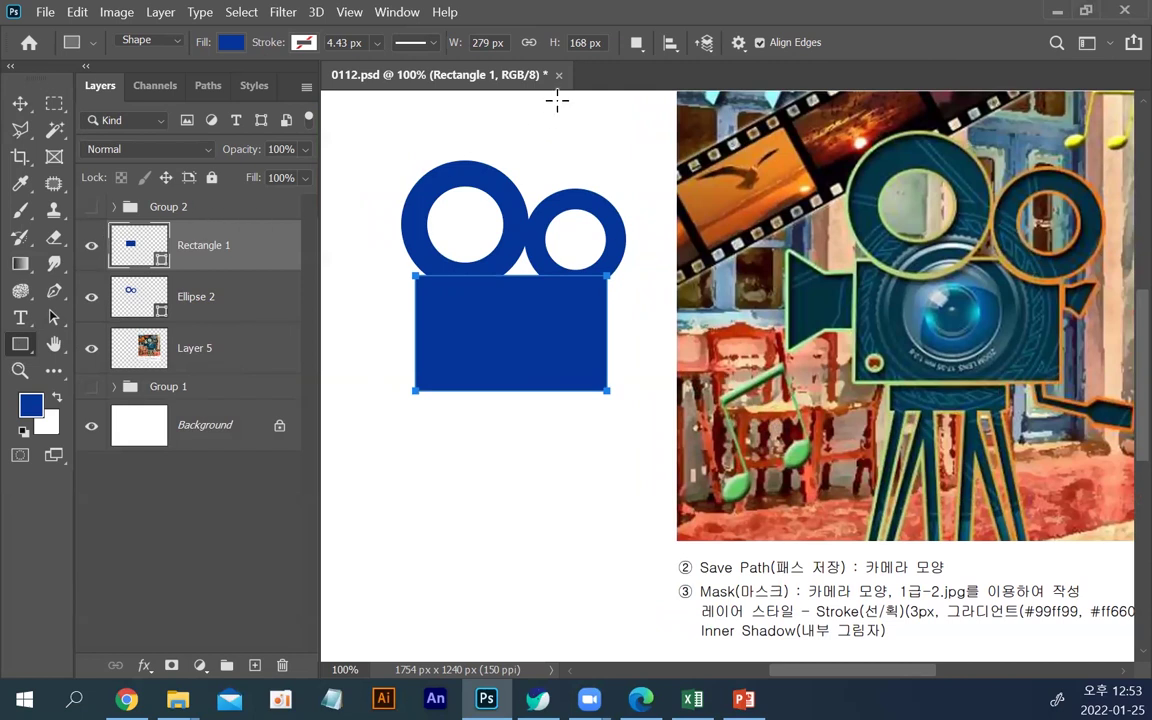
left_click(638, 44)
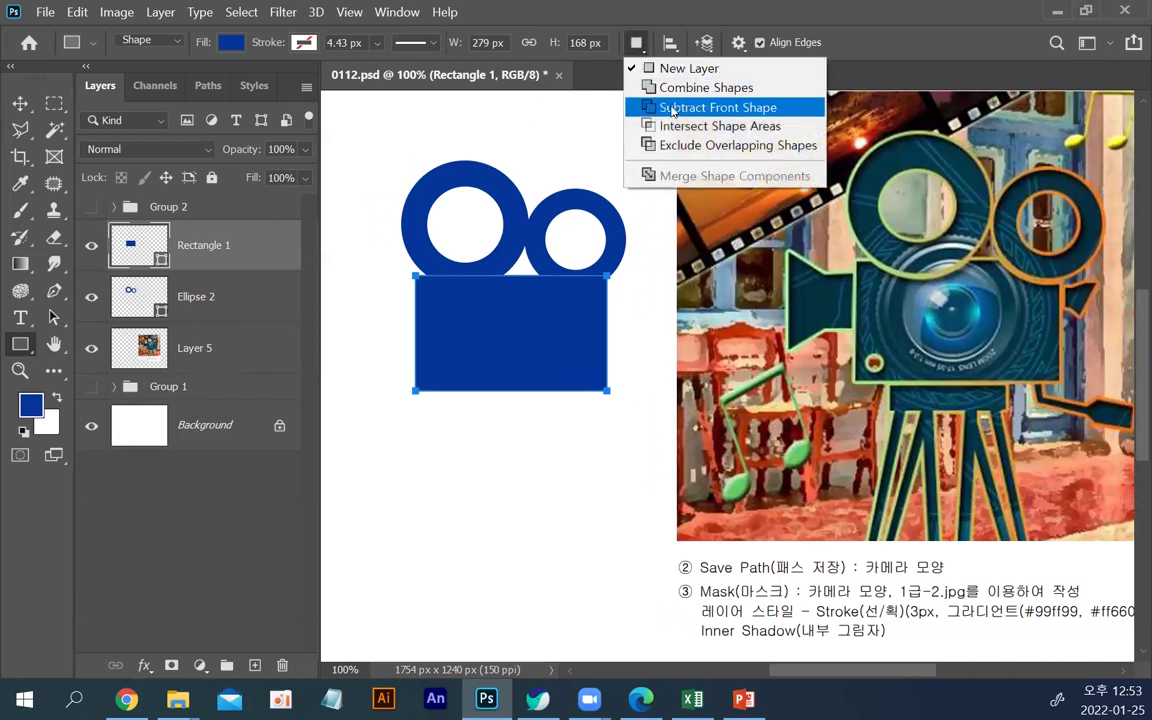
left_click(233, 46)
left_click(232, 46)
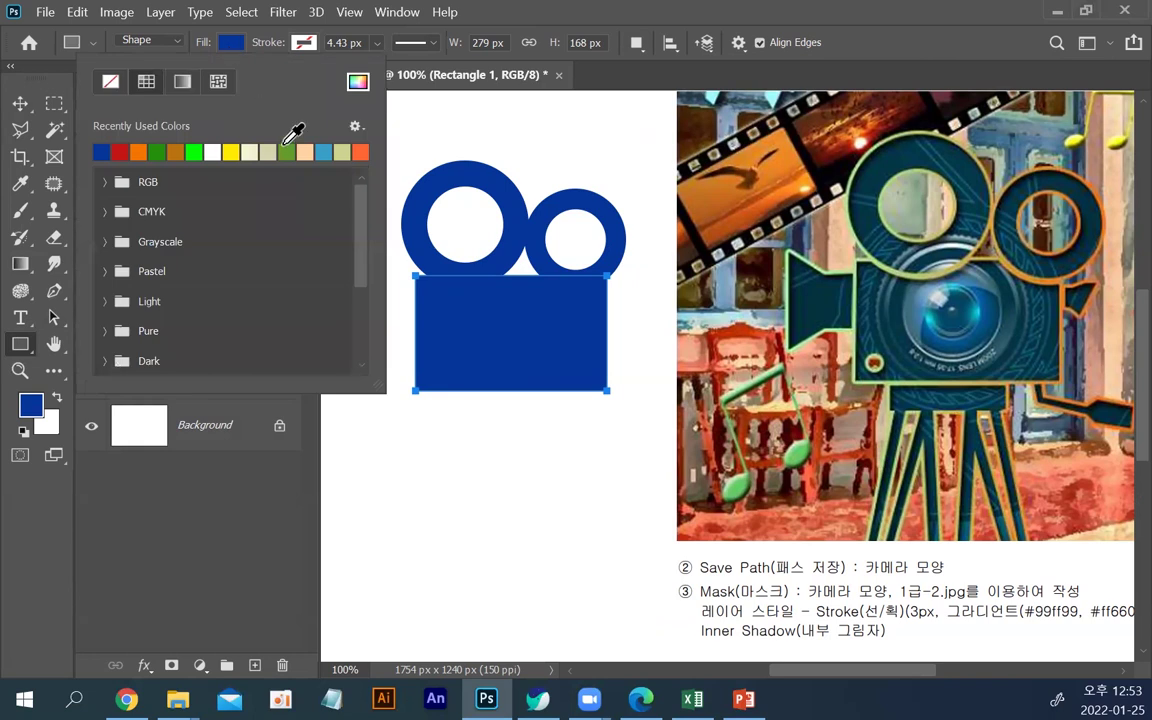
left_click(156, 152)
left_click(640, 14)
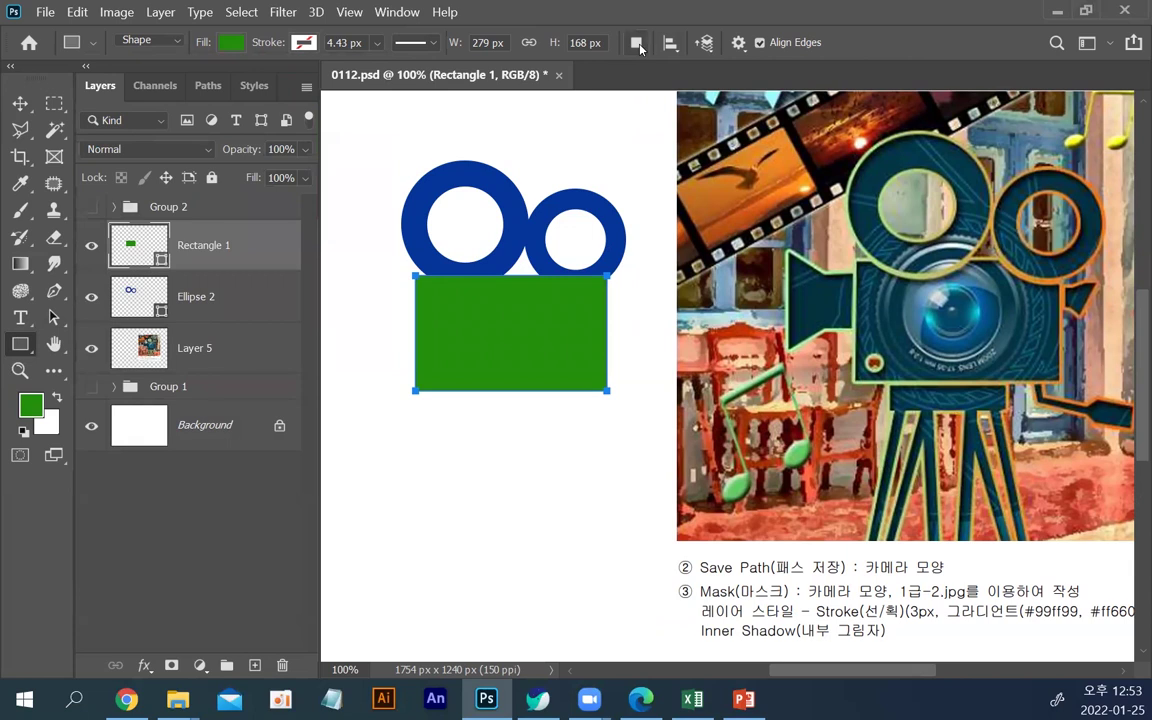
Draw a flared horn shape left of the camera body with the Pen tool in Combine Shapes mode, pulling in its upper edge.
left_click(54, 290)
left_click(635, 44)
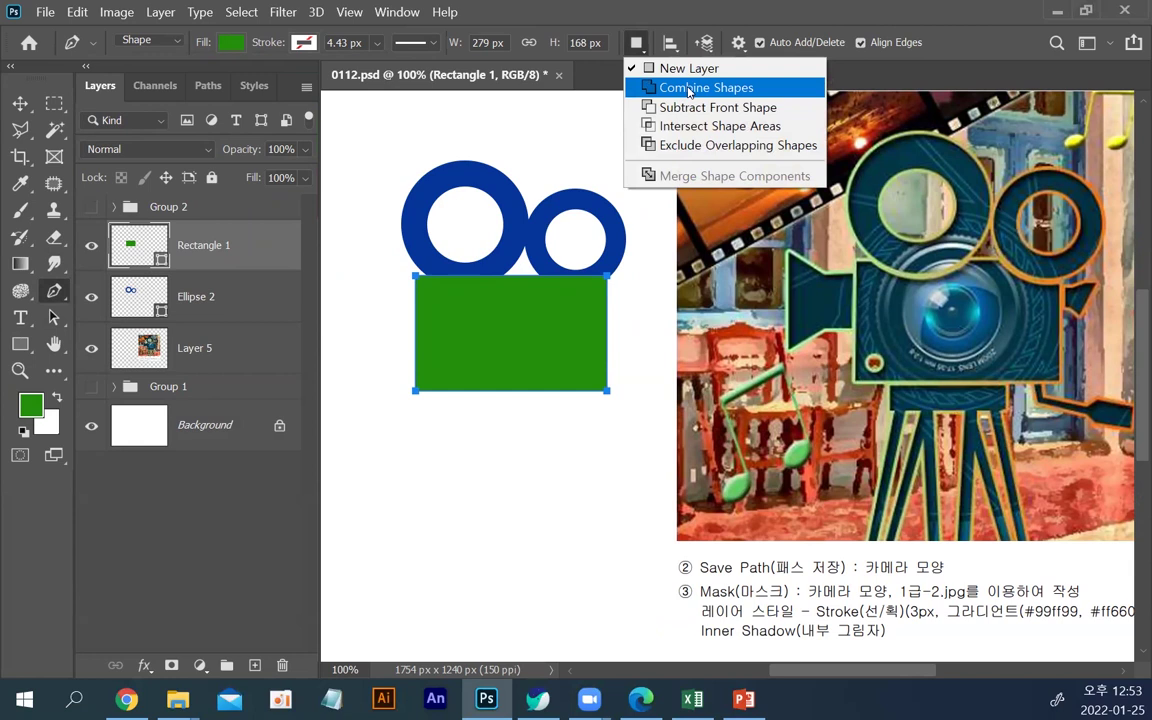
left_click(688, 89)
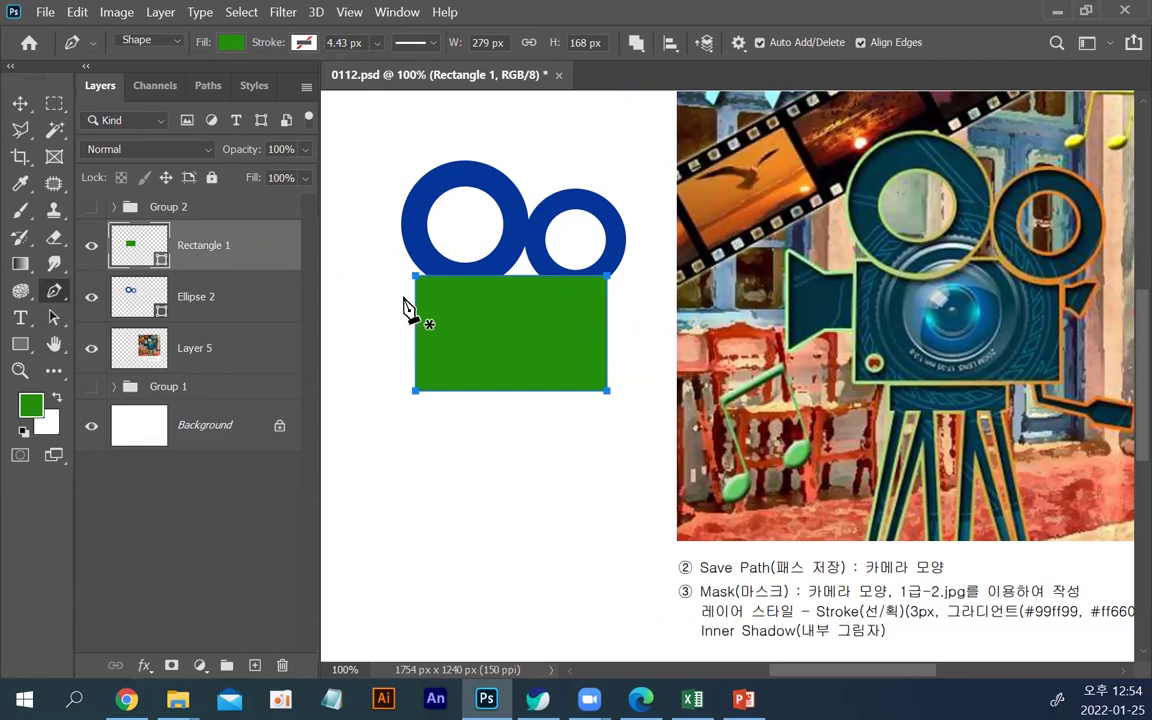
left_click(403, 297)
left_click(403, 340)
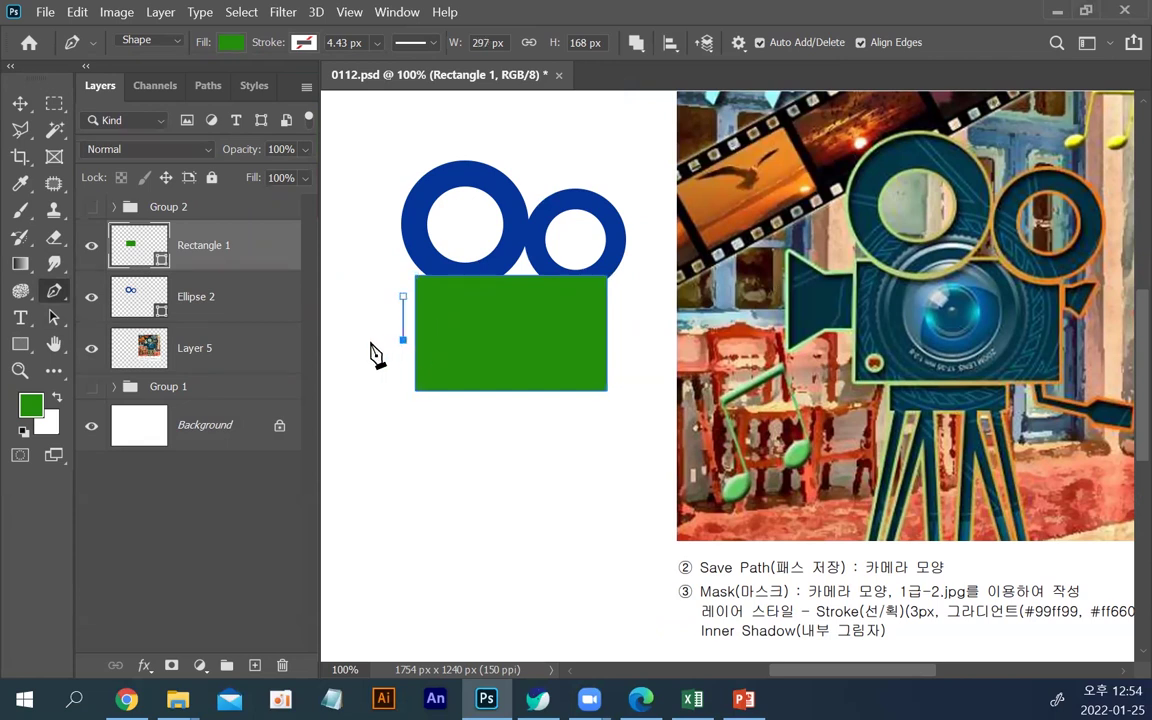
left_click(370, 340)
left_click(339, 367)
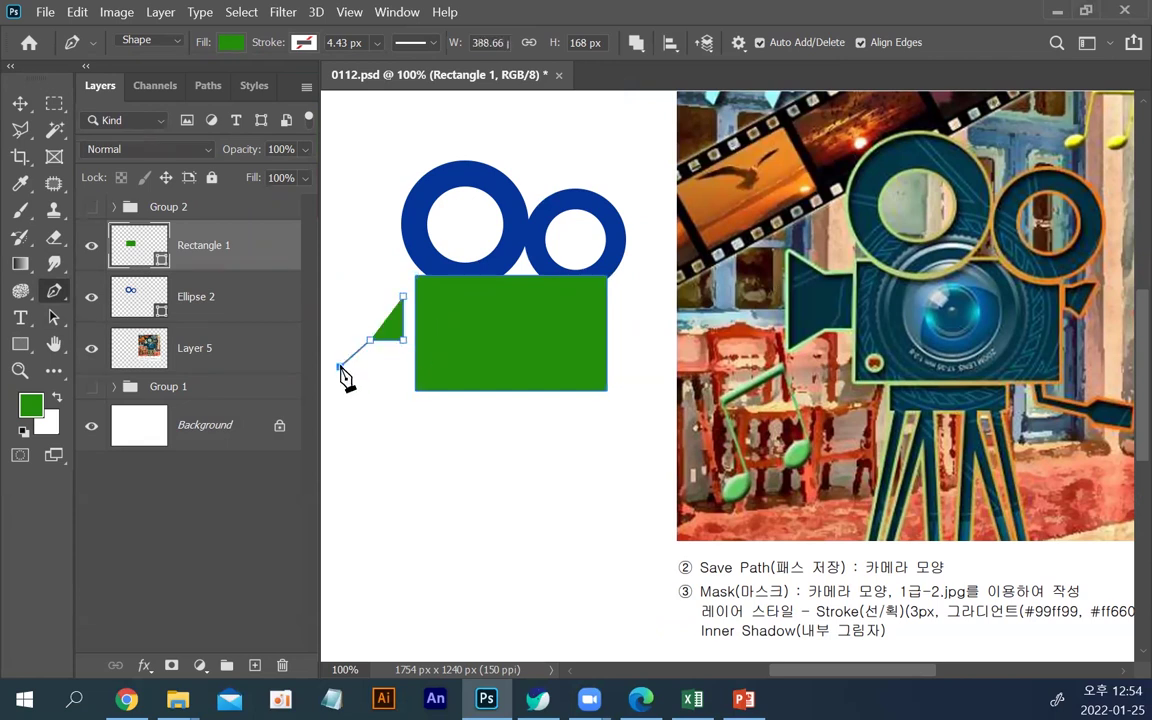
left_click(340, 267)
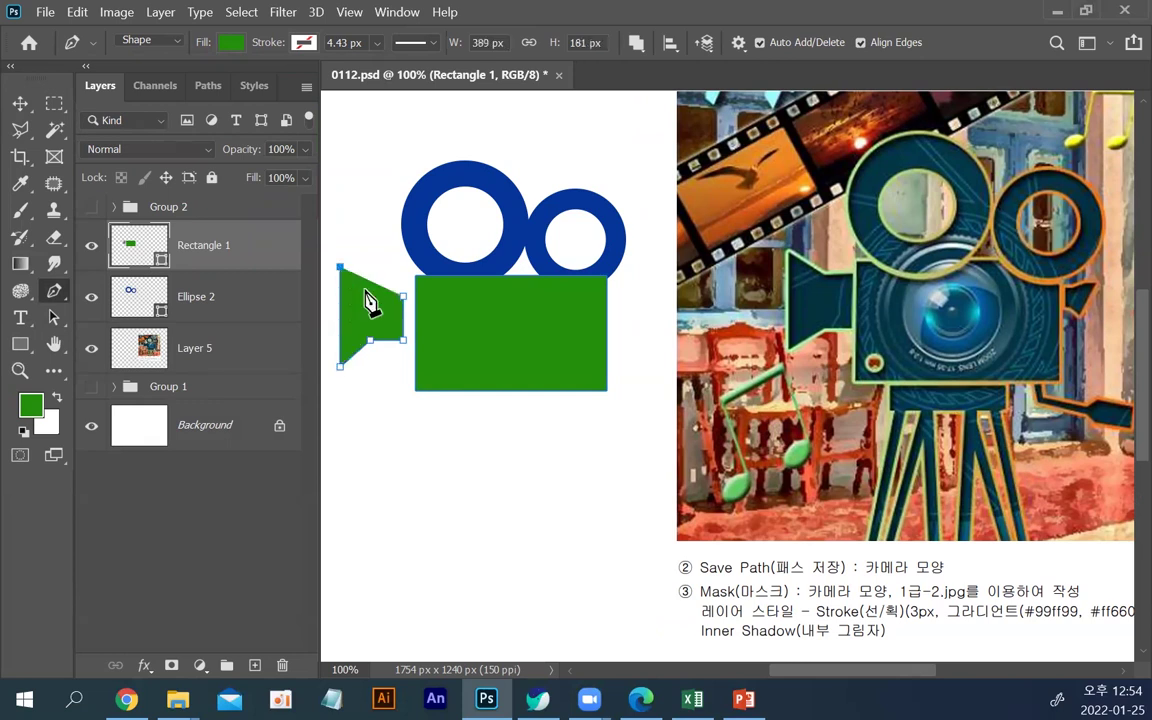
left_click_drag(366, 279, 366, 292)
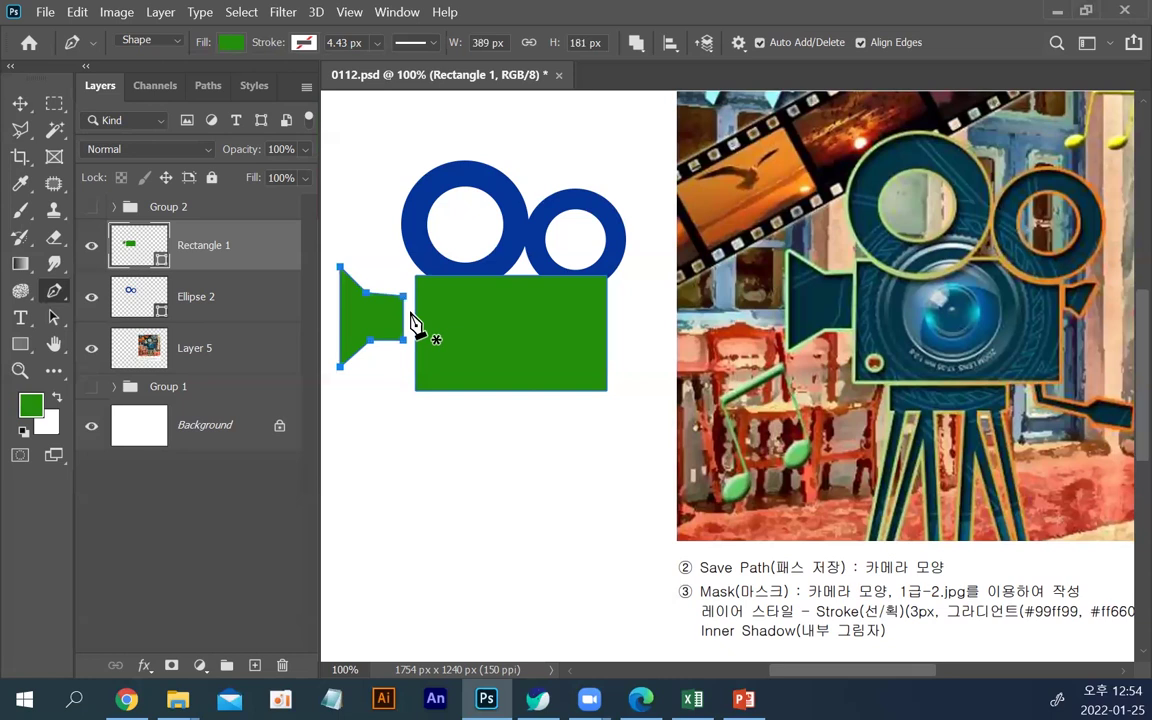
Move the horn shape right until its narrow end overlaps the left edge of the camera body.
left_click(54, 317)
left_click_drag(366, 318, 370, 311)
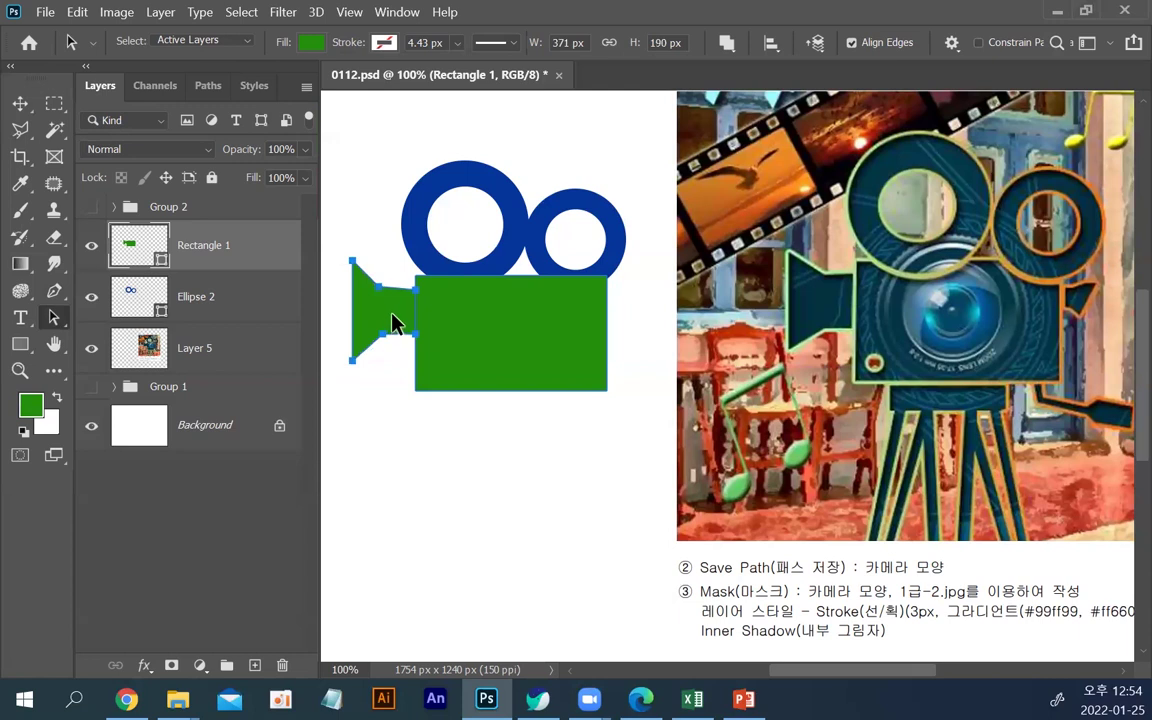
key("Left")
key("Left")
key("Left")
key("Left")
key("Left")
key("Left")
key("Left")
key("Left")
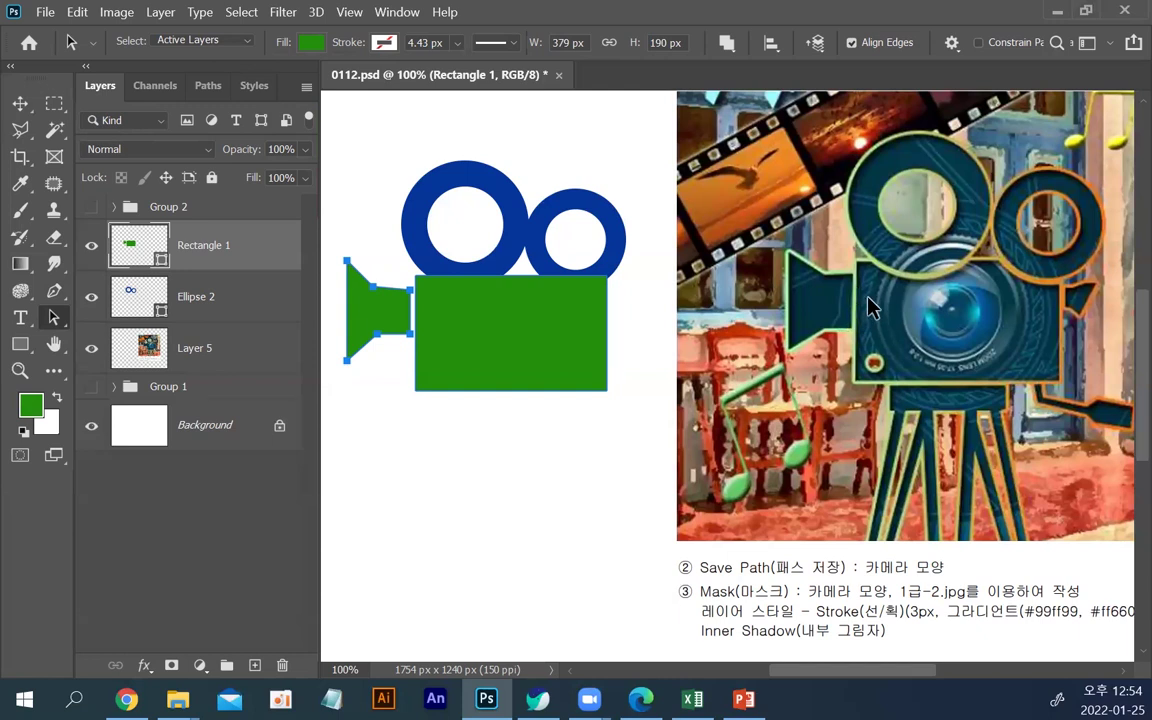
left_click_drag(389, 322, 405, 325)
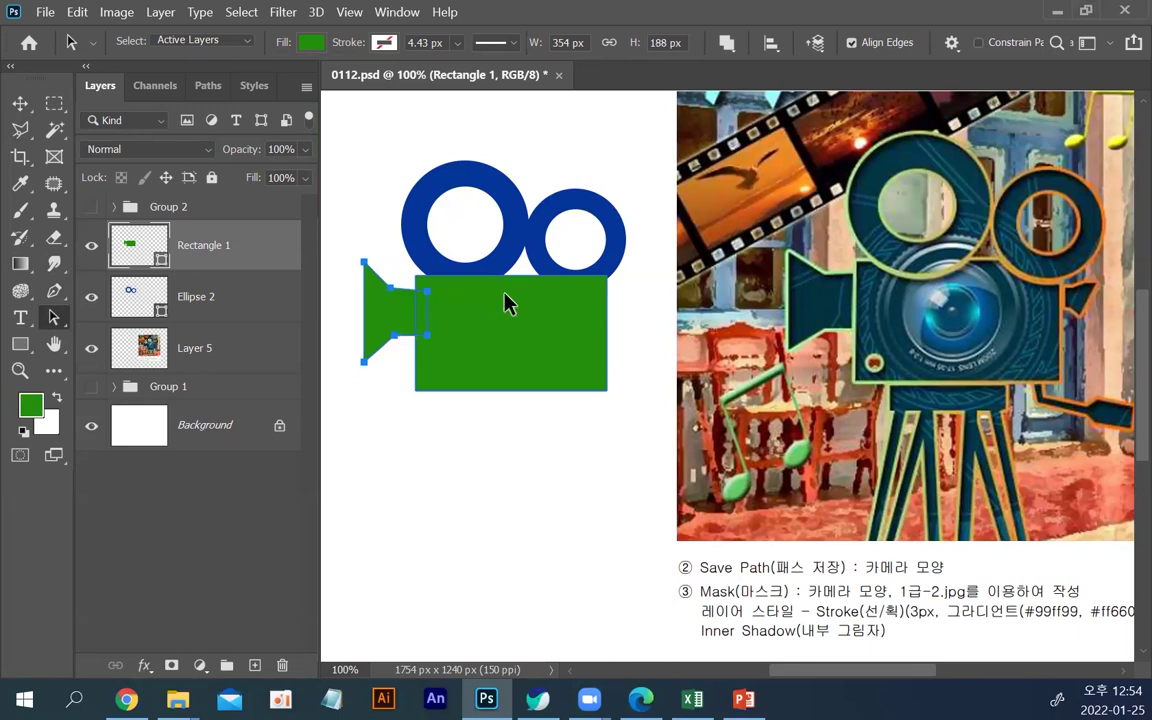
Duplicate the horn onto the camera body's right edge, flip, shrink and rotate it to flare outward, and pull up its lower outer corner.
left_click_drag(393, 320, 625, 341)
key("ctrl+t")
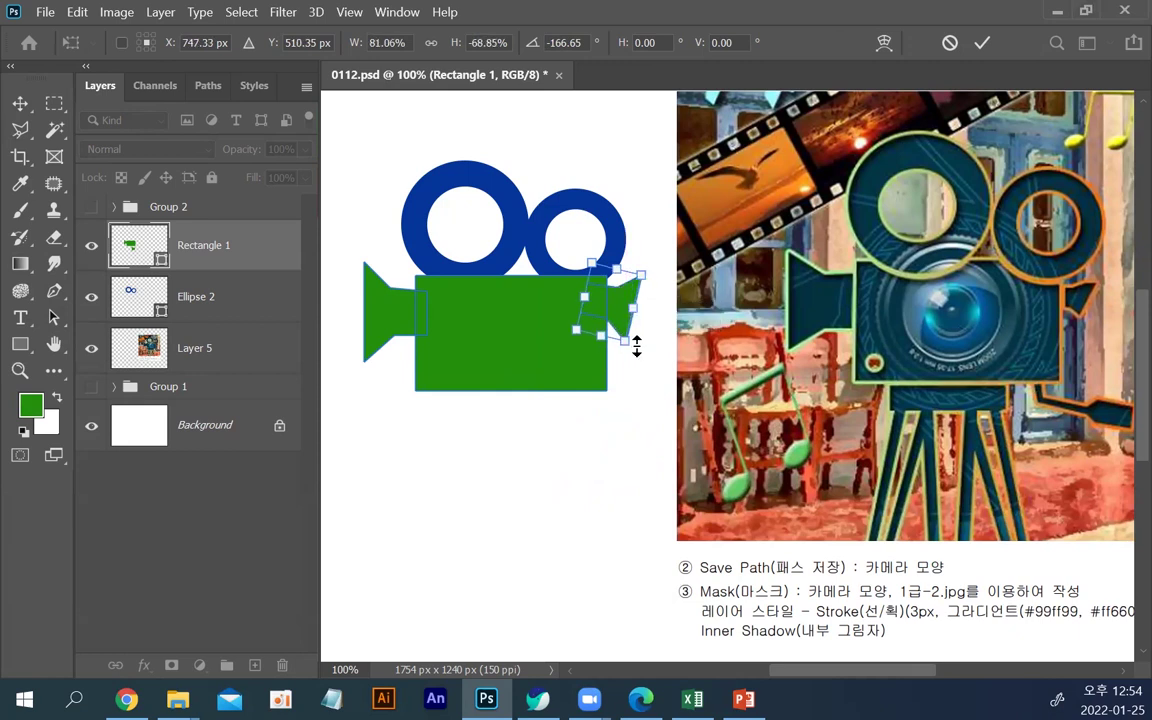
key("Return")
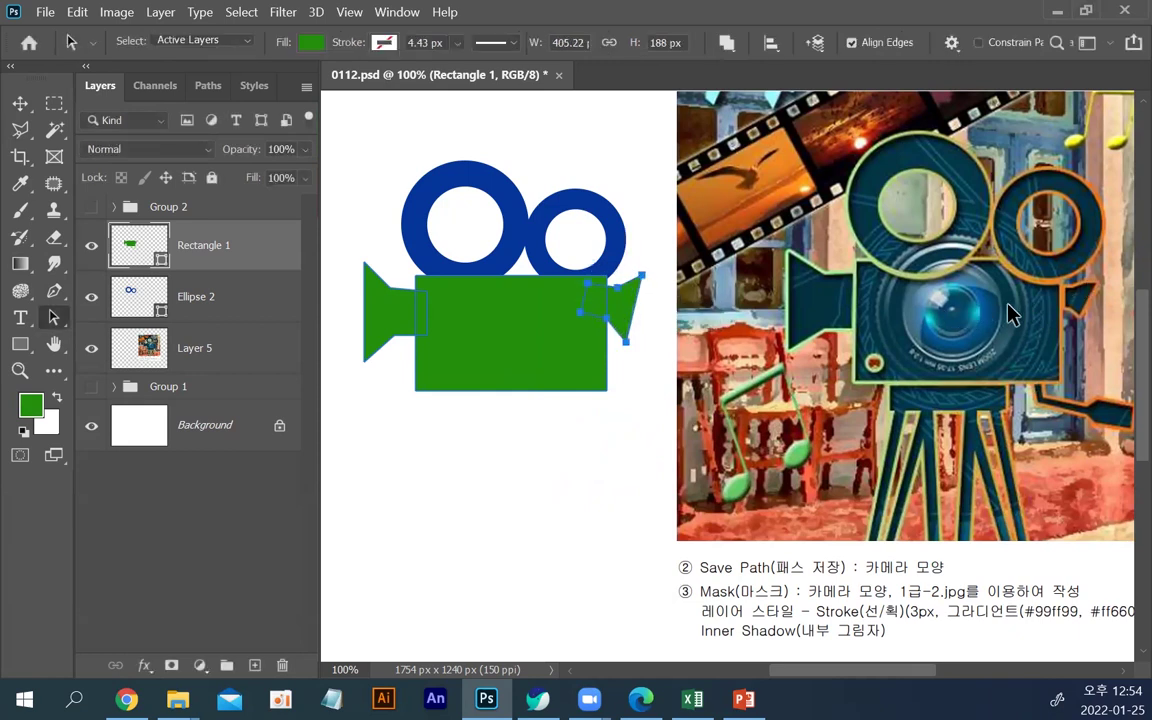
left_click(632, 361)
left_click(628, 349)
left_click(626, 342)
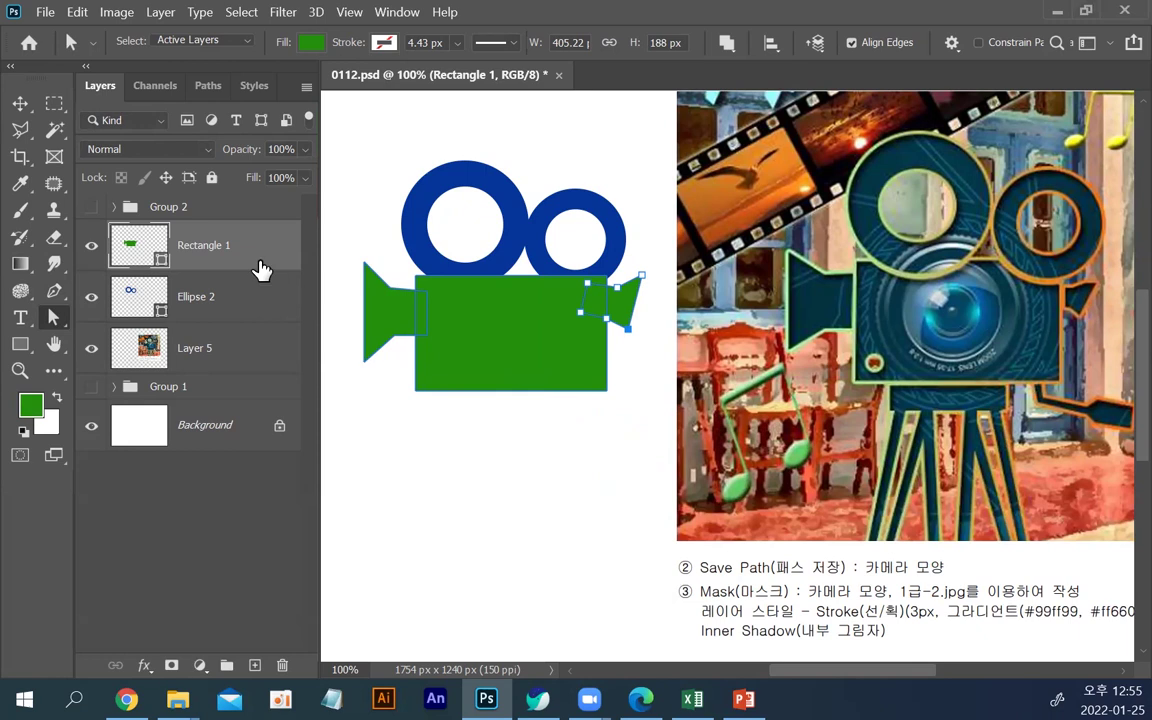
left_click(91, 250)
left_click(91, 250)
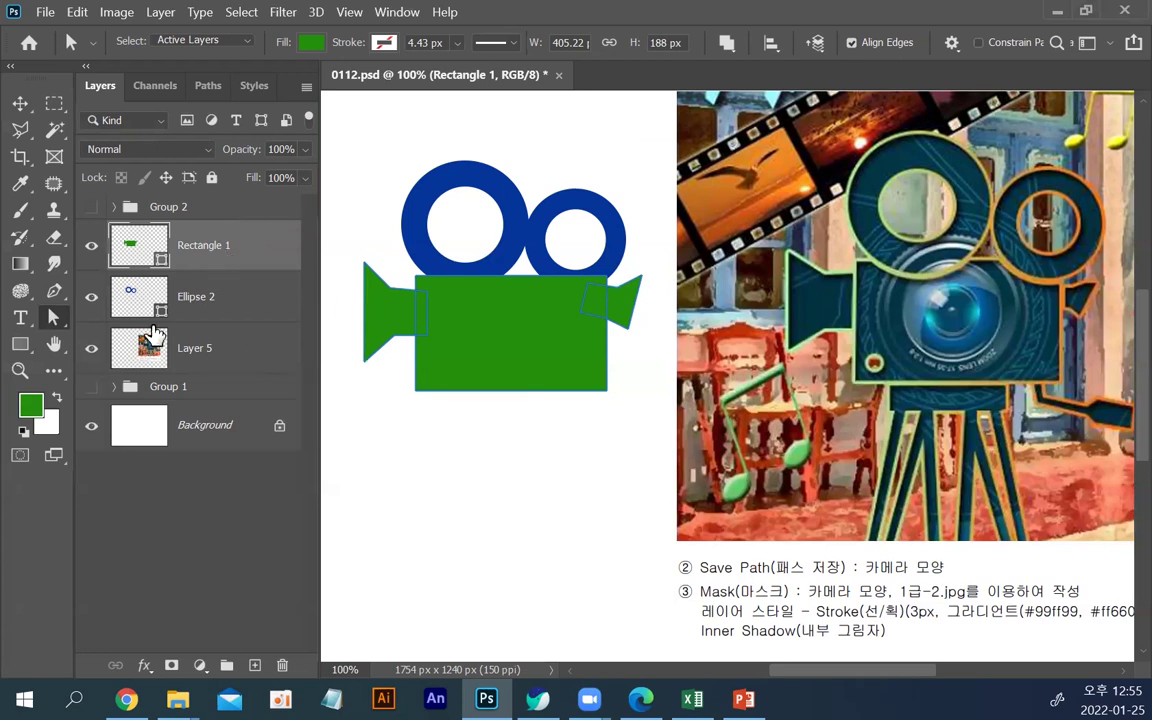
left_click(190, 292)
left_click(211, 245)
Draw a rectangle about 179 by 30 px just below the camera body and fill it with red from the recently used colors.
left_click(20, 343)
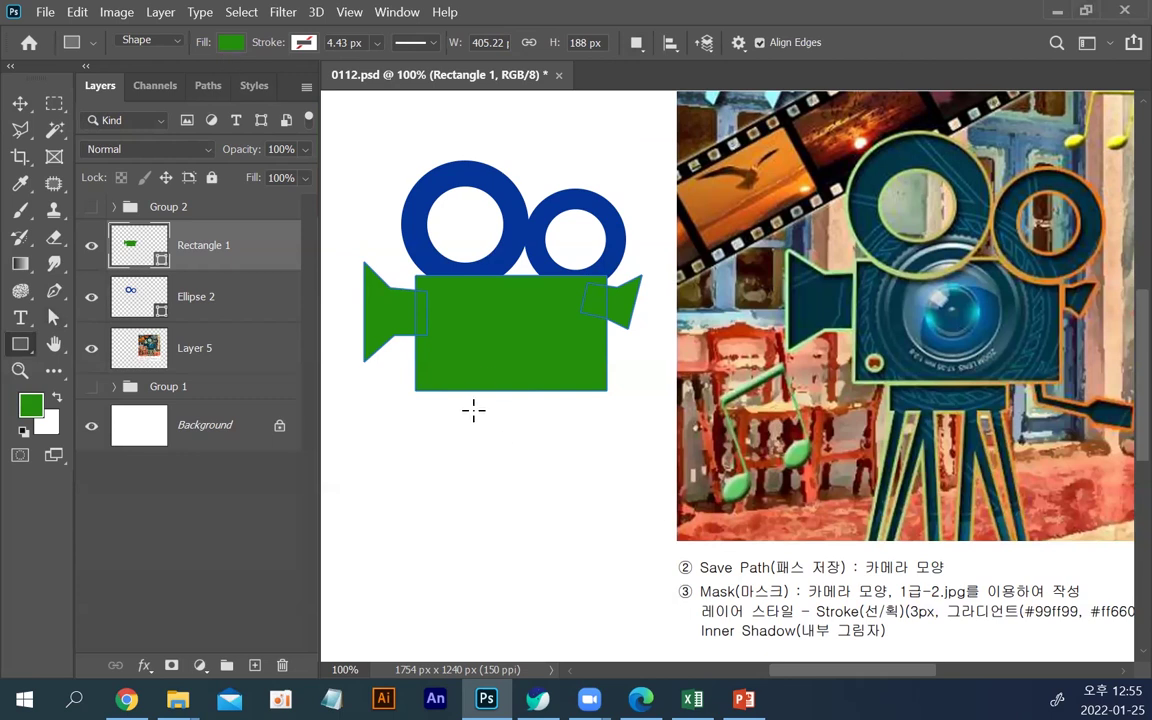
left_click_drag(453, 402, 577, 420)
left_click(620, 297)
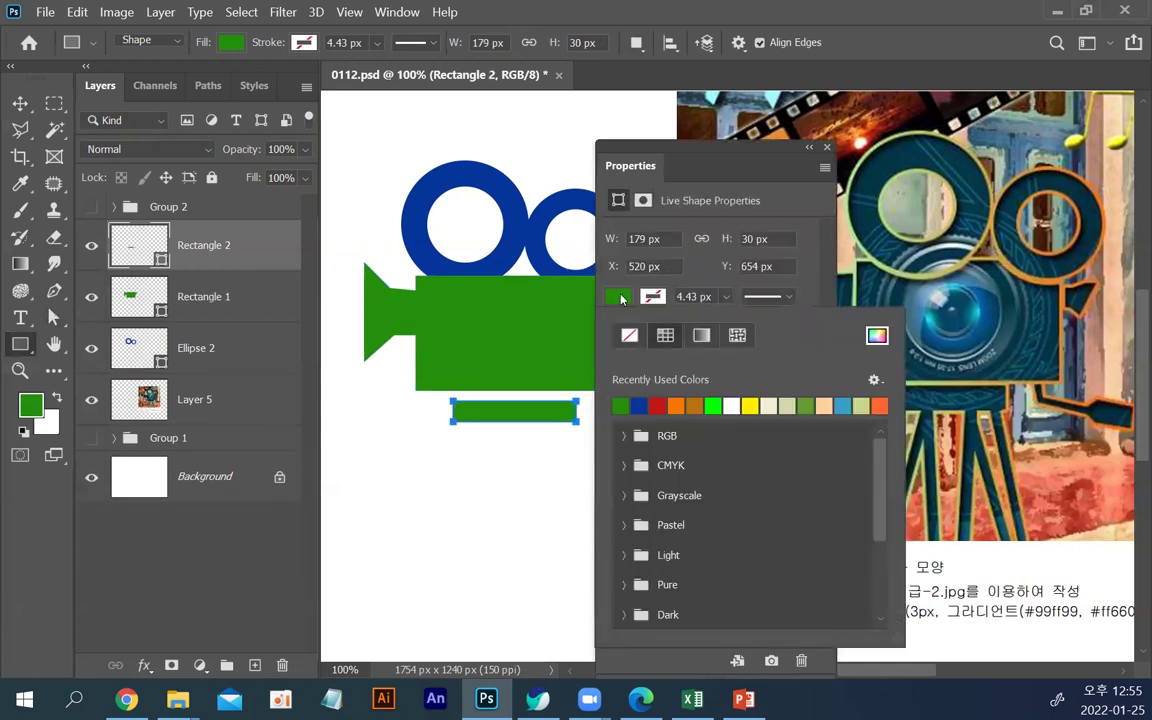
left_click(620, 405)
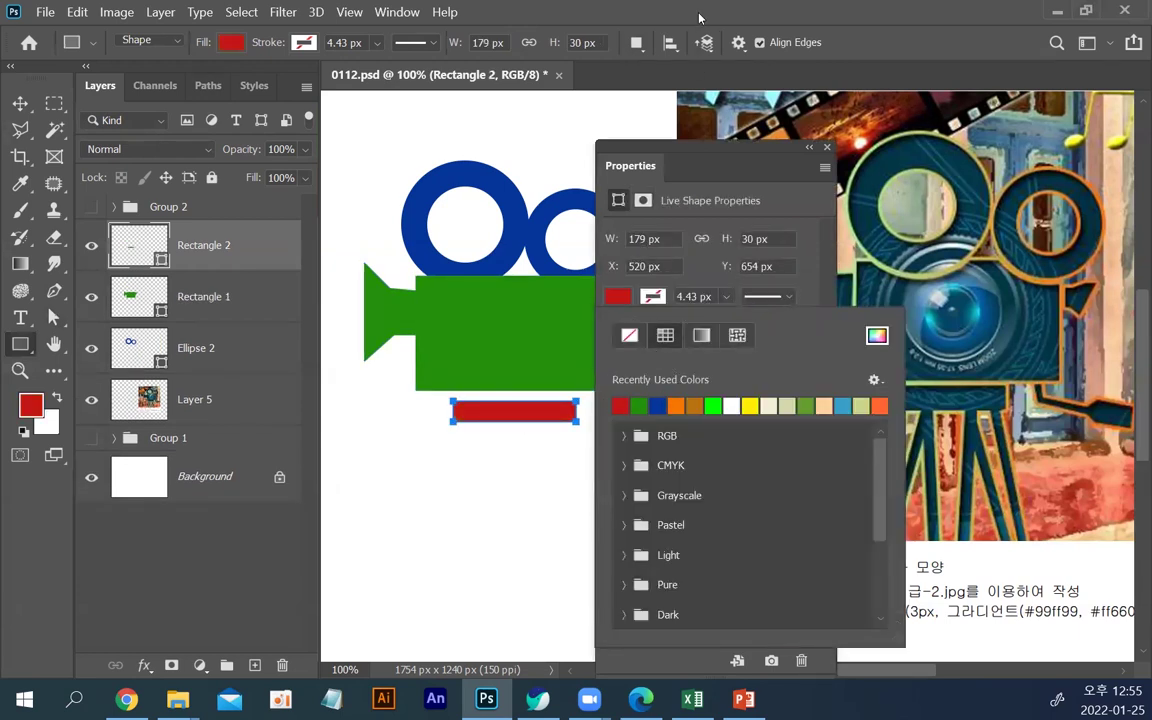
left_click(699, 17)
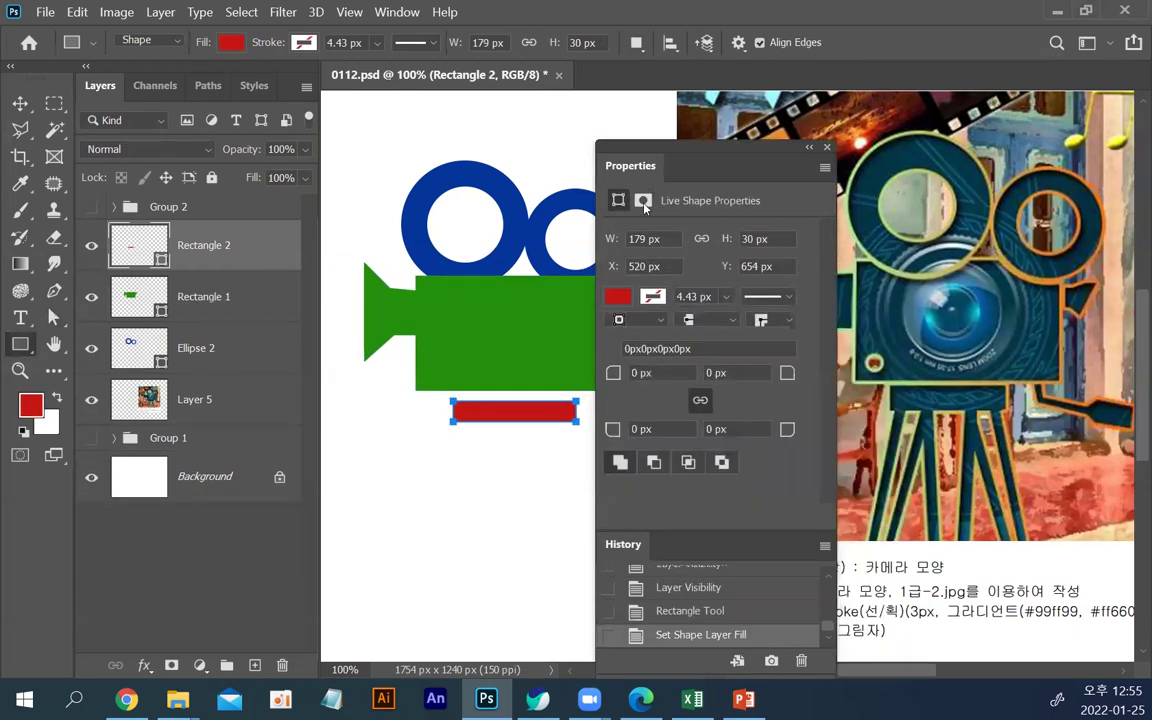
left_click(828, 148)
Add two vertical leg rectangles, about 20 by 249 px and 12 by 235 px, to the red plate's layer in Combine Shapes mode.
left_click(636, 42)
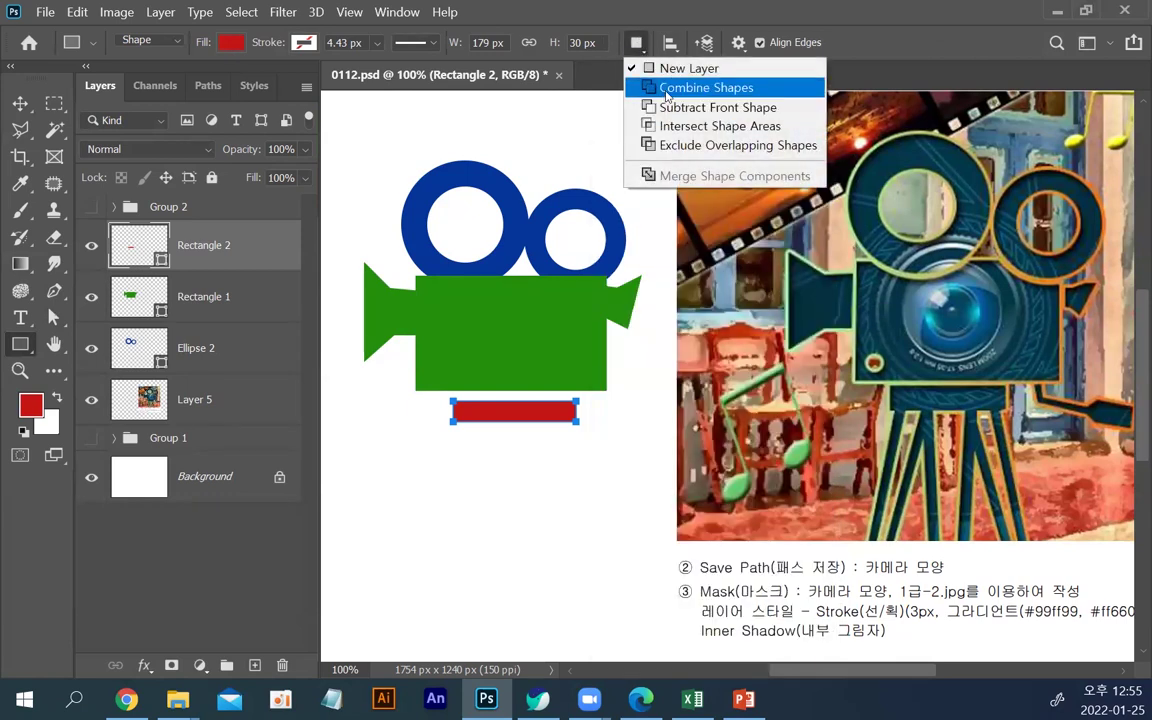
left_click(666, 90)
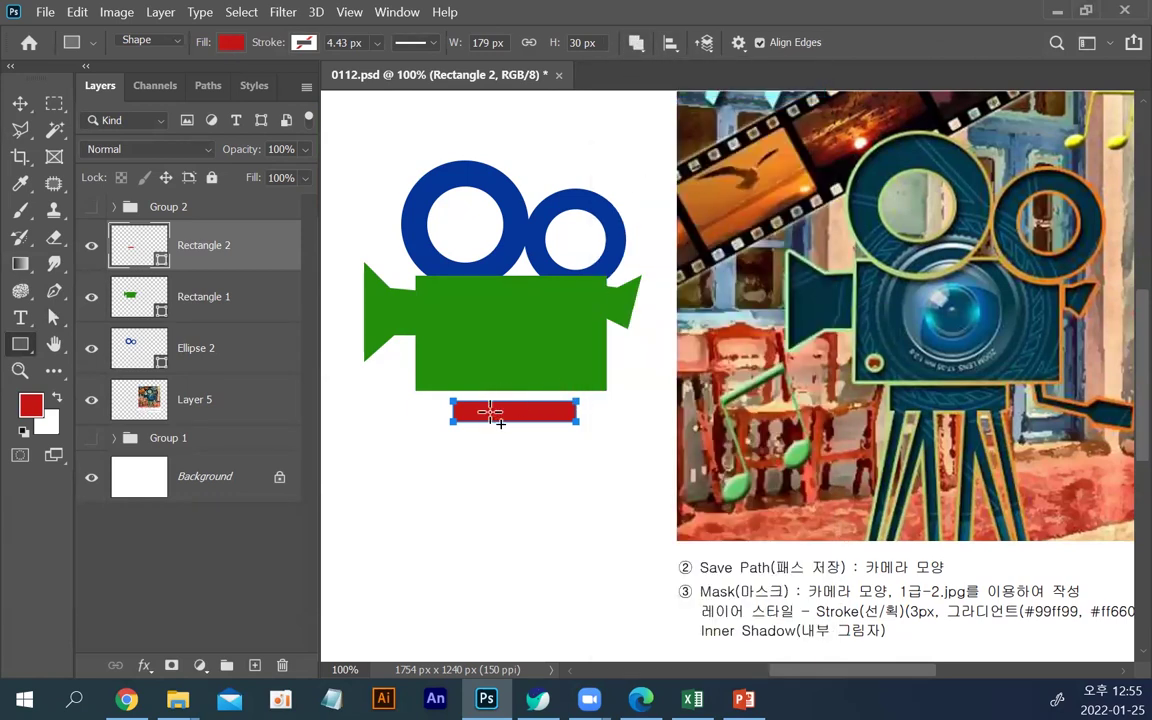
left_click_drag(483, 411, 499, 584)
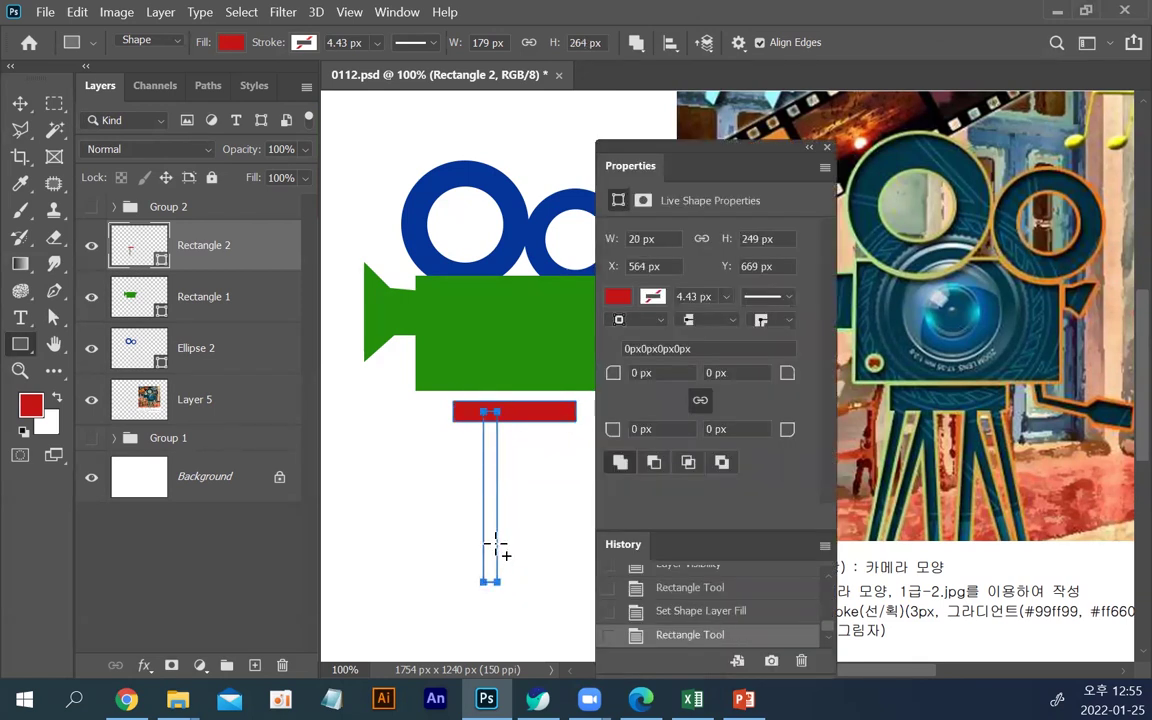
left_click(824, 148)
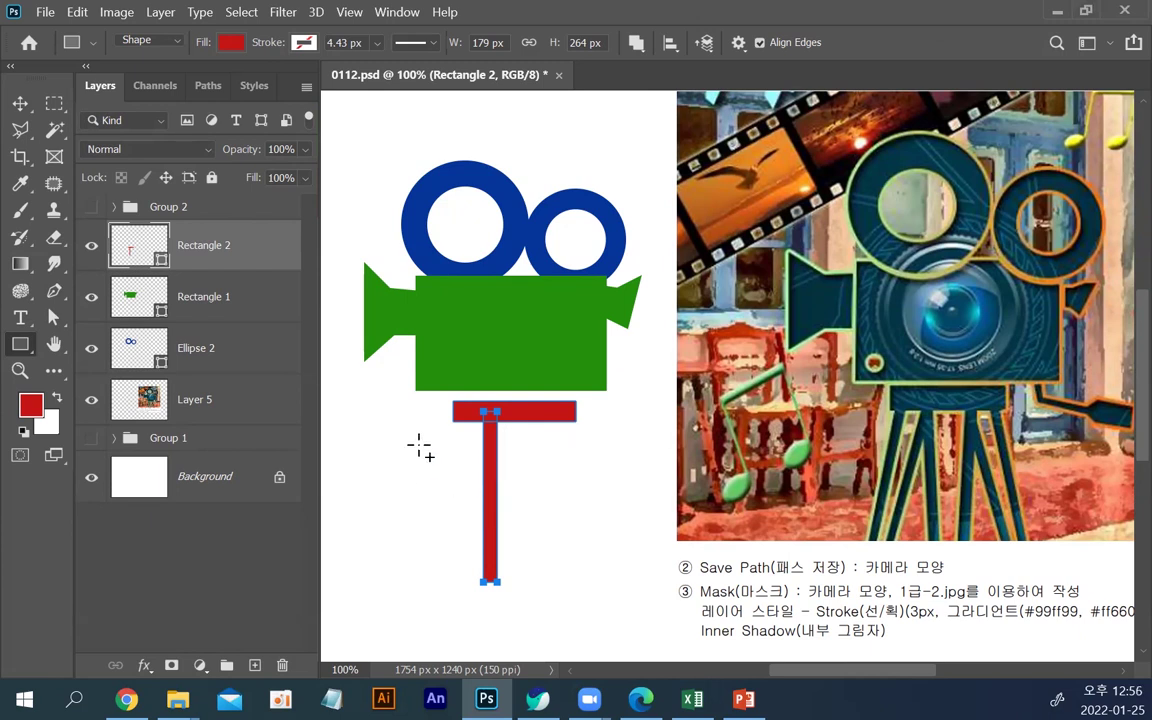
left_click_drag(427, 418, 434, 579)
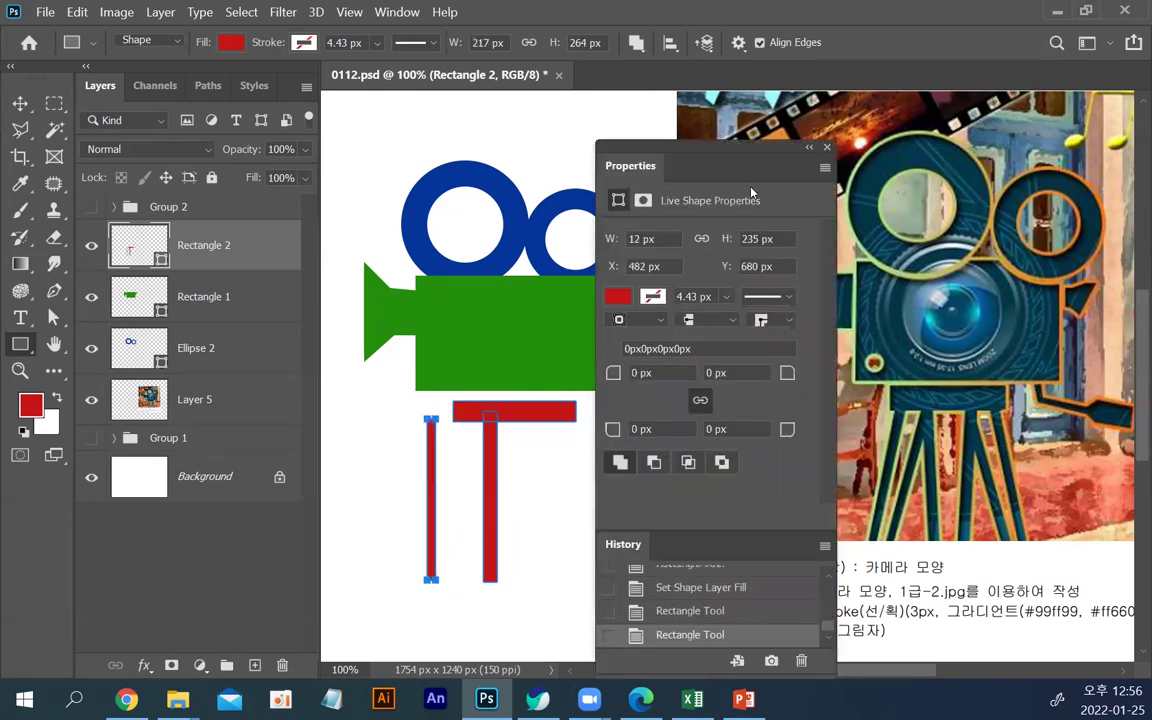
left_click(827, 148)
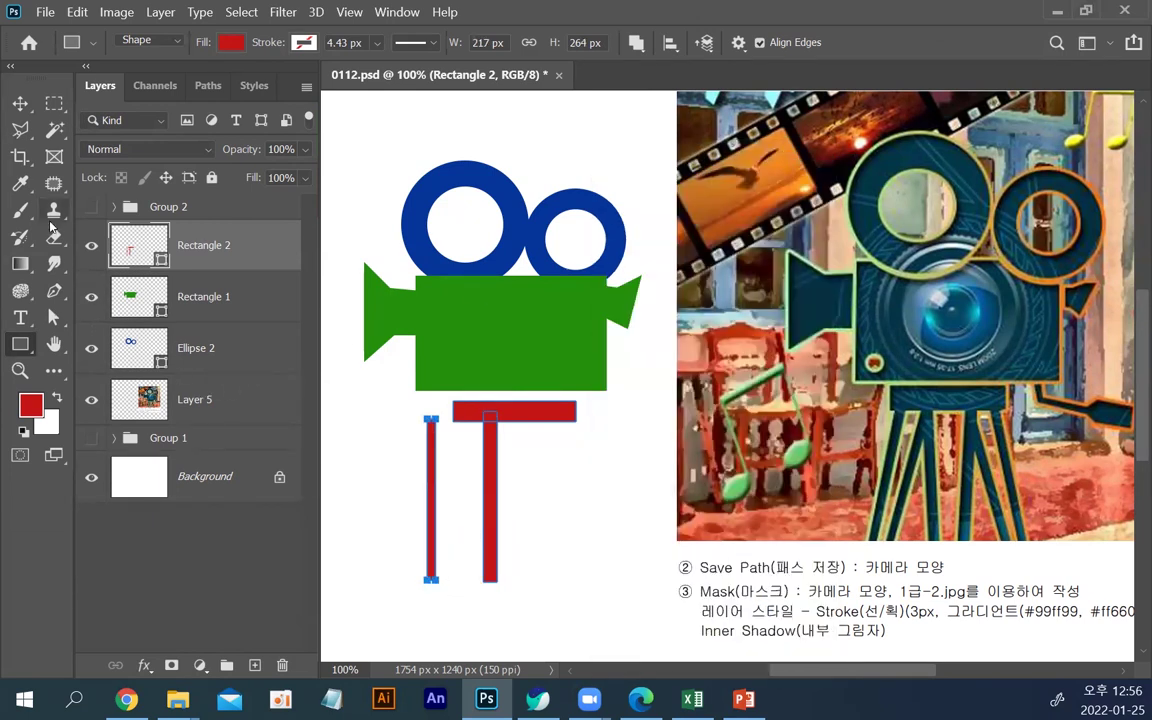
Move the thin leg right with the Path Selection tool until it sits under the plate's left end.
left_click(53, 316)
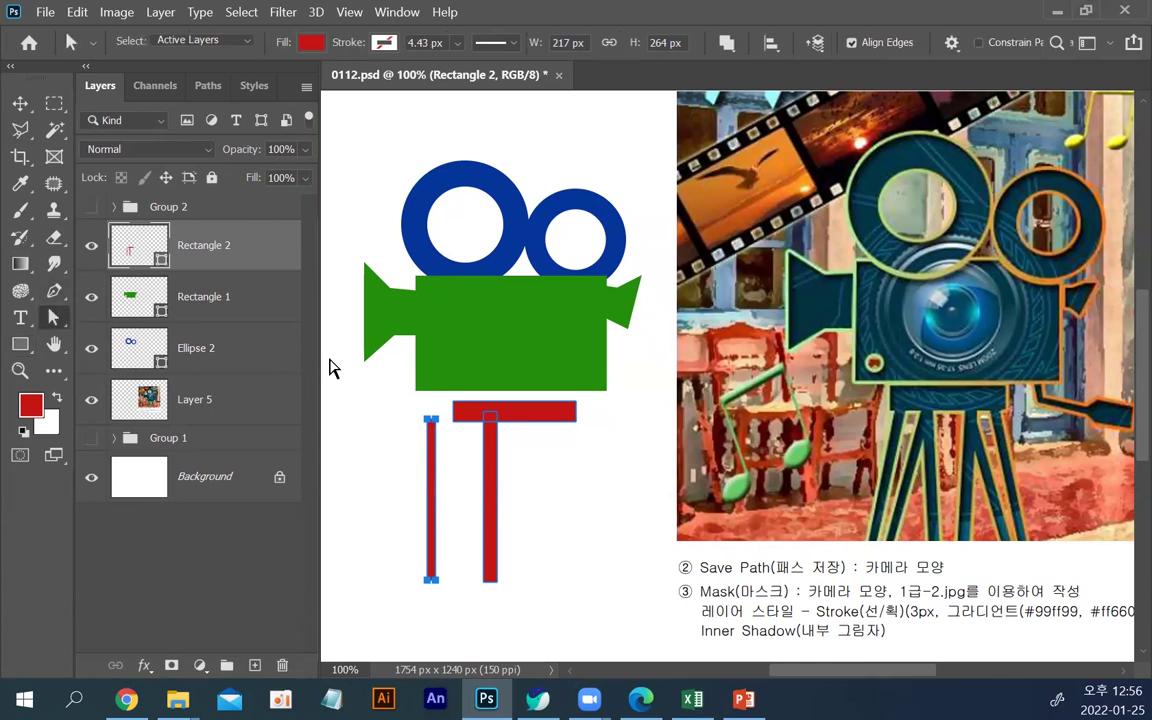
right_click(55, 322)
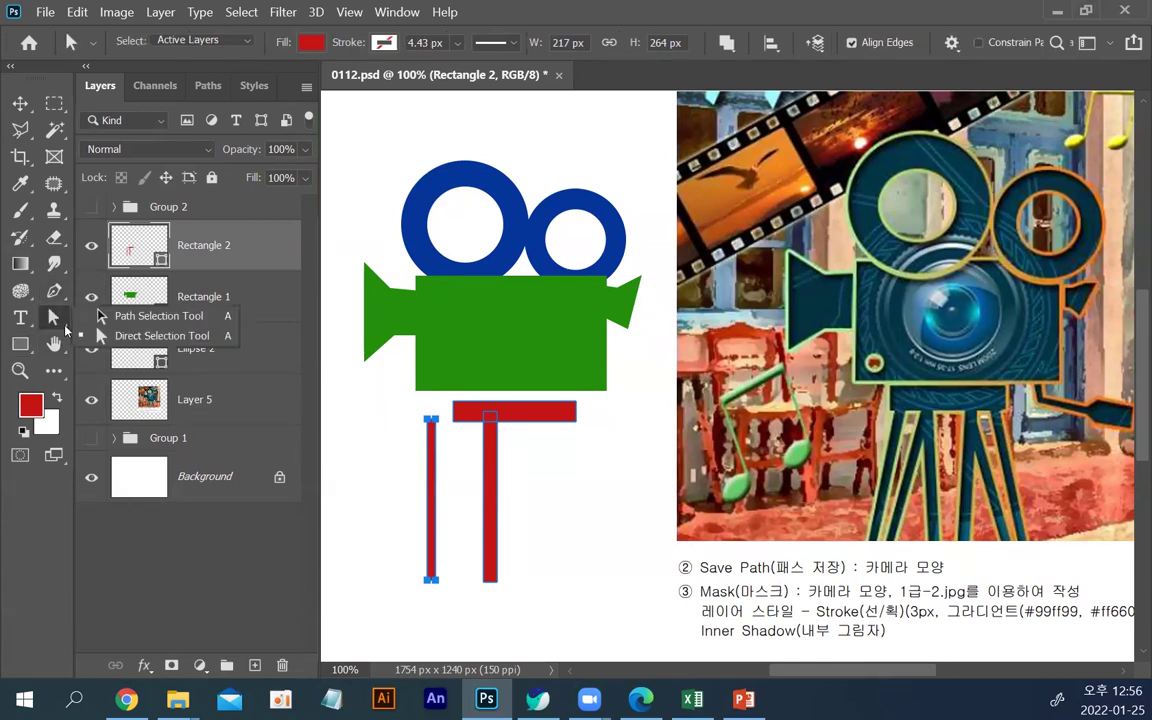
left_click(135, 321)
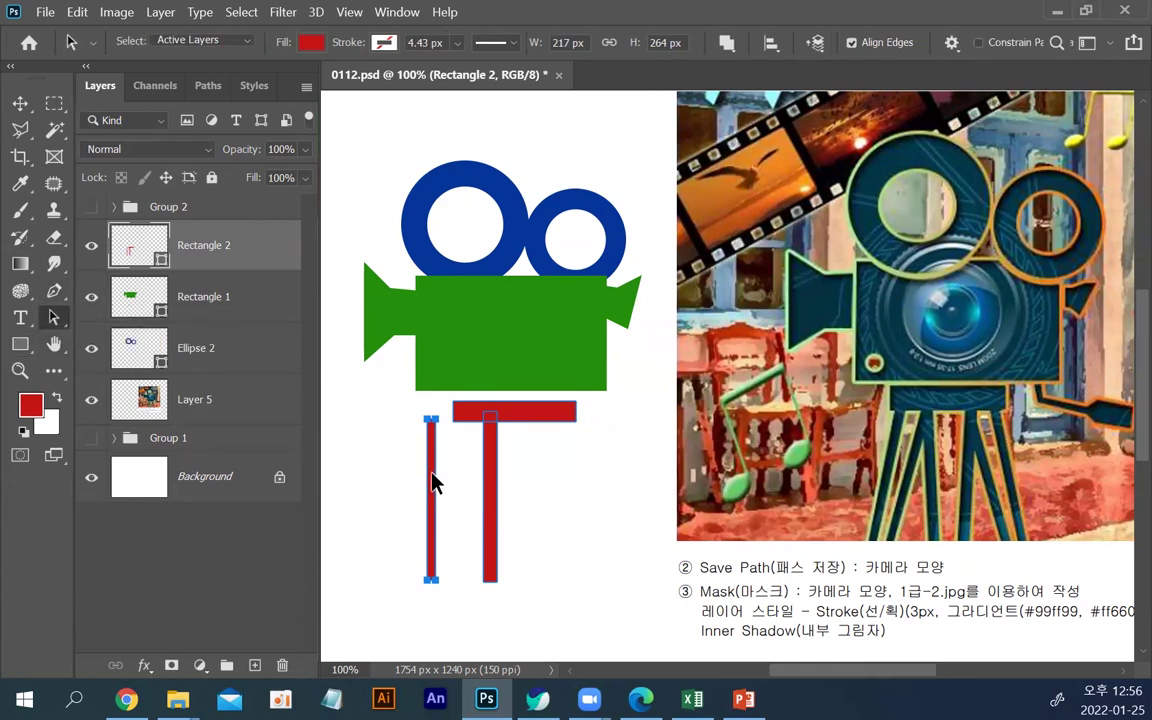
left_click_drag(432, 482, 462, 483)
Tilt the thin leg clockwise and move its upper end against the thick leg, converting the live shape to a regular path.
key("ctrl+t")
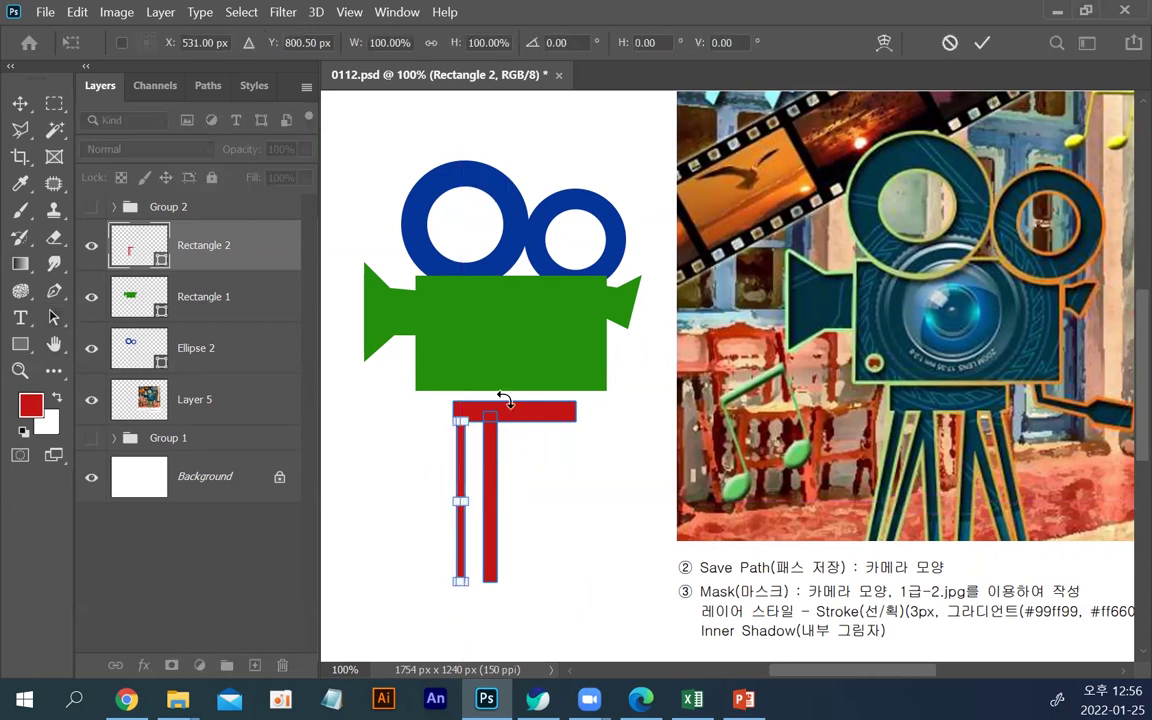
key("ctrl+plus")
key("ctrl+plus")
left_click_drag(494, 404, 1054, 252)
left_click_drag(799, 328, 829, 211)
left_click_drag(568, 213, 598, 246)
key("a")
left_click(584, 262)
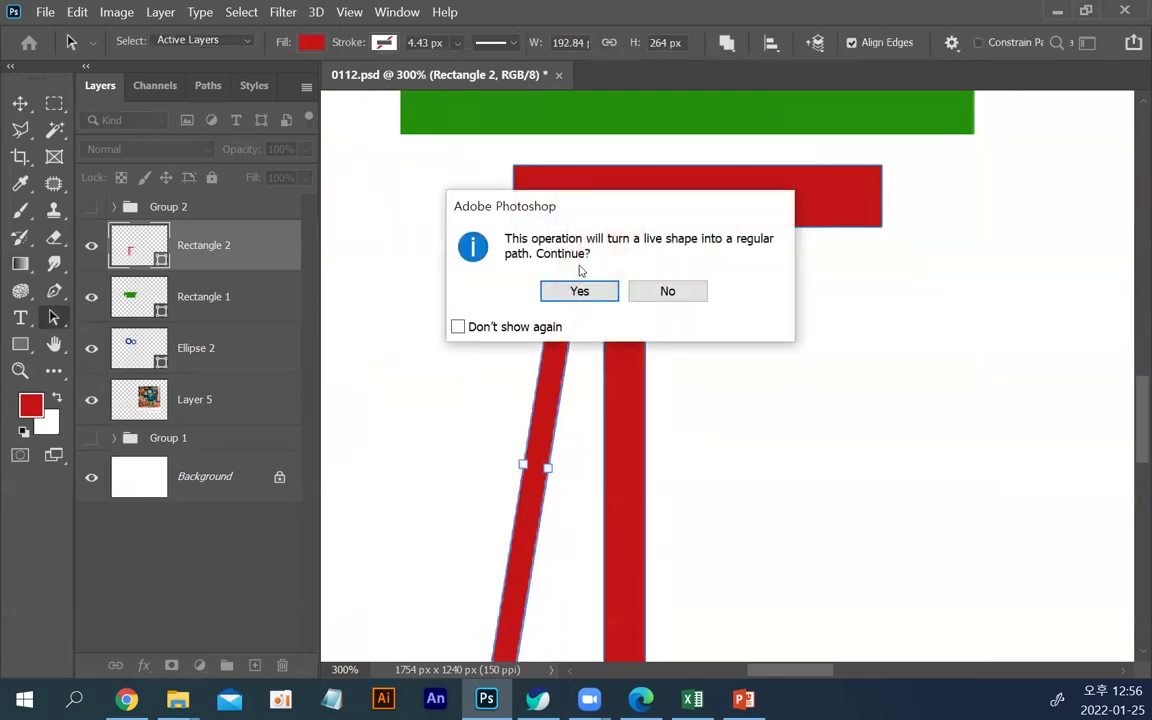
left_click(601, 288)
Duplicate the tilted leg to its left under the plate's end and rotate the copy by -4.33° to make it steeper.
left_click_drag(575, 303, 530, 306)
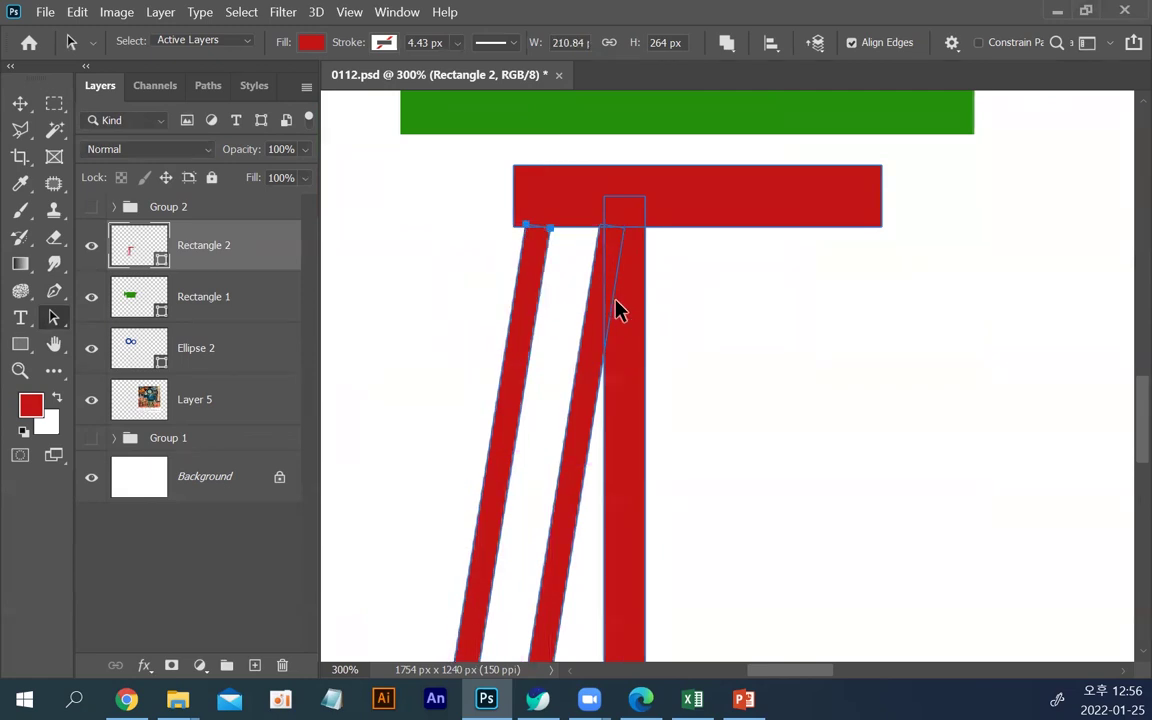
key("ctrl+minus")
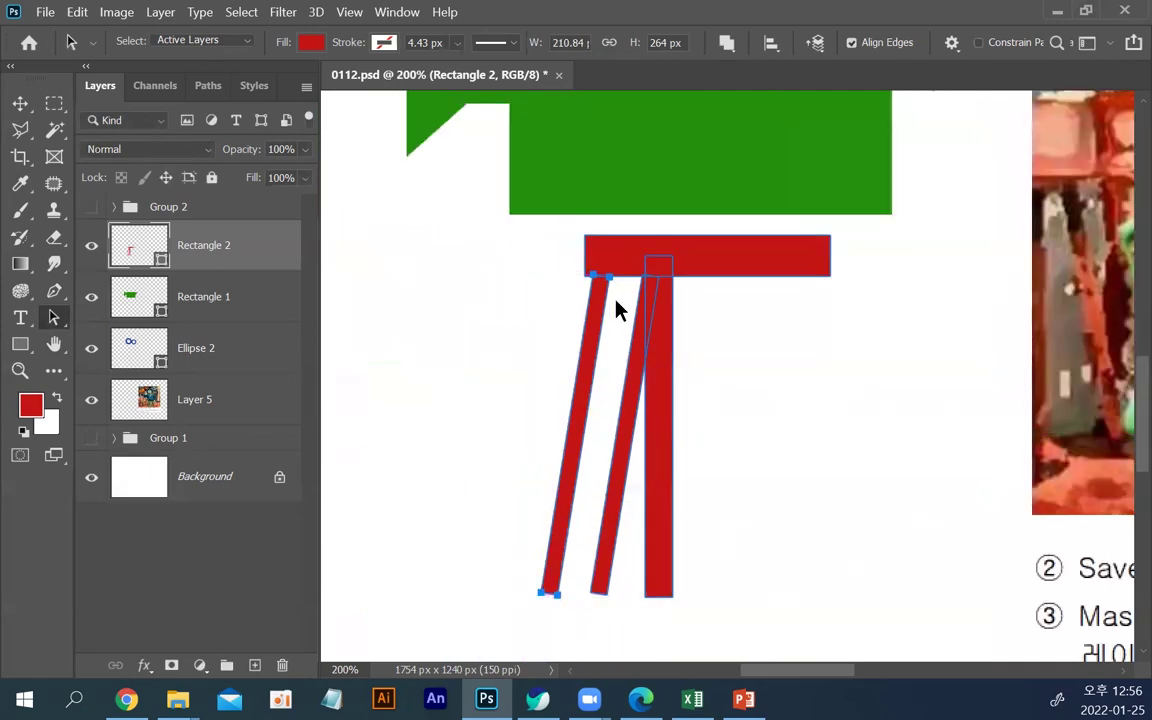
left_click_drag(722, 297, 488, 288)
key("ctrl+minus")
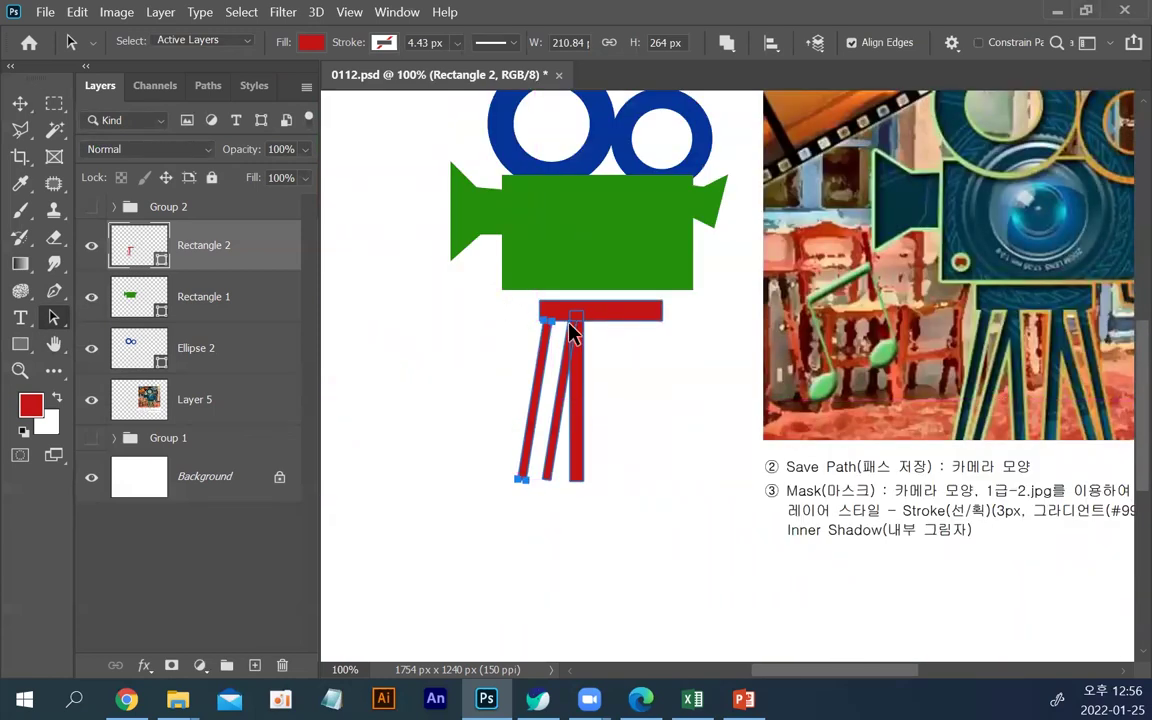
left_click_drag(541, 374, 550, 369)
key("ctrl+t")
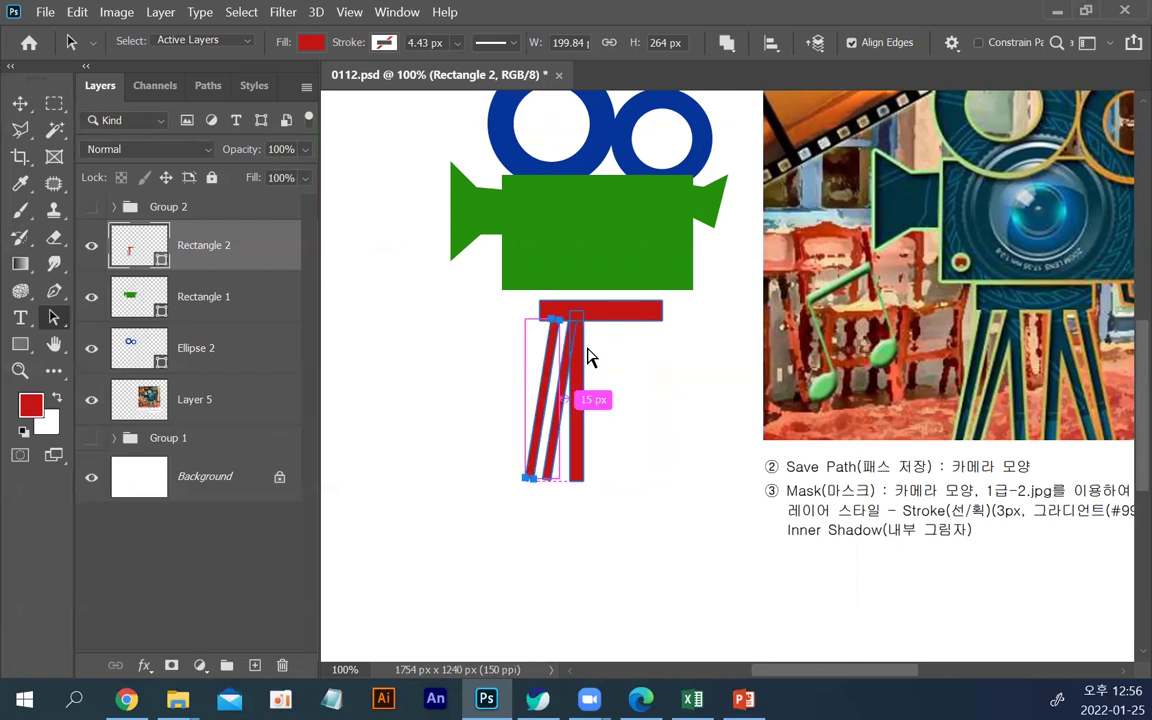
left_click_drag(583, 294, 573, 290)
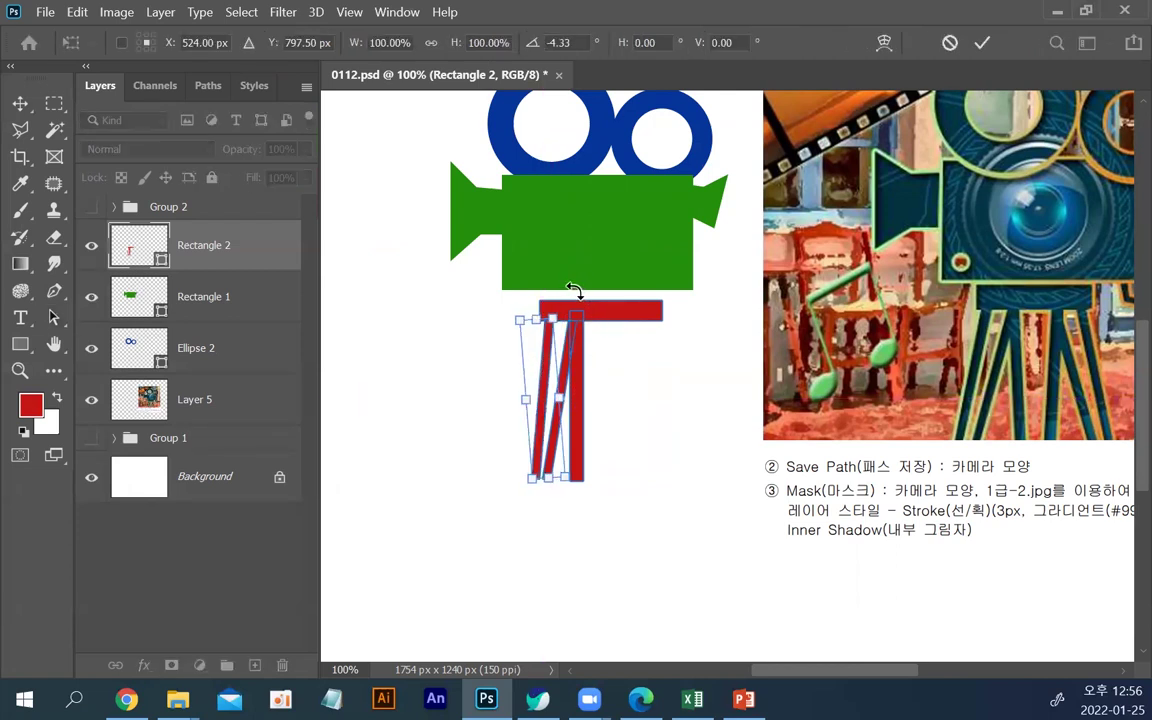
key("Return")
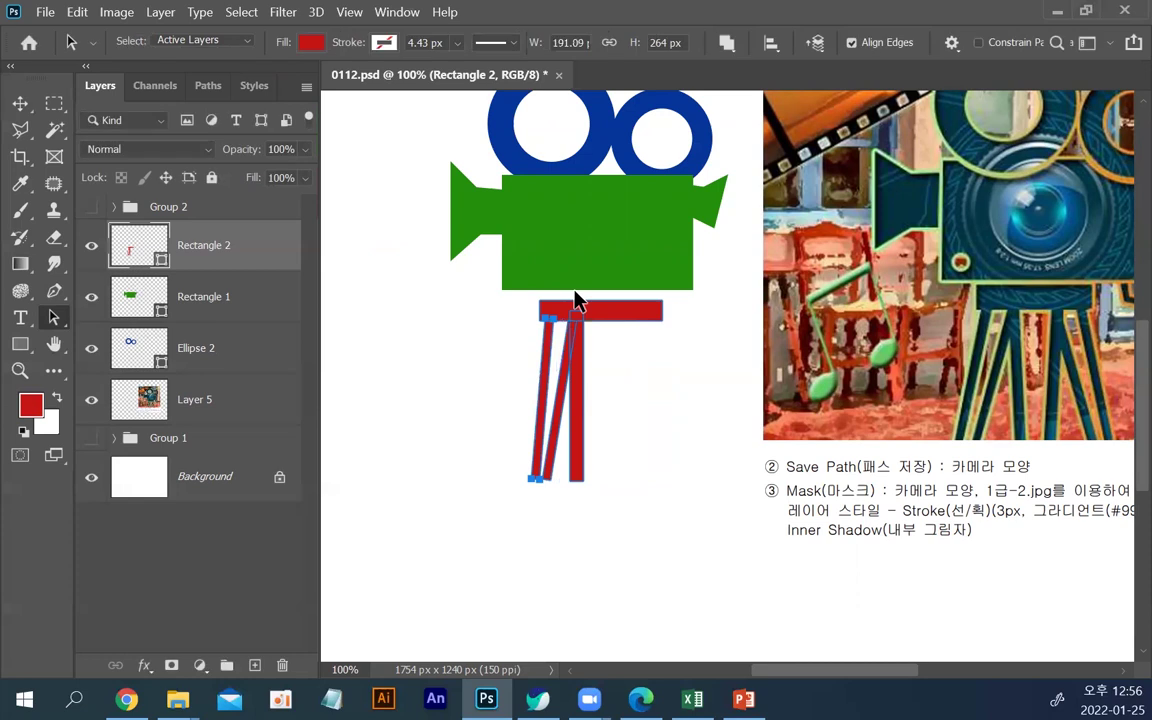
Nudge the copied outer leg right until its foot overlaps the foot of the neighboring tilted leg.
key("Right")
key("Right")
key("Right")
key("Right")
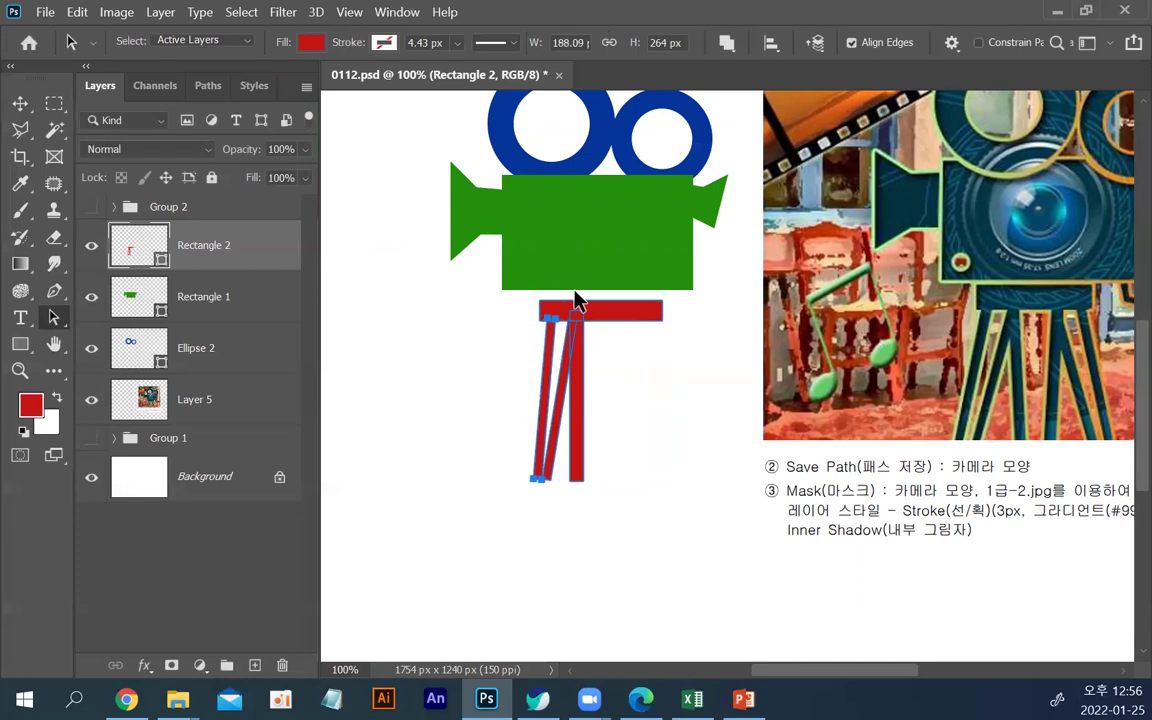
key("Right")
key("Right")
key("Right")
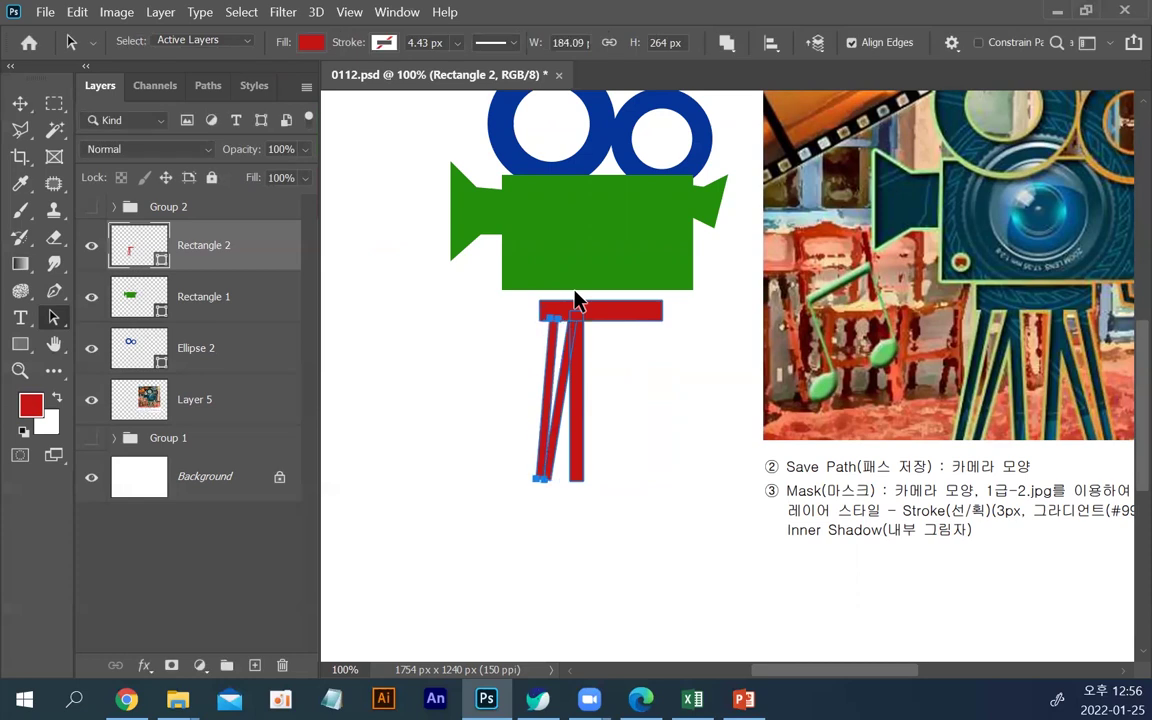
Duplicate the three legs, mirror the copy horizontally, and place it under the right half of the red plate.
left_click_drag(630, 484, 712, 378)
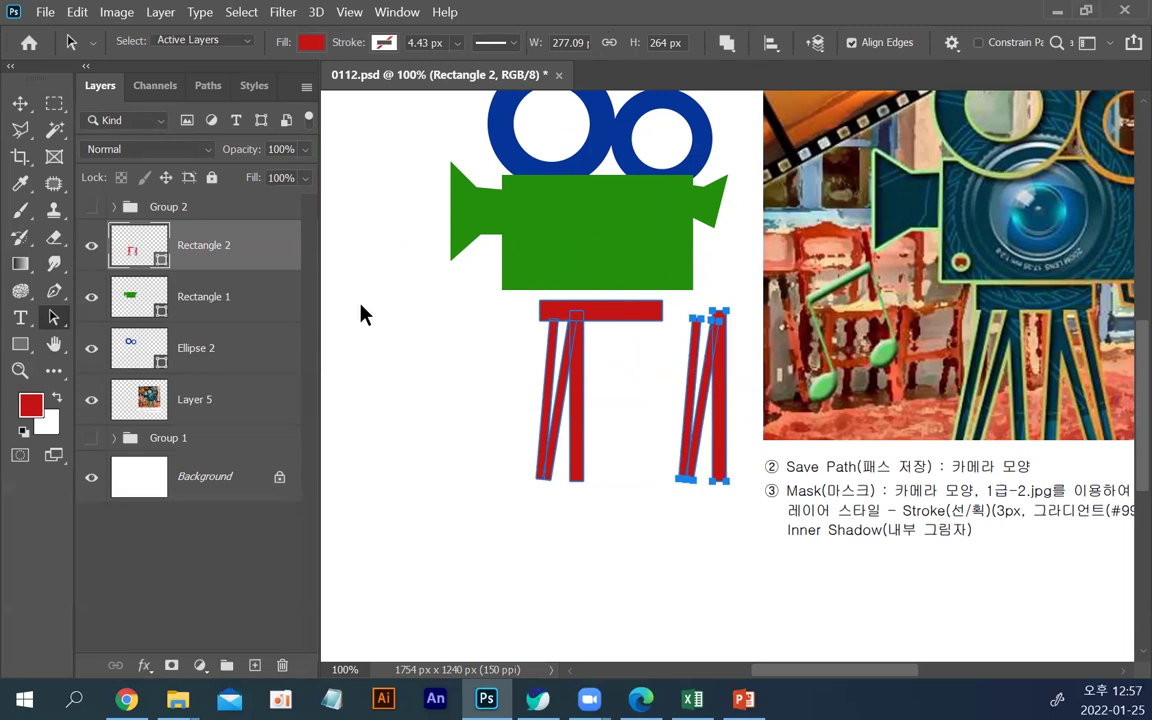
left_click(91, 245)
left_click(91, 245)
left_click(681, 432)
key("ctrl+t")
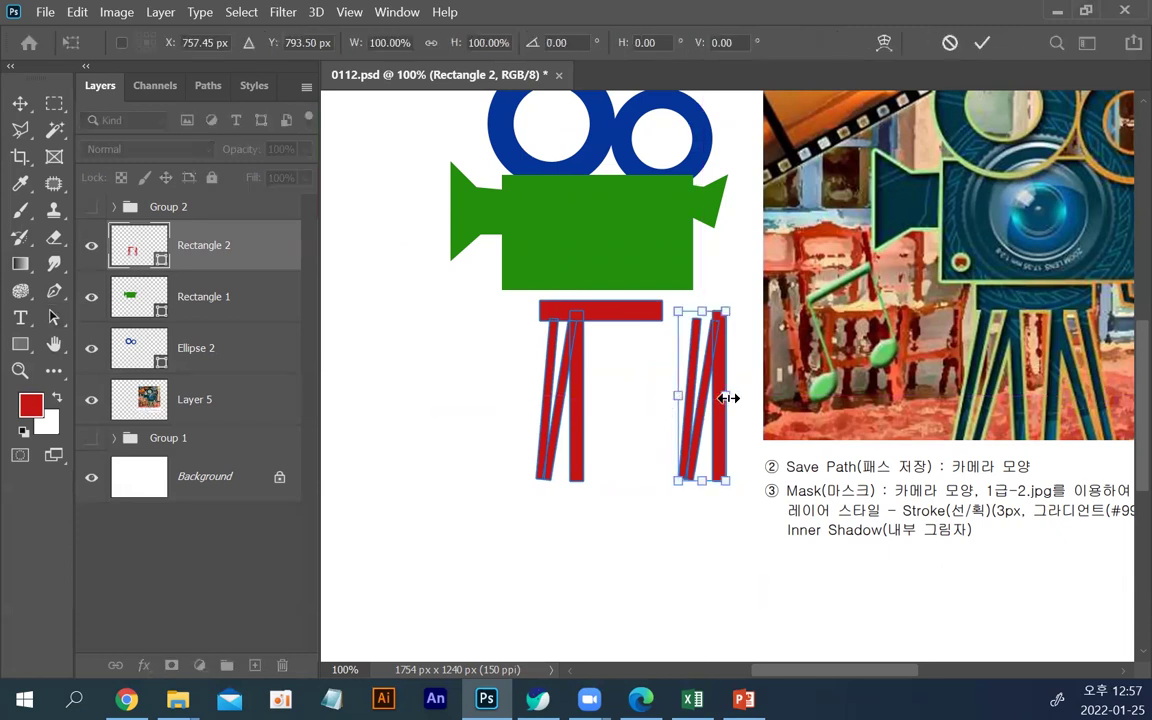
left_click_drag(727, 397, 605, 411)
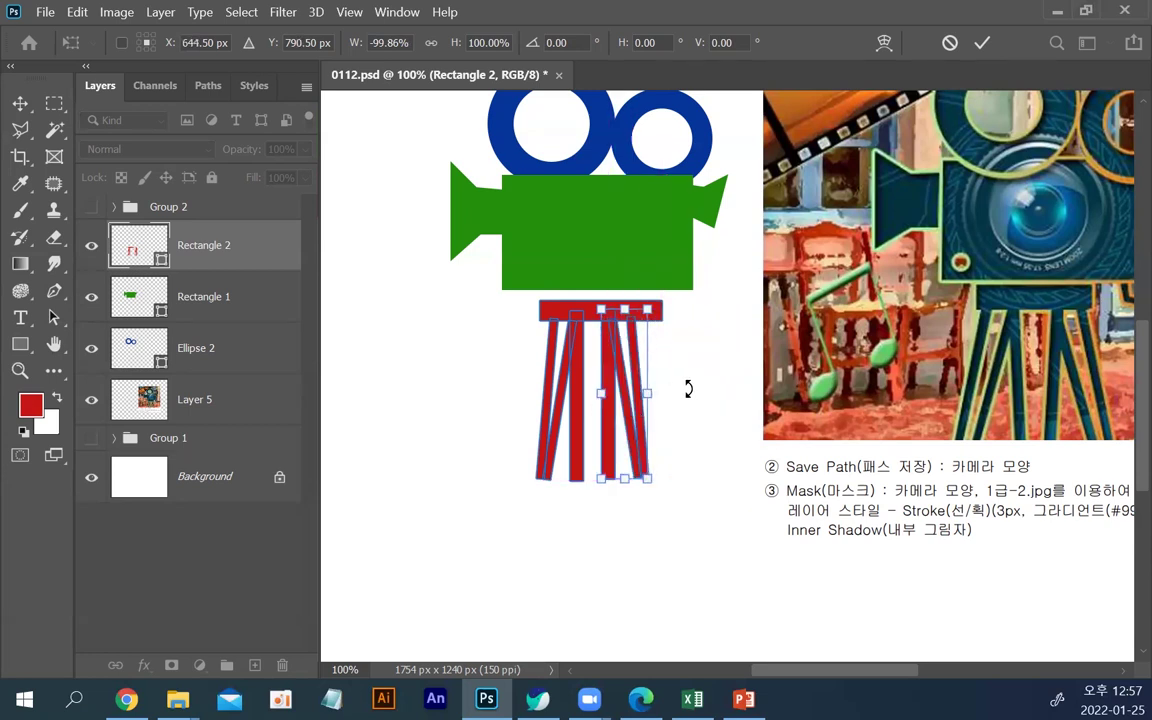
key("Return")
Nudge the red plate left until it is centered over the two mirrored sets of legs, and deselect the path.
left_click(648, 314)
left_click_drag(648, 318, 645, 316)
key("Left")
key("Left")
key("Left")
key("Left")
key("Left")
key("Left")
key("Left")
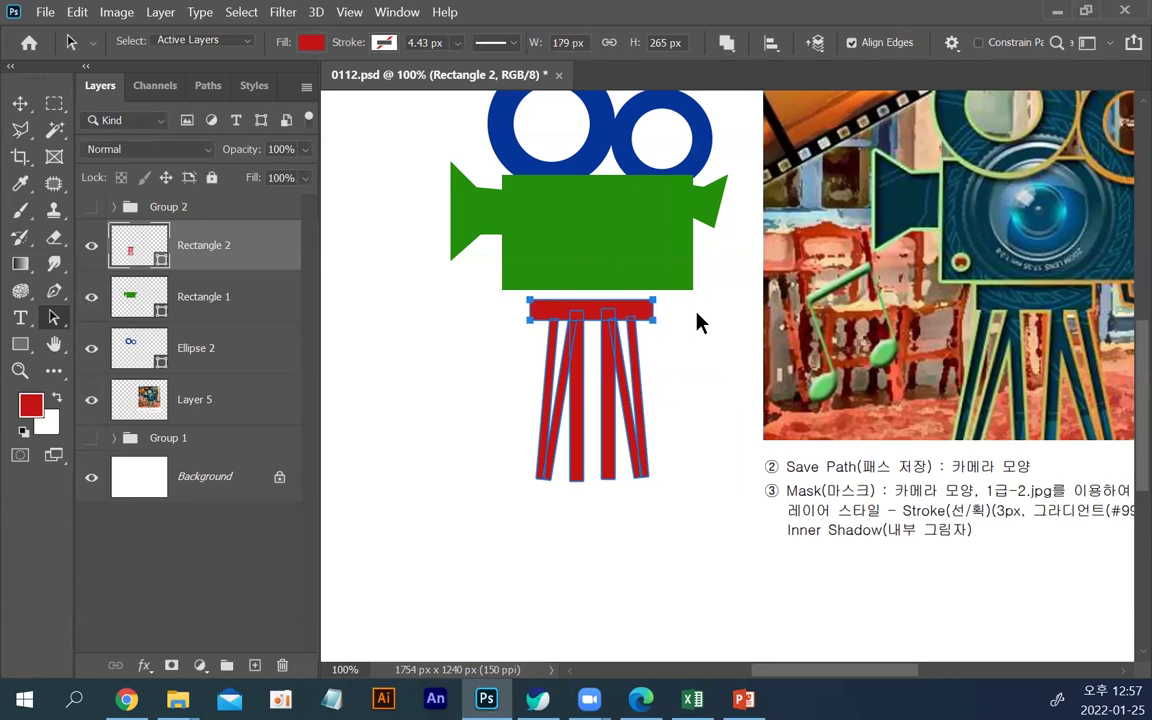
left_click(722, 392)
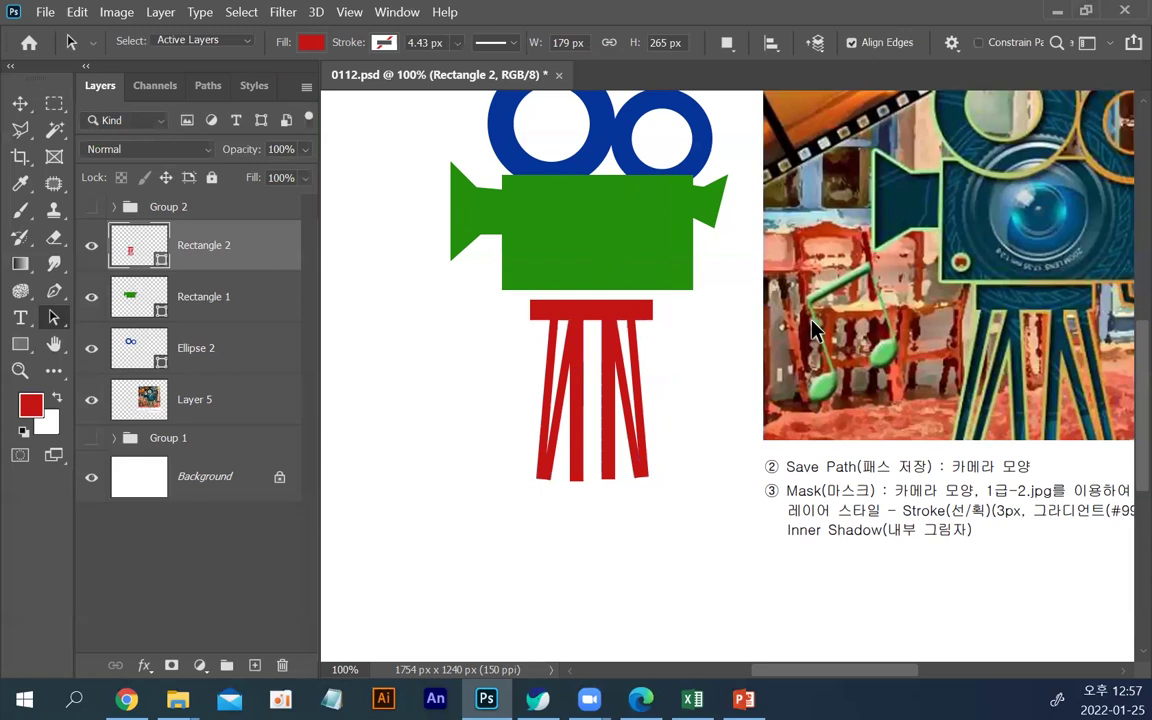
Move the whole red tripod up toward the camera body, leaving a narrow gap beneath the body.
scroll(1003, 321, "up", 2)
scroll(1003, 321, "right", 1)
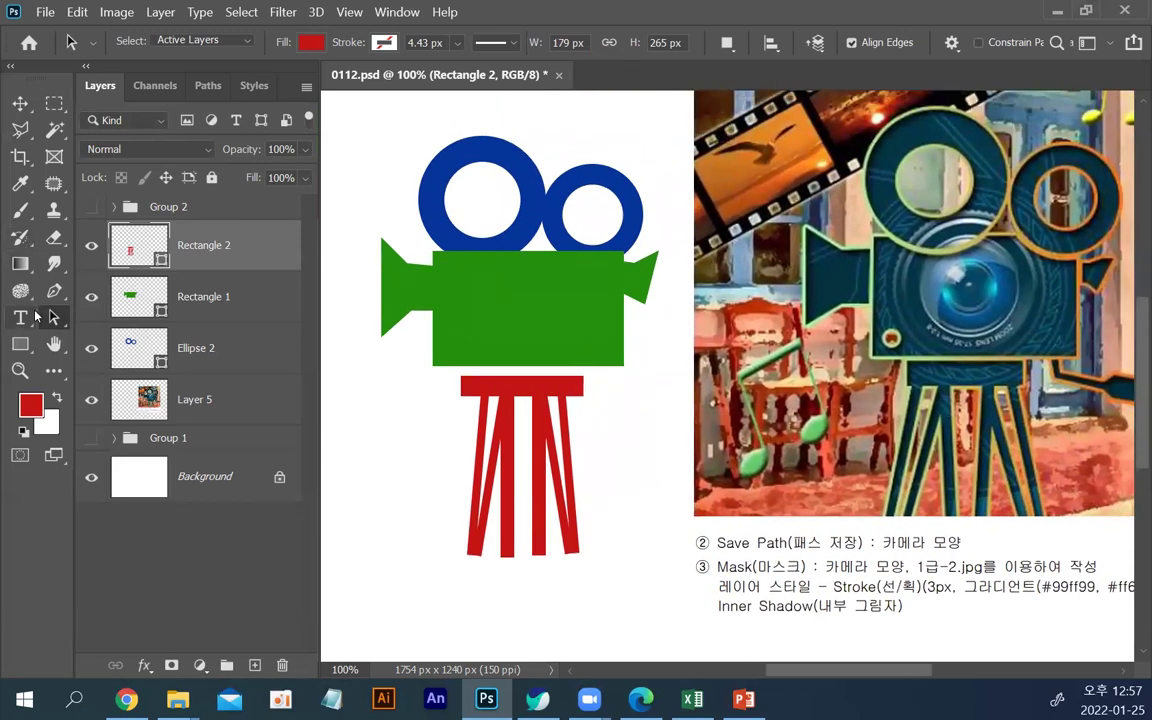
left_click(20, 103)
left_click_drag(529, 383, 529, 373)
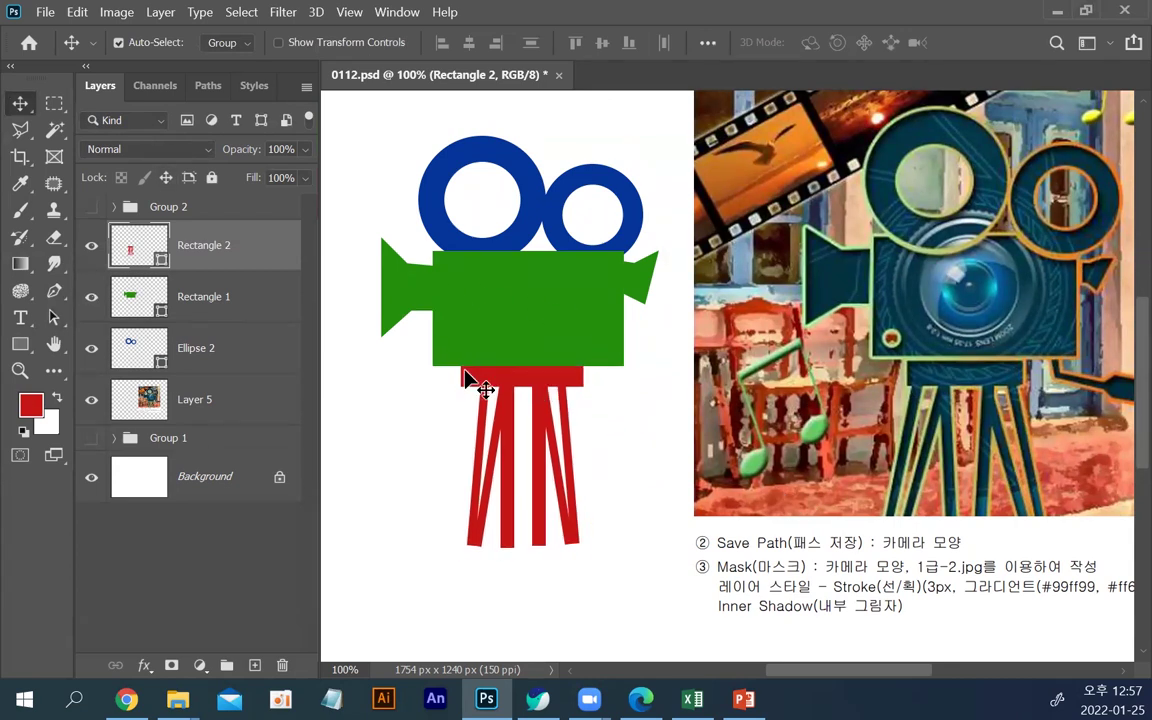
key("Down")
key("Down")
key("Down")
key("Down")
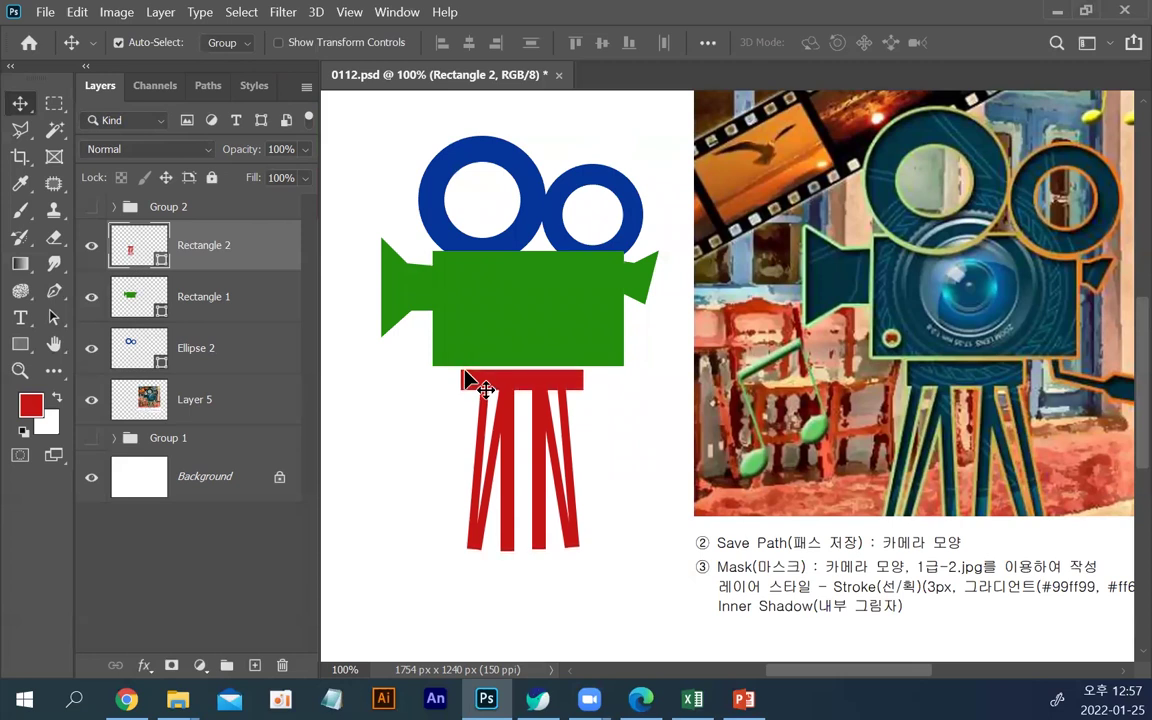
Nudge the large horn of the green shape left until a narrow gap separates it from the camera body.
left_click(410, 288)
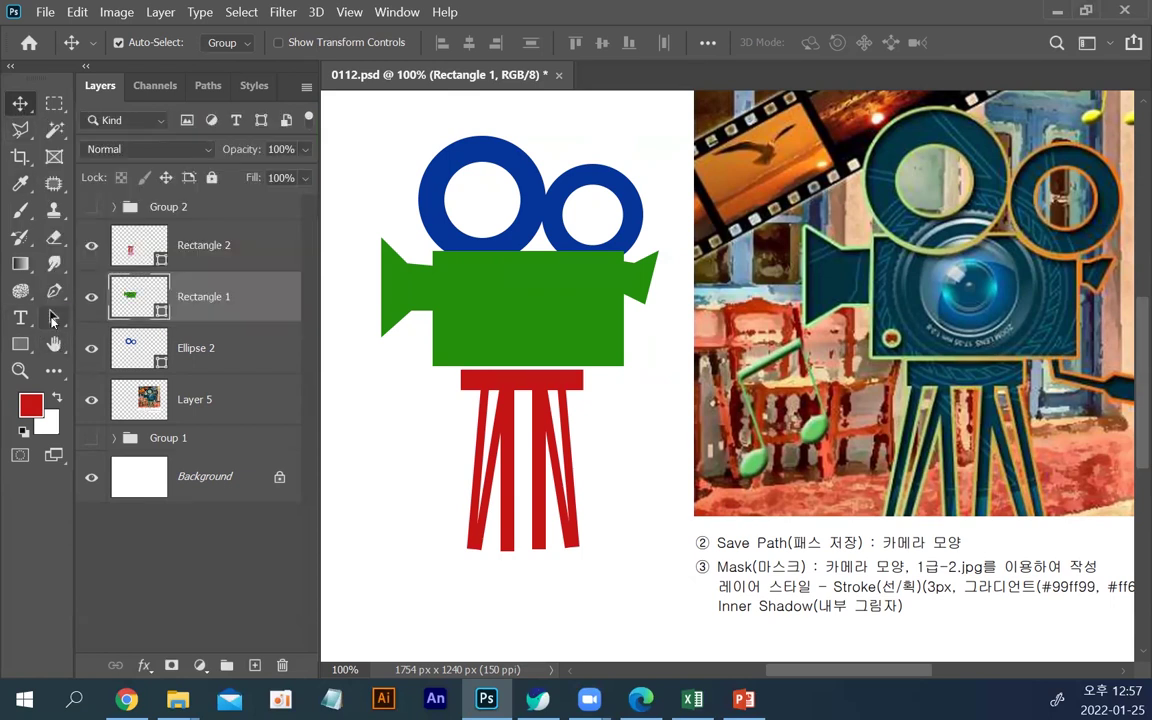
left_click(54, 316)
left_click(104, 318)
left_click(406, 294)
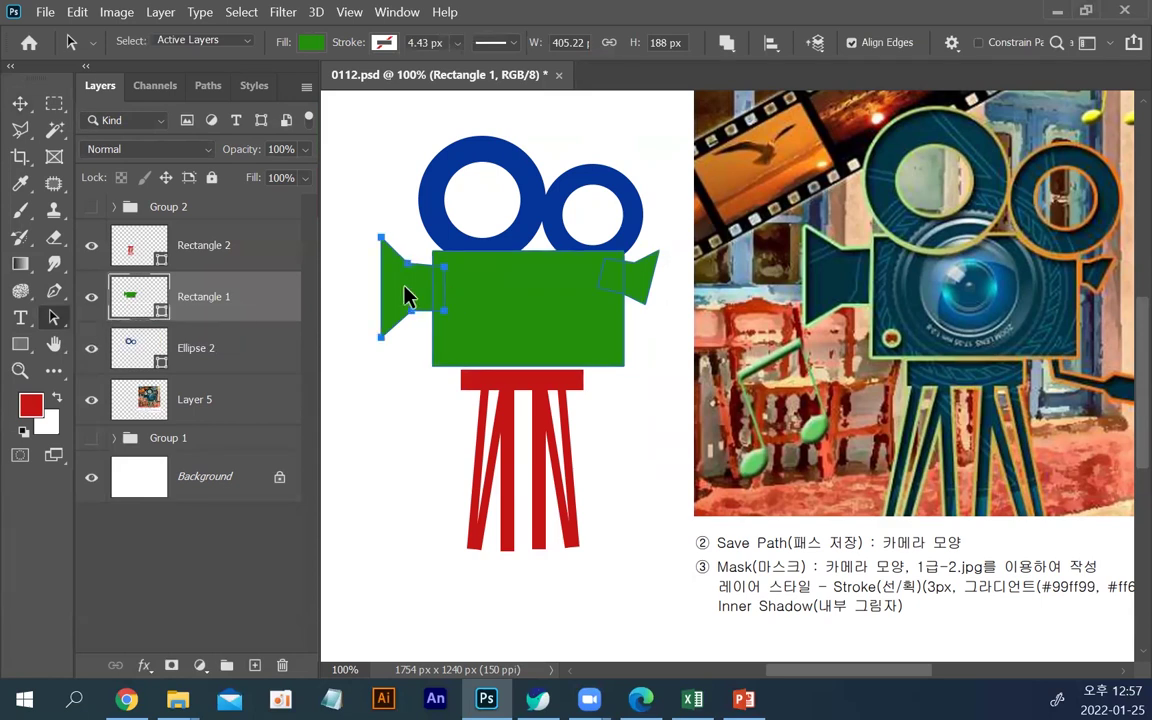
key("Left")
key("Left")
key("Left")
key("Left")
key("Left")
key("Left")
key("Left")
key("Left")
key("Left")
key("Left")
key("Left")
key("Left")
key("Left")
key("Left")
key("Left")
key("Left")
key("Left")
key("Left")
key("Left")
key("Left")
key("Left")
key("Left")
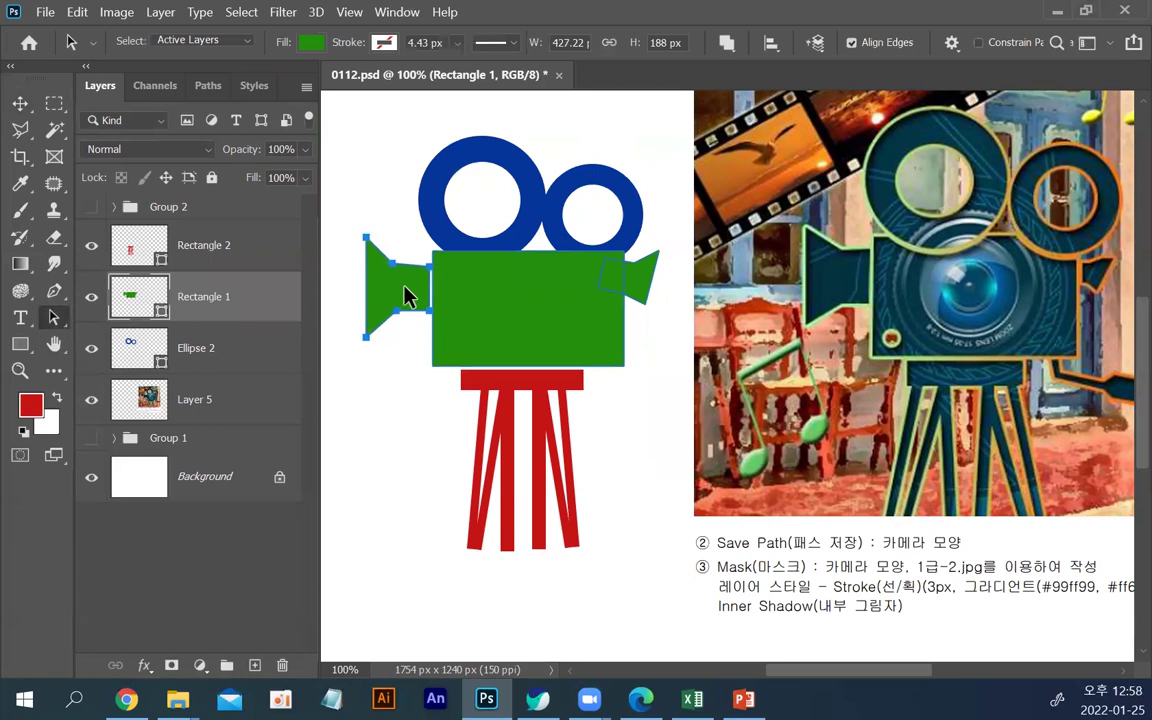
key("Left")
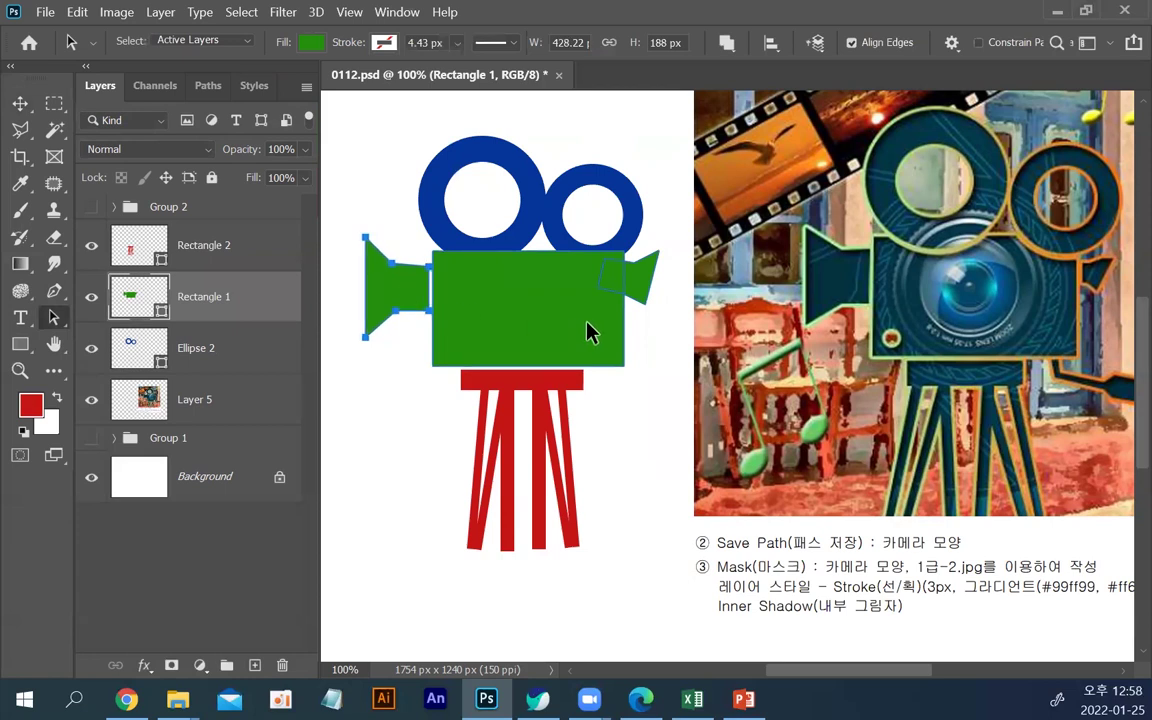
Draw a thin vertical rectangle, about 5 by 67 px, over the joint between the camera body and the small right horn.
left_click(640, 291)
key("ctrl+plus")
key("ctrl+plus")
left_click_drag(635, 298, 666, 478)
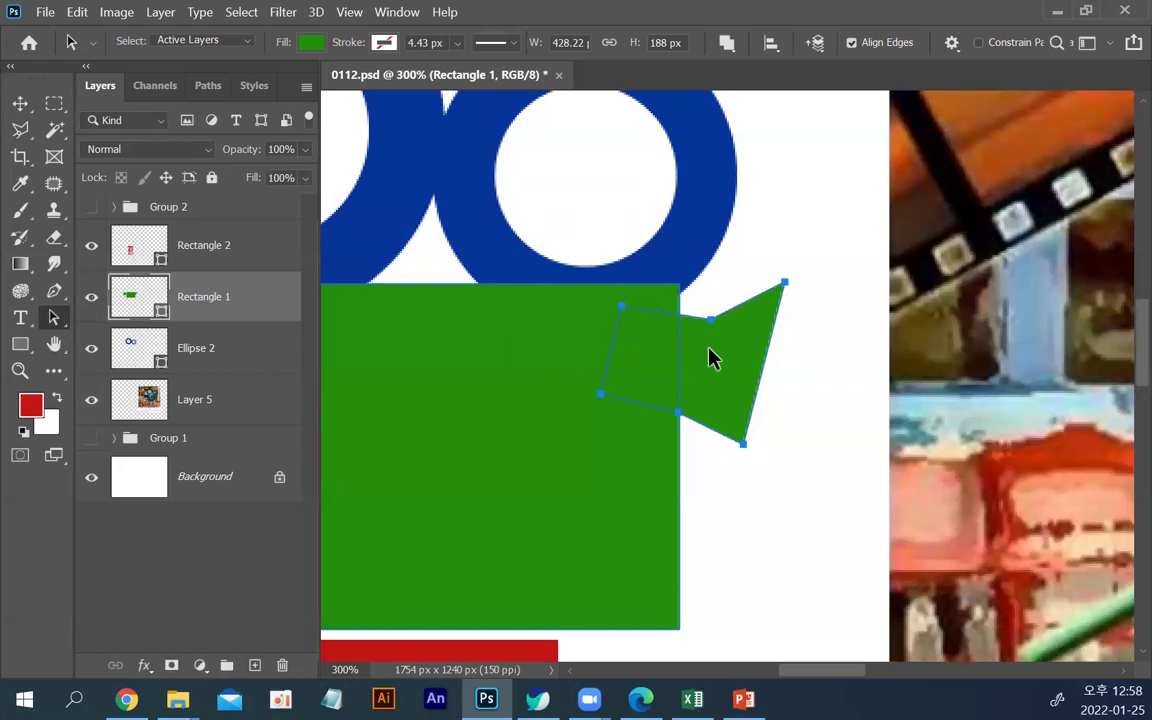
left_click(22, 344)
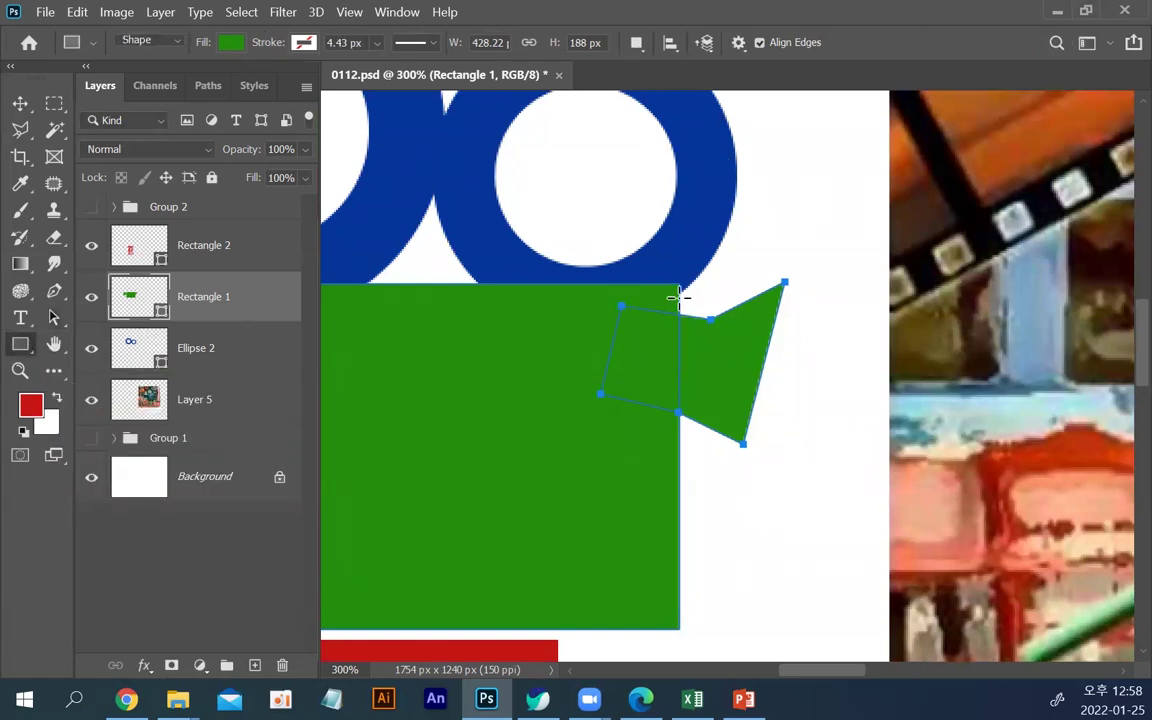
left_click_drag(680, 307, 689, 447)
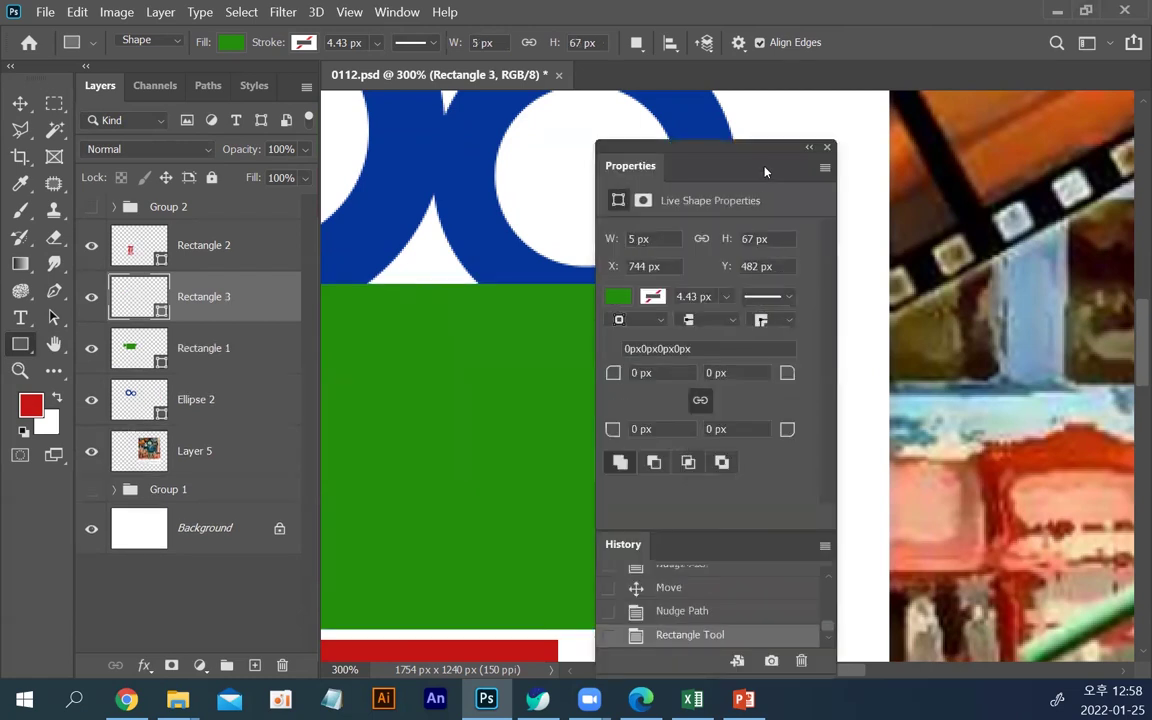
left_click(829, 146)
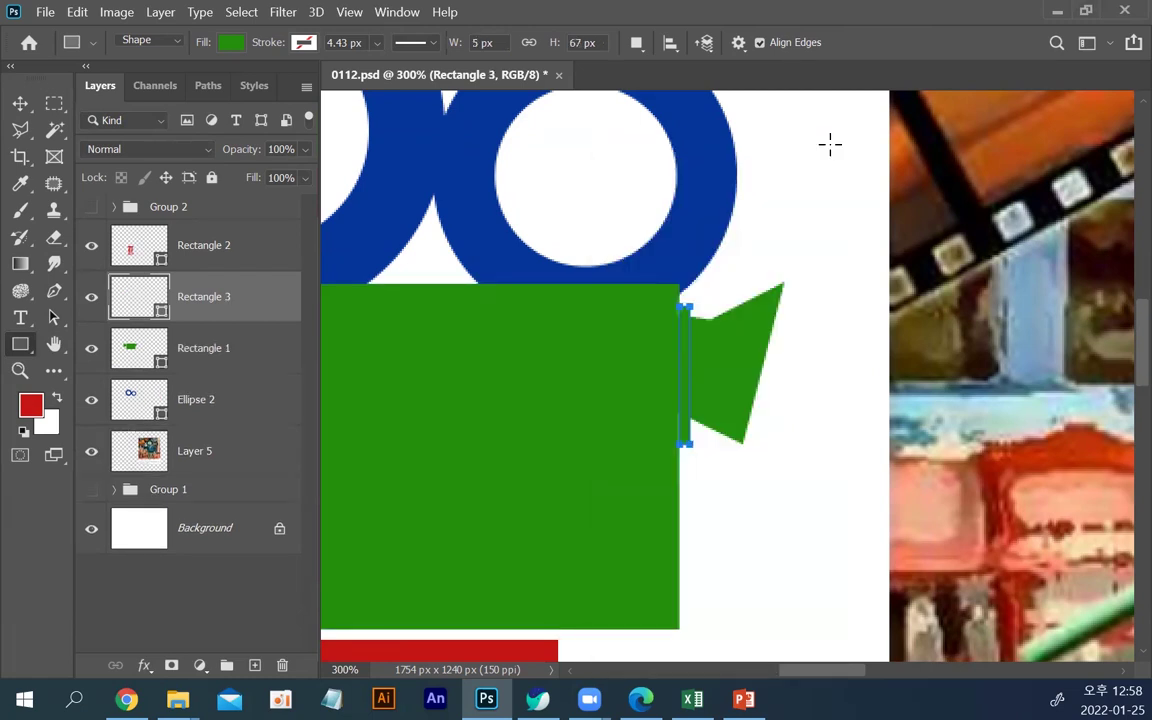
Merge the thin rectangle's layer with the green camera body shape layer.
left_click(112, 300)
left_click(230, 347, "shift")
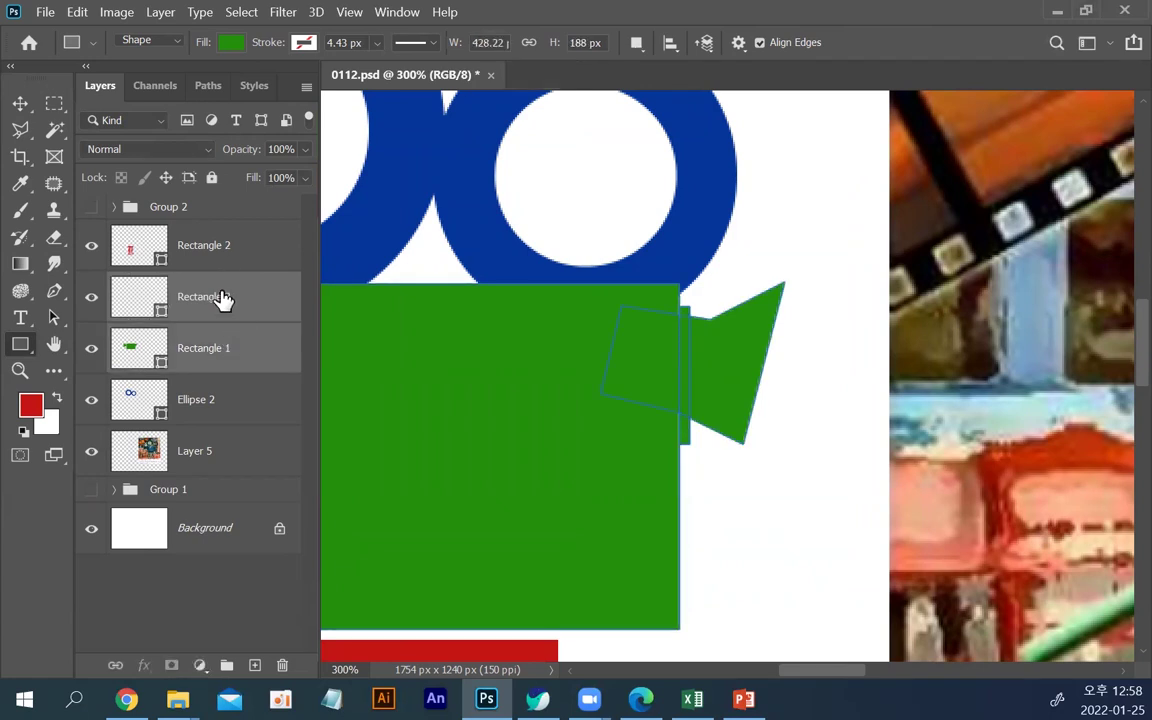
right_click(222, 300)
left_click(278, 681)
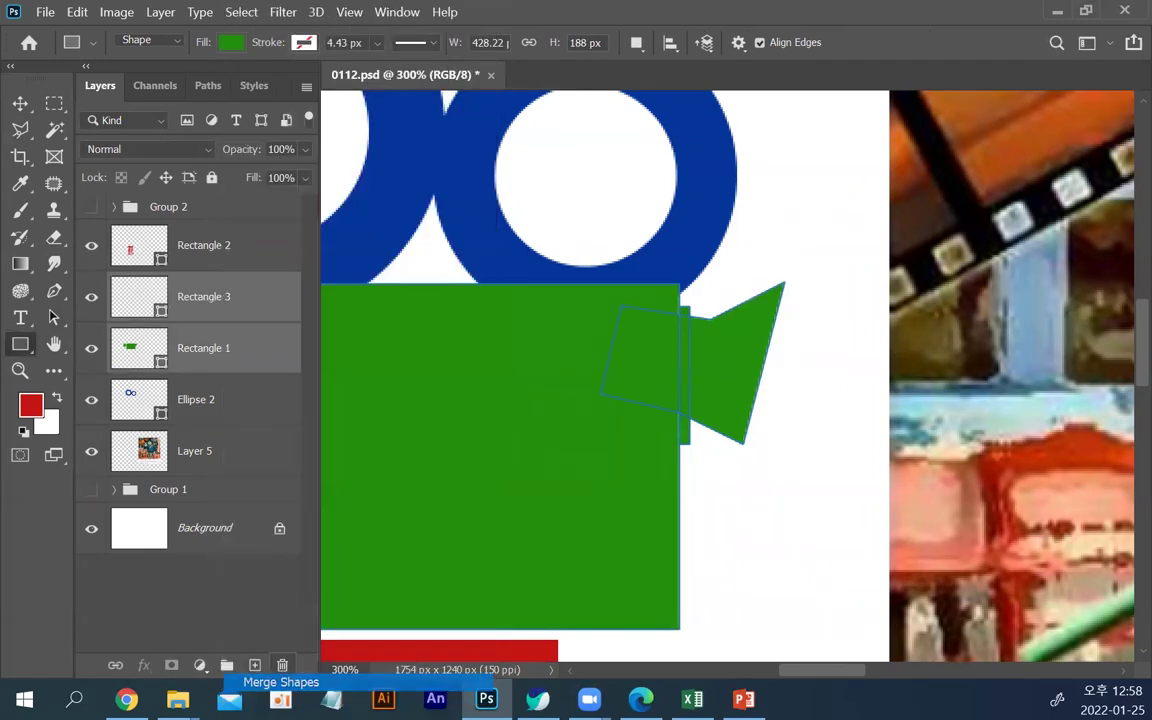
Subtract the thin rectangle from the green shape to cut a gap between the body and the small horn, and deselect the path.
left_click(54, 316)
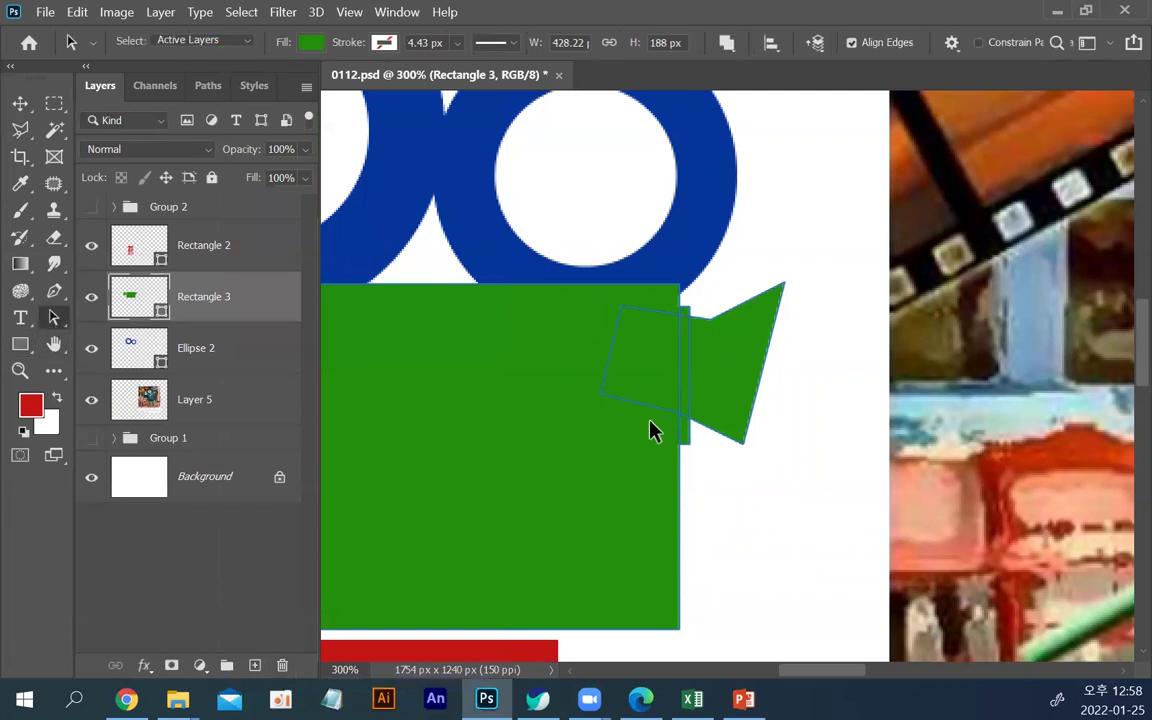
left_click_drag(684, 447, 712, 95)
left_click(727, 42)
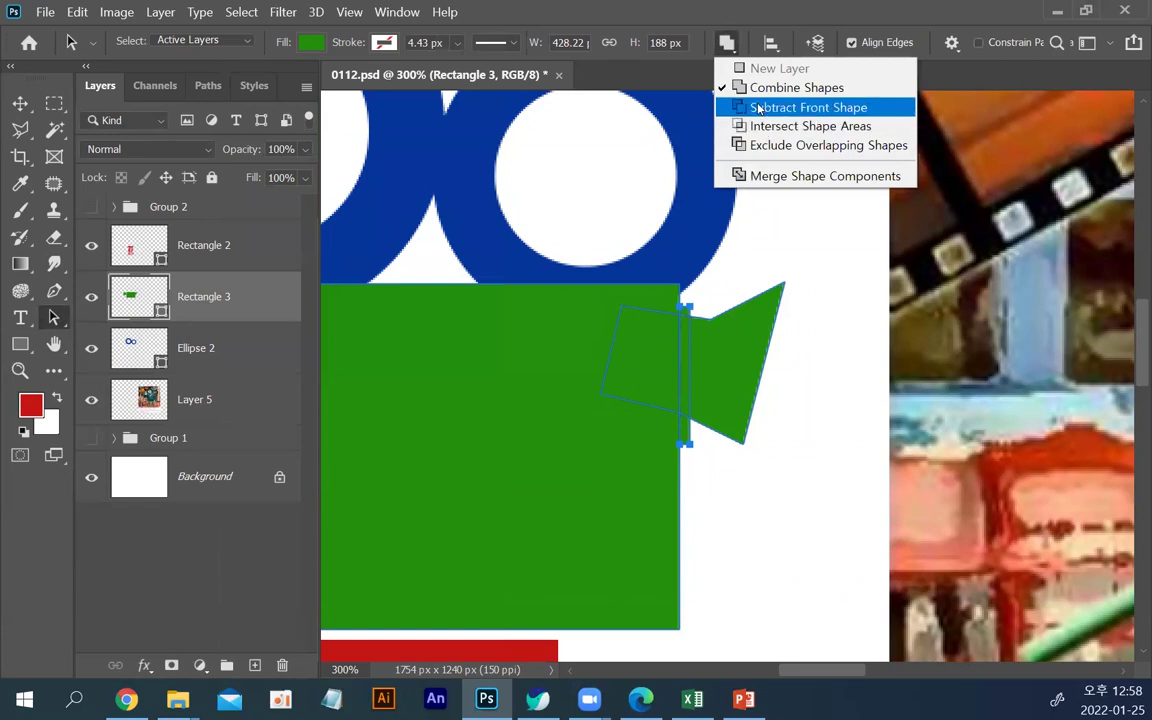
left_click(757, 107)
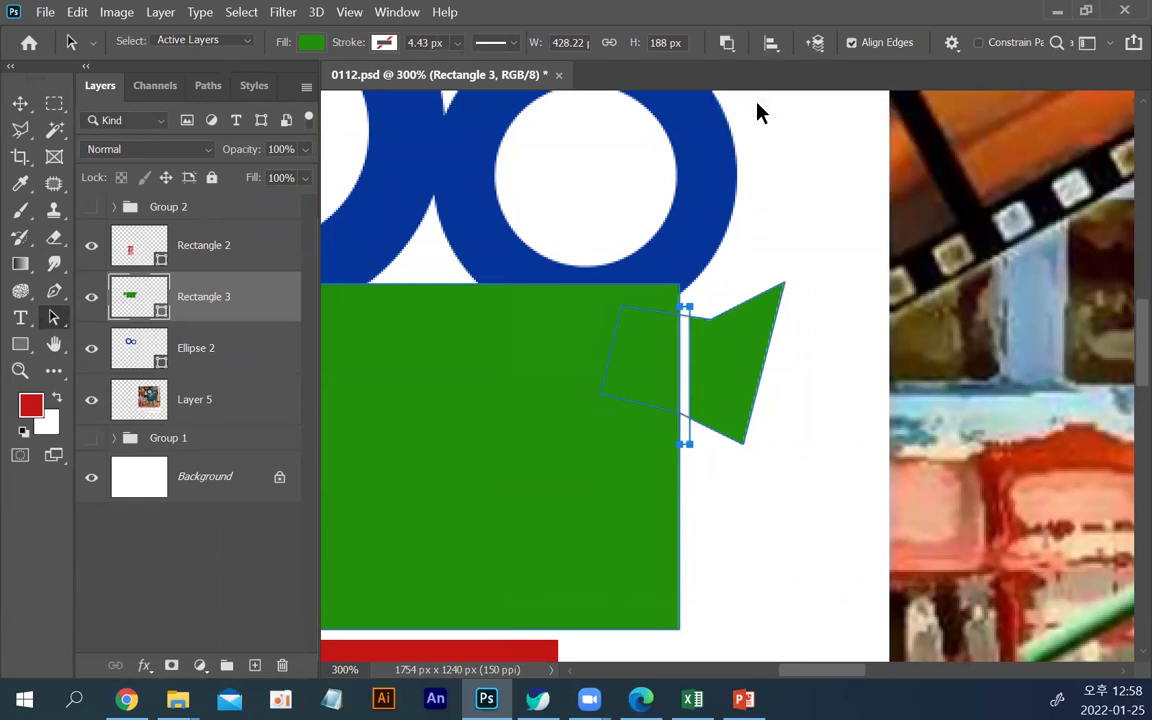
left_click(697, 459)
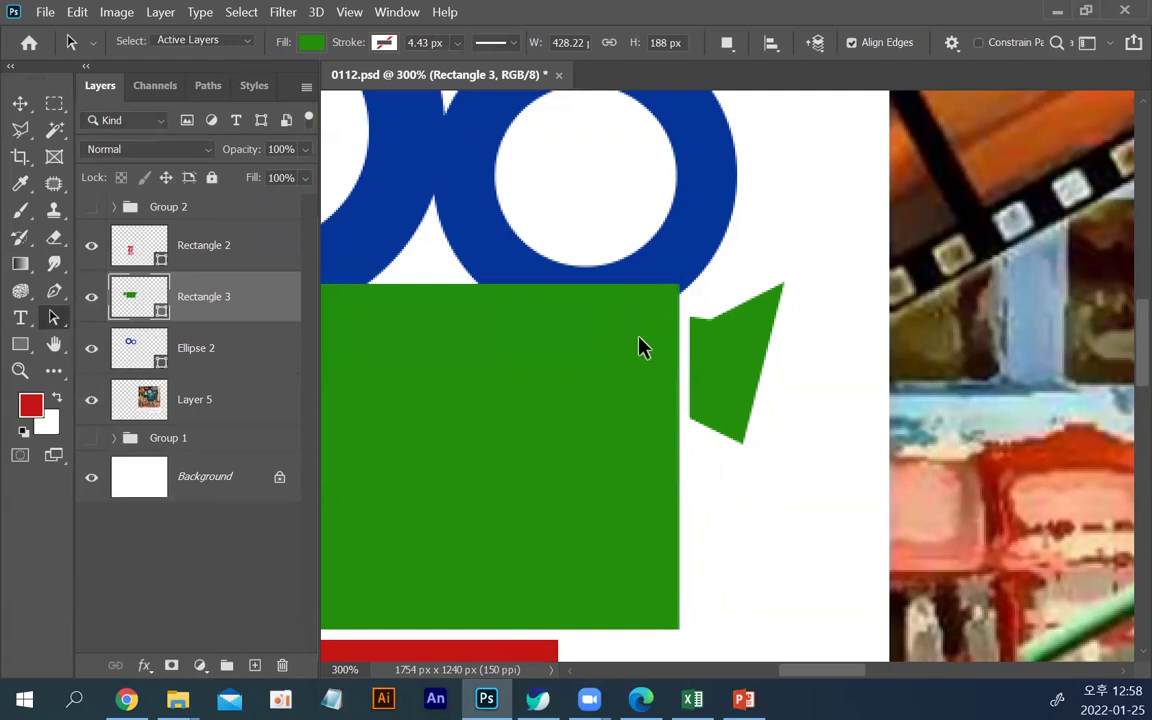
Merge the red tripod shape layer and the green camera body shape layer into one shape layer, and deselect it.
key("ctrl+minus")
key("ctrl+minus")
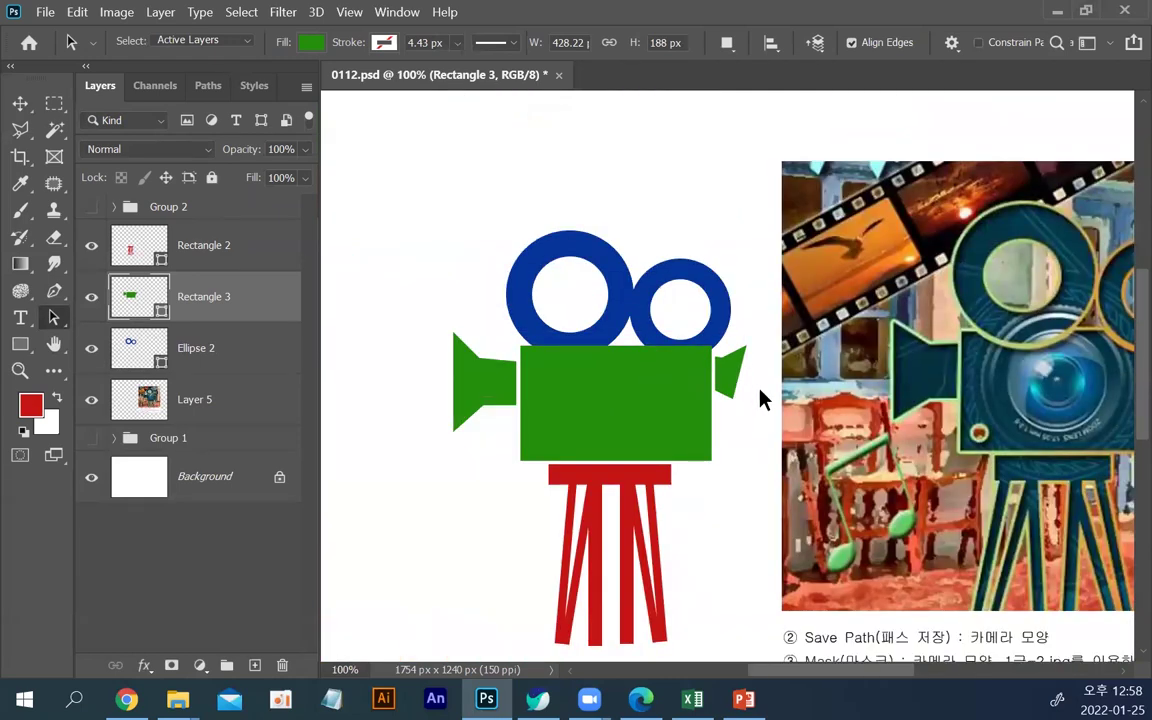
left_click_drag(965, 383, 848, 362)
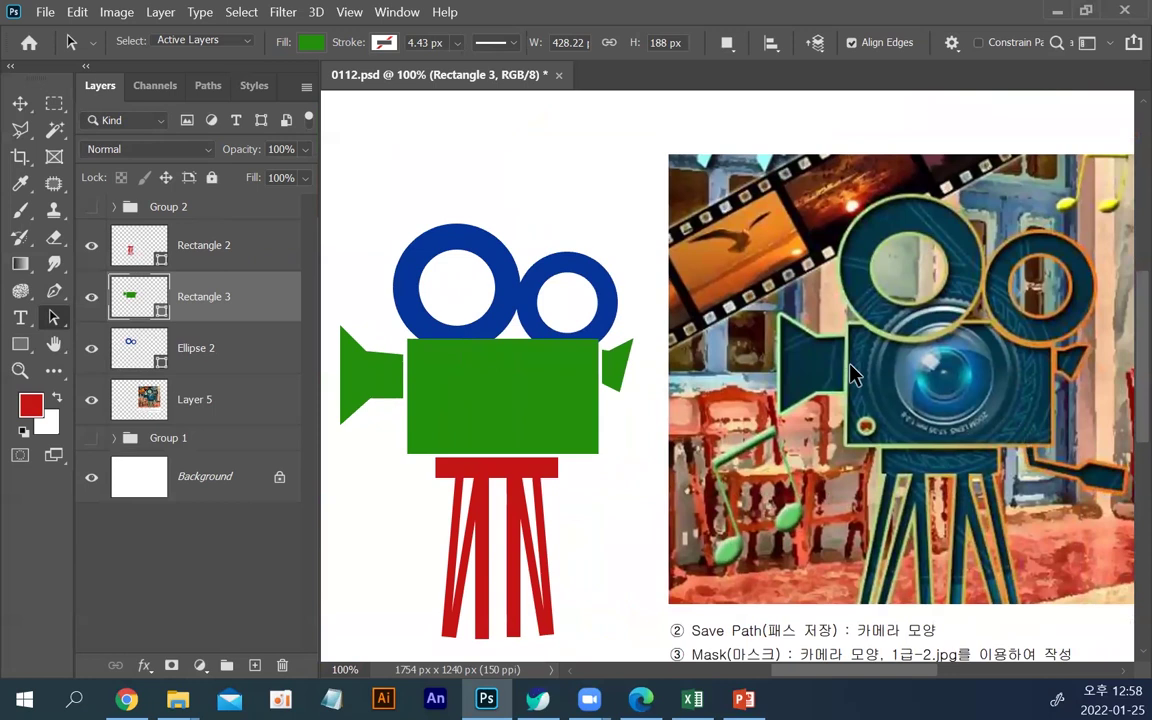
left_click(91, 247)
left_click(91, 247)
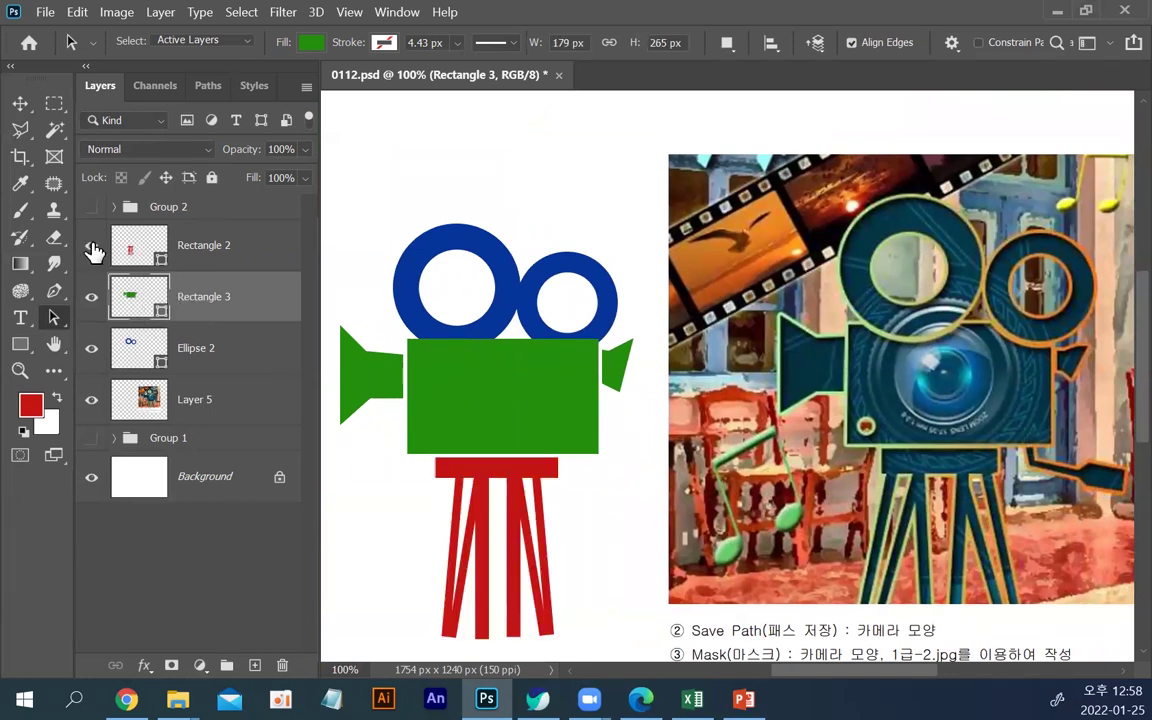
left_click(218, 252)
left_click(215, 300, "shift")
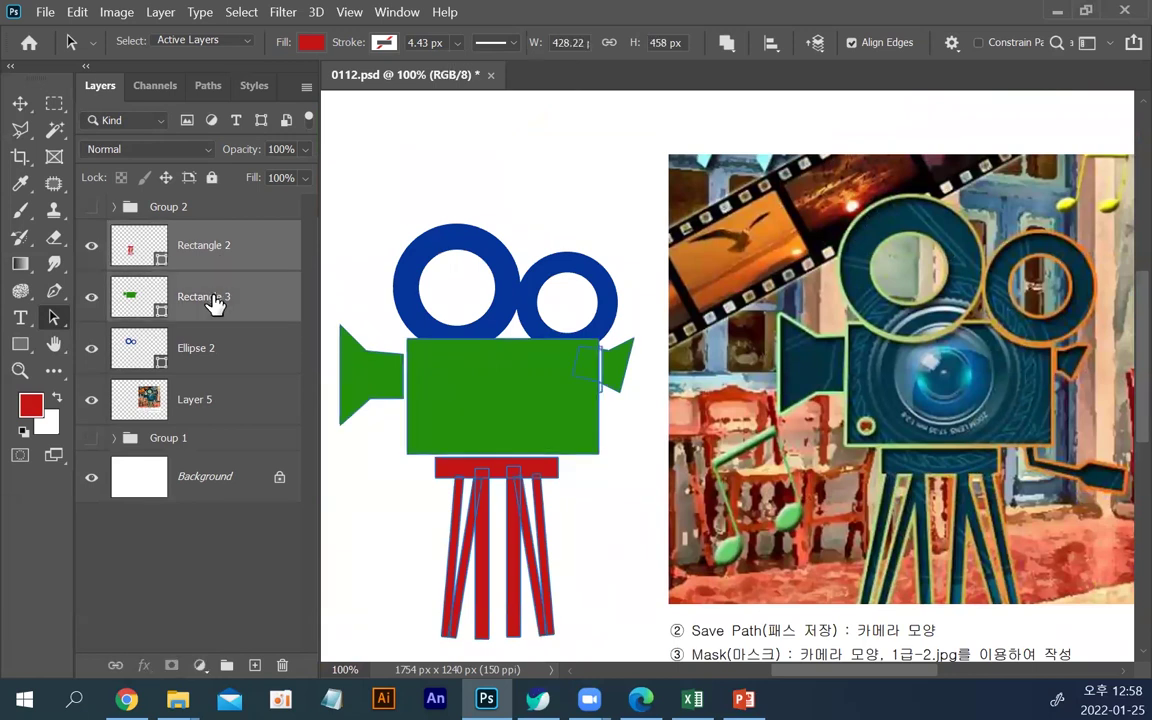
right_click(213, 300)
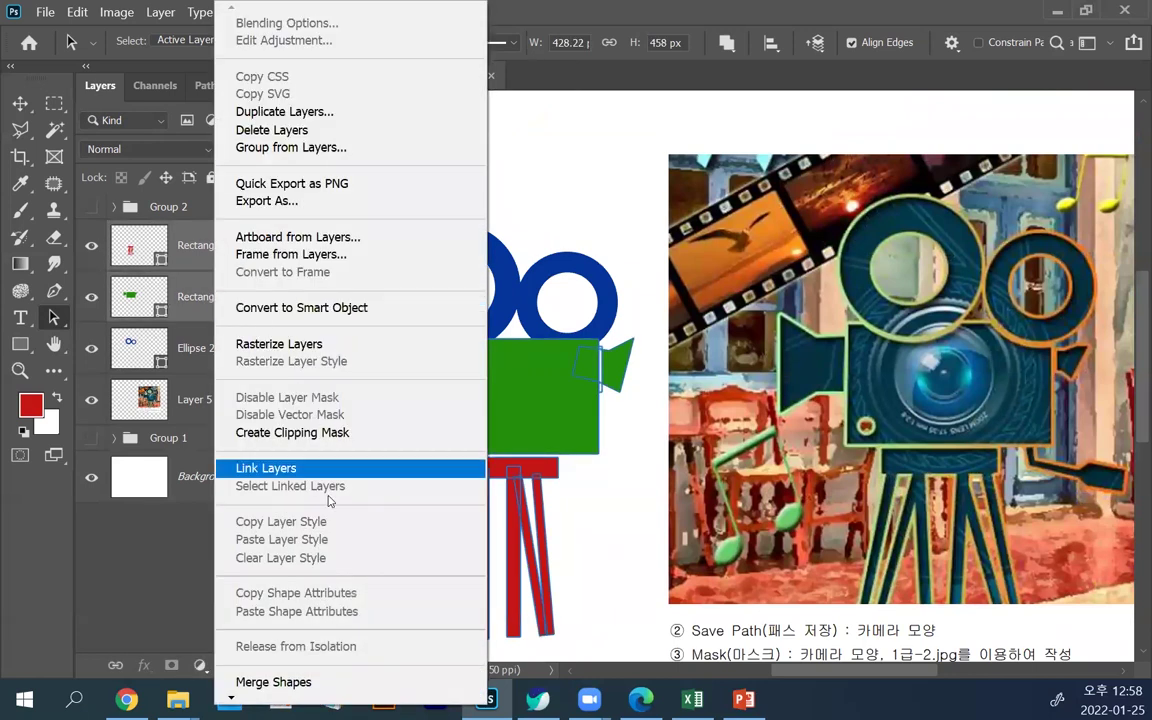
left_click(250, 681)
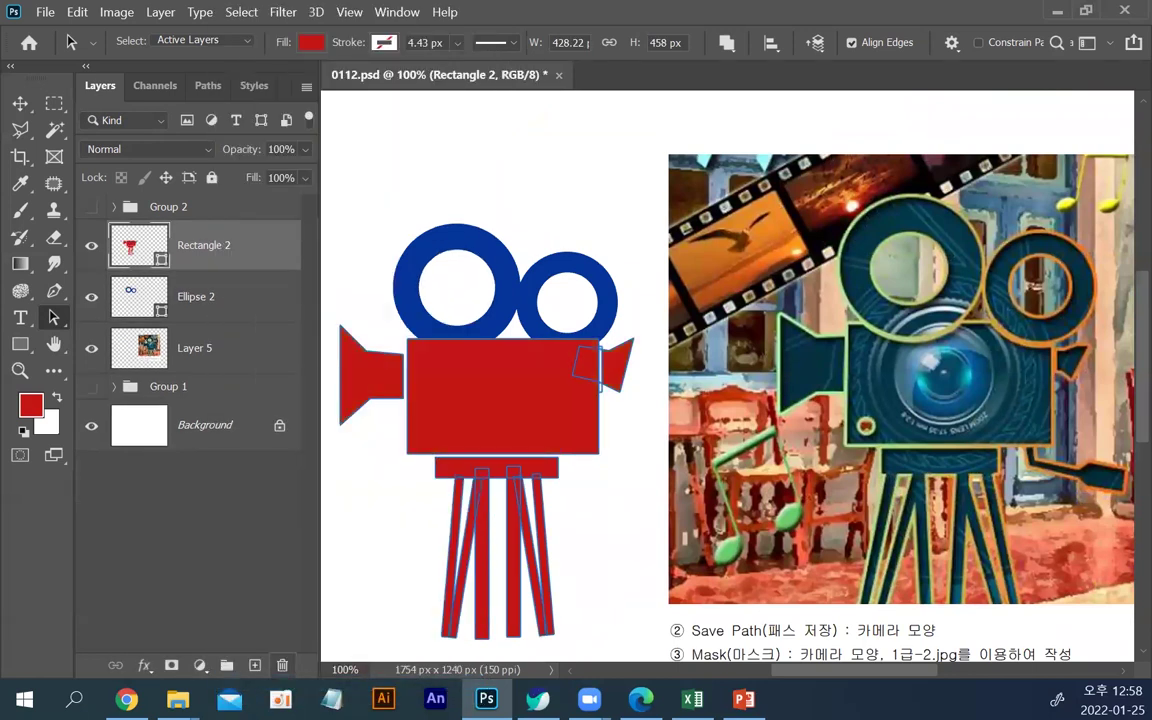
left_click(213, 425)
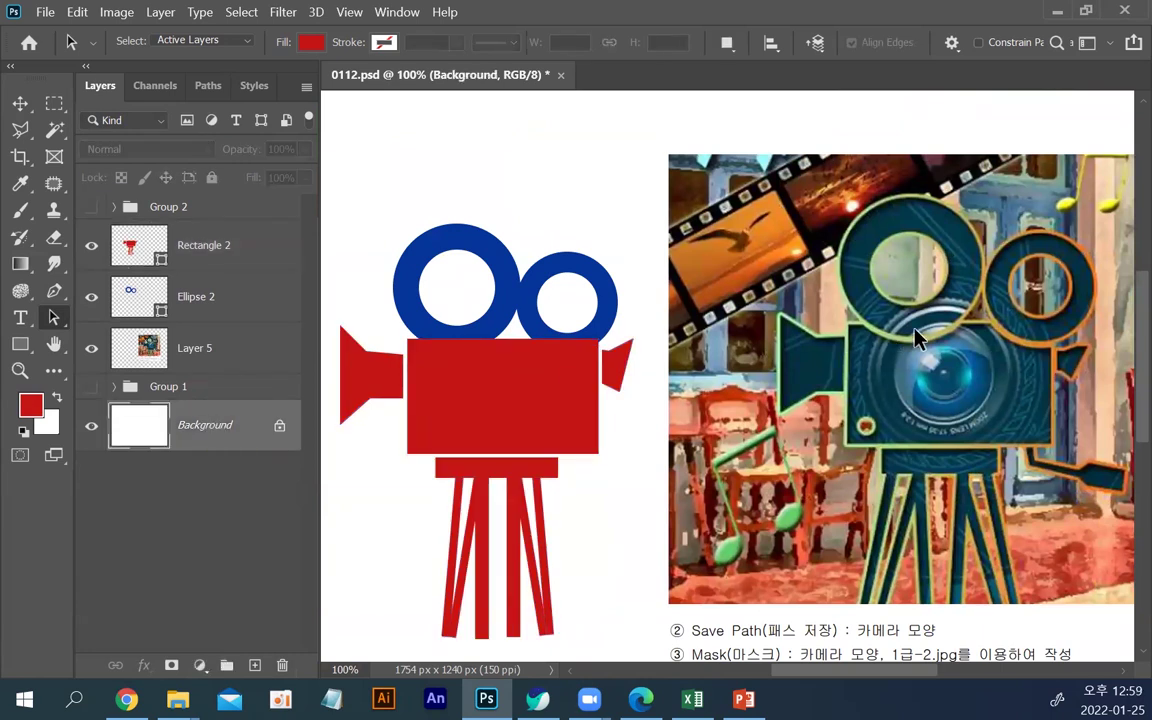
Merge the blue reels layer into the red body and tripod shape layer, and deselect it.
left_click(193, 240)
left_click(228, 304, "shift")
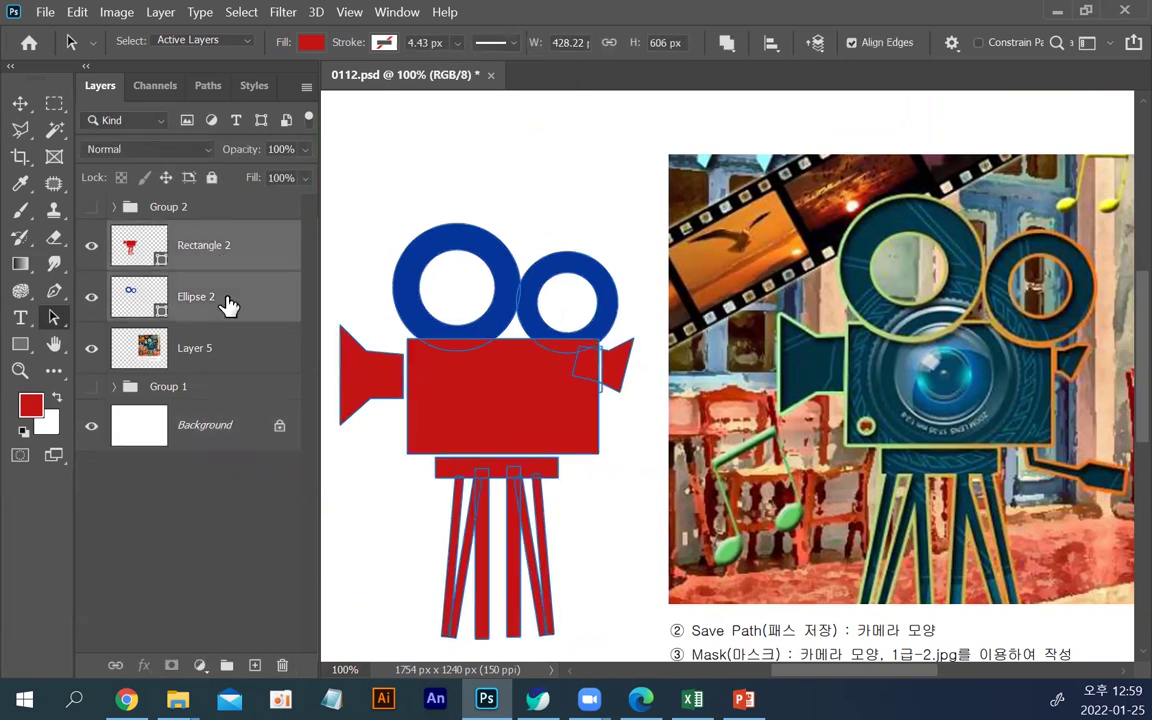
right_click(231, 302)
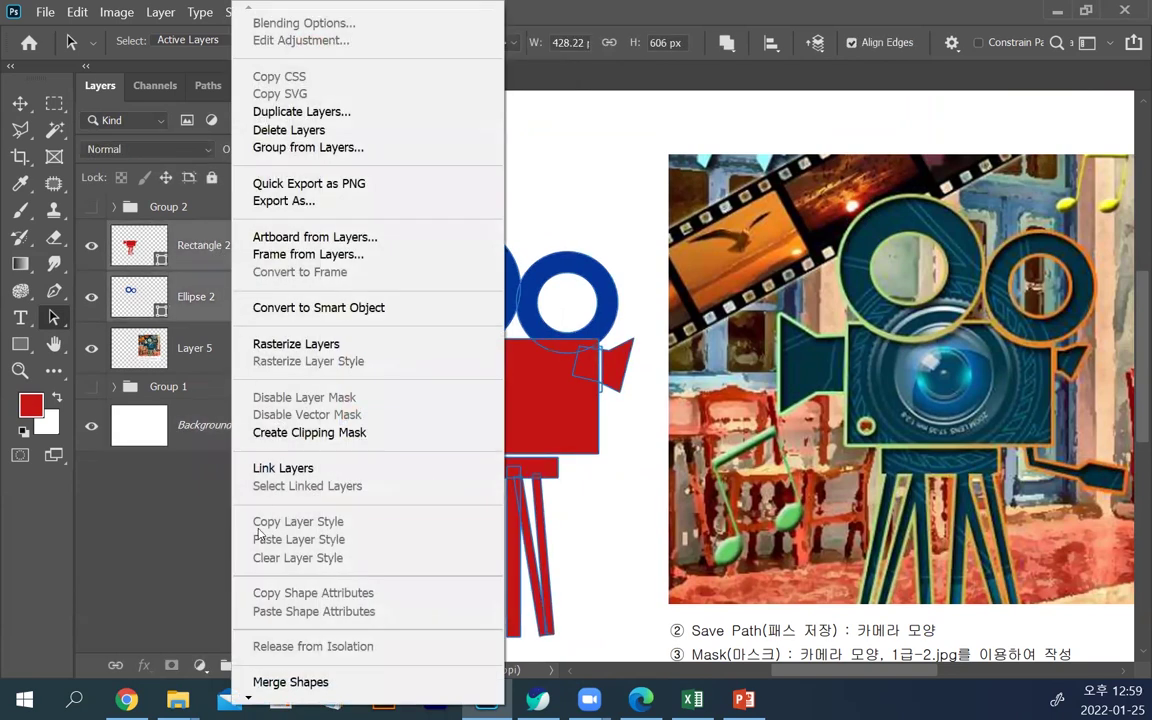
left_click(290, 681)
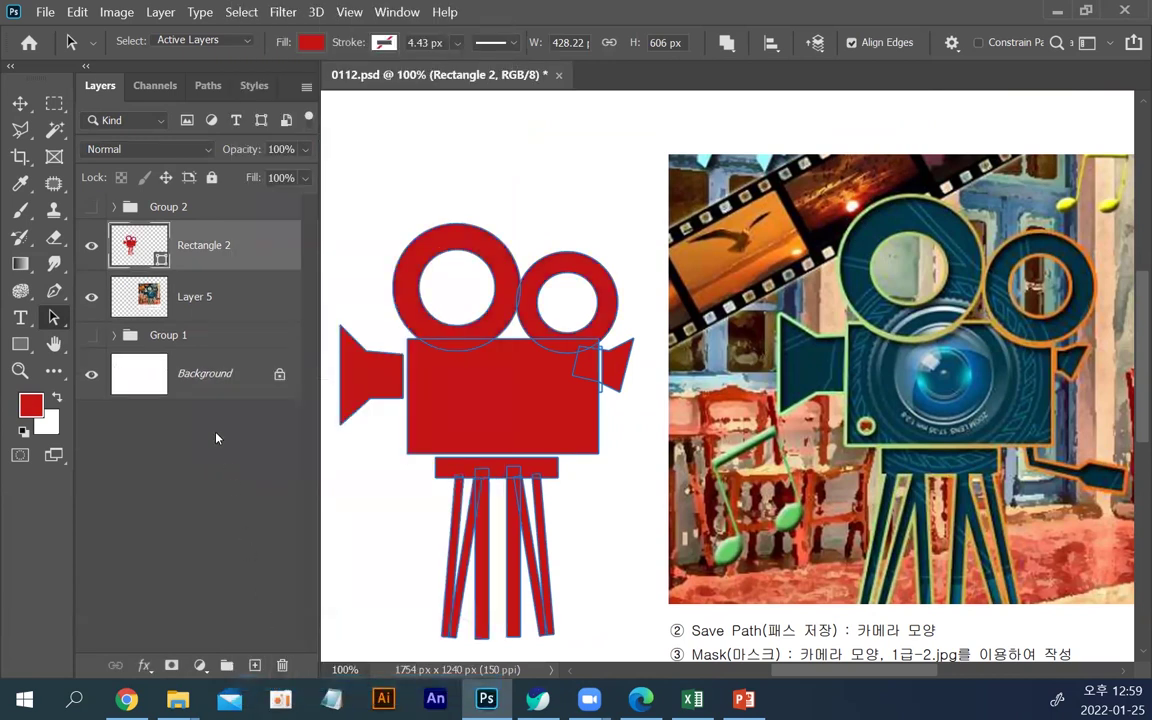
left_click(205, 389)
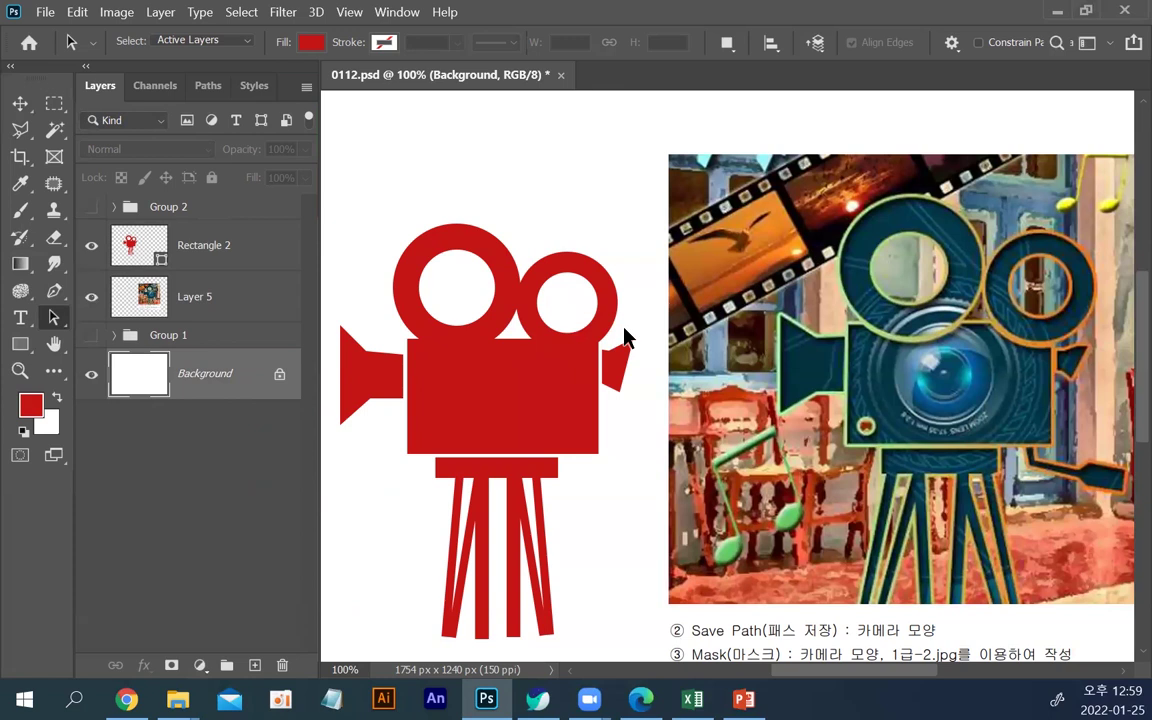
Move both reels together up from the camera body, leaving a wide gap above it.
left_click_drag(643, 312, 395, 226)
left_click(148, 240)
left_click_drag(388, 220, 572, 180)
left_click(480, 283)
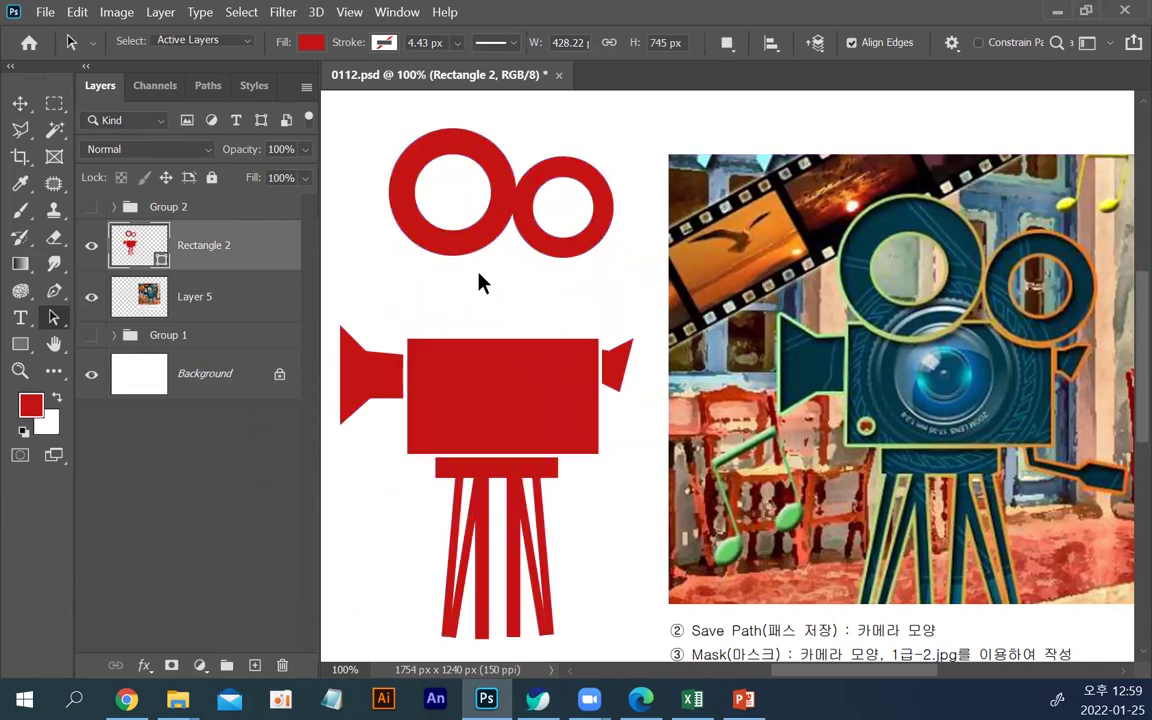
Duplicate the outer circles of both reels and place the two solid copies beside the tripod.
left_click(474, 257)
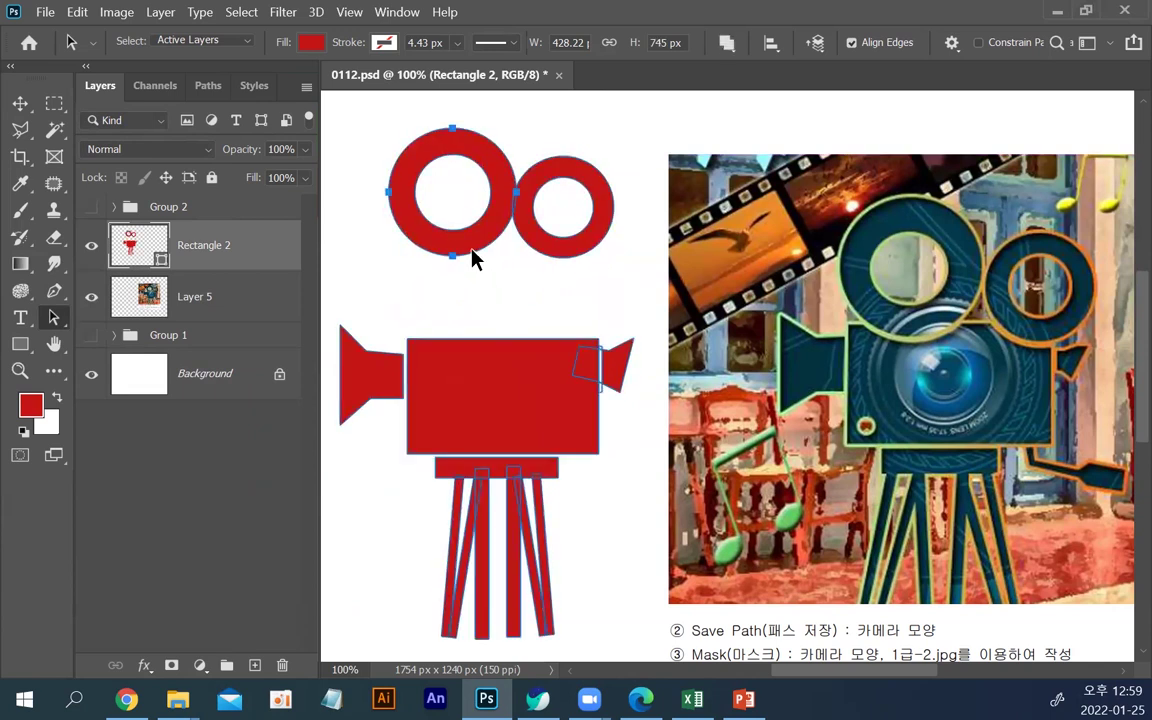
left_click(537, 258, "shift")
left_click(481, 253)
left_click(479, 248)
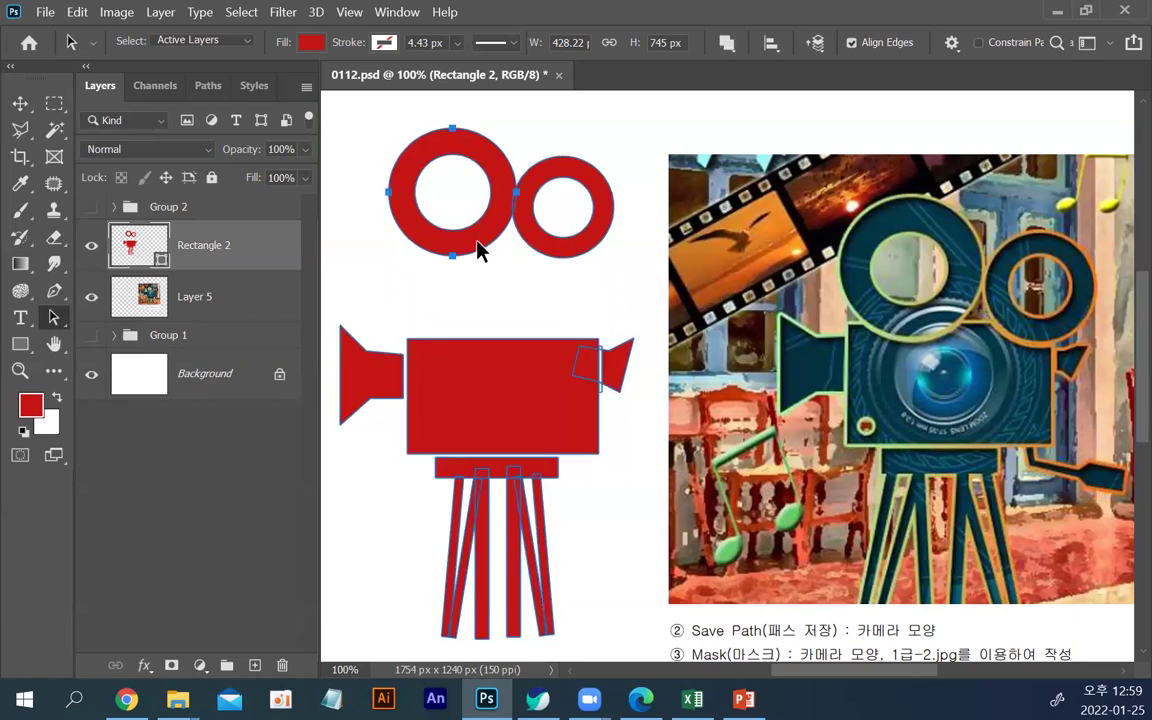
left_click(548, 249, "shift")
left_click_drag(550, 252, 765, 590)
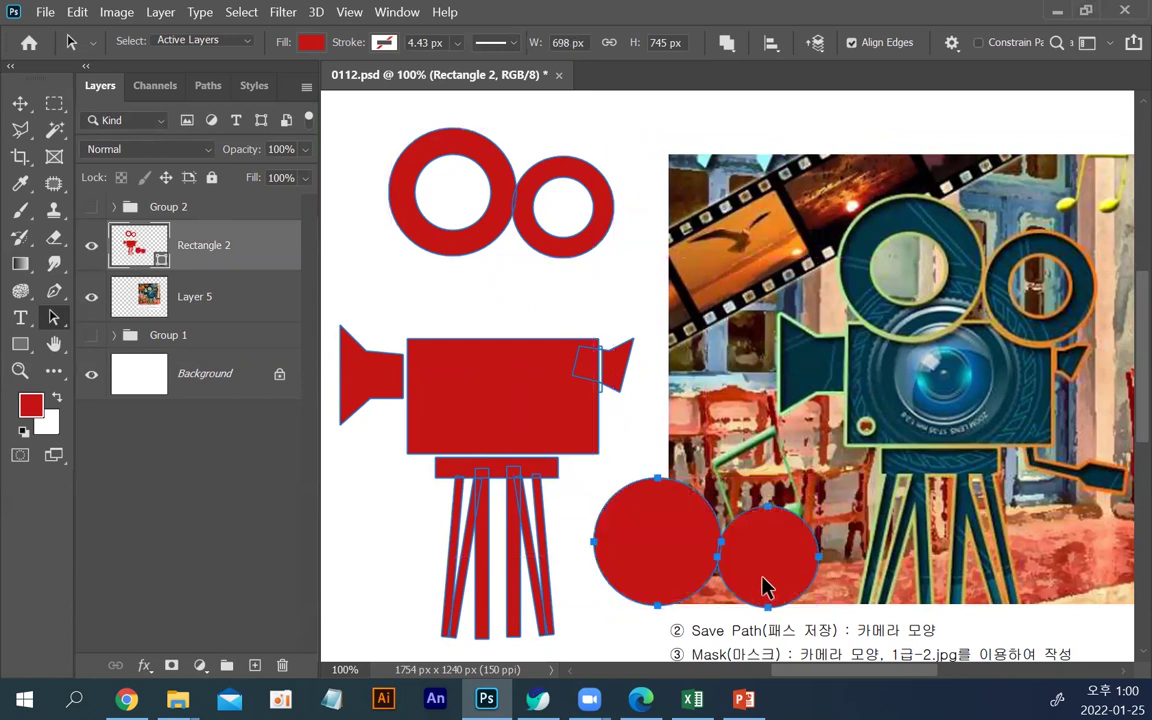
Move the two solid circle copies directly below the reels so they overlap the camera body's upper edge.
left_click(90, 247)
left_click(90, 248)
left_click(90, 248)
left_click(90, 248)
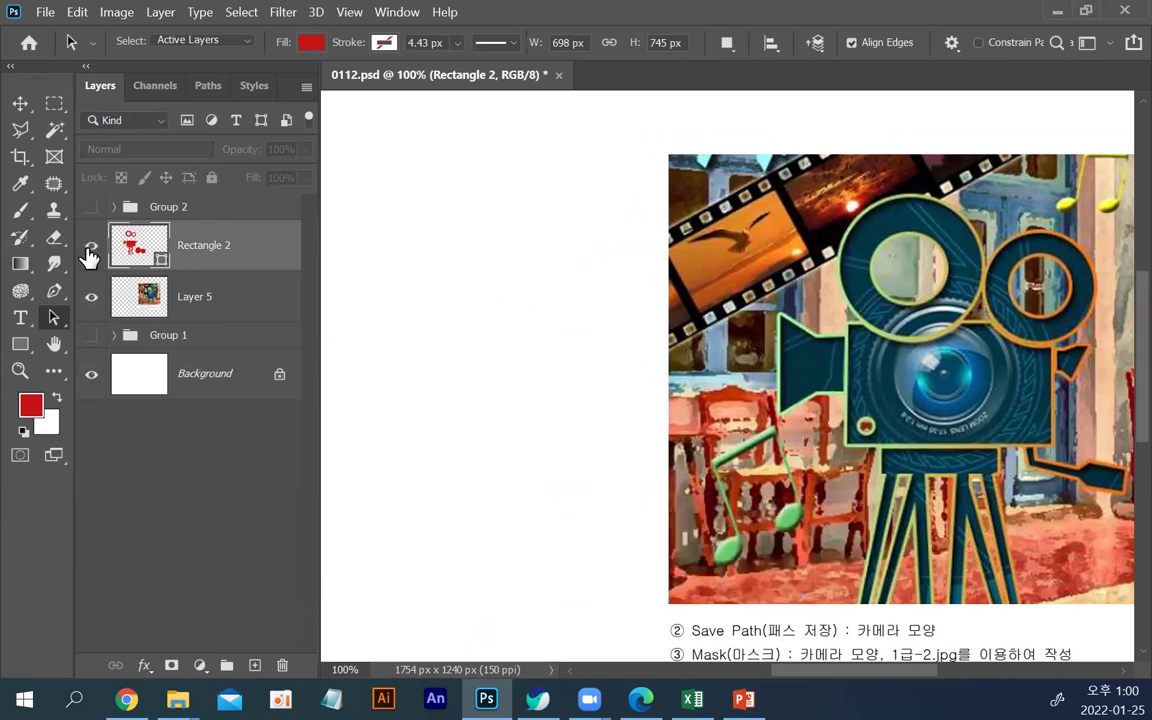
left_click_drag(758, 512, 478, 292)
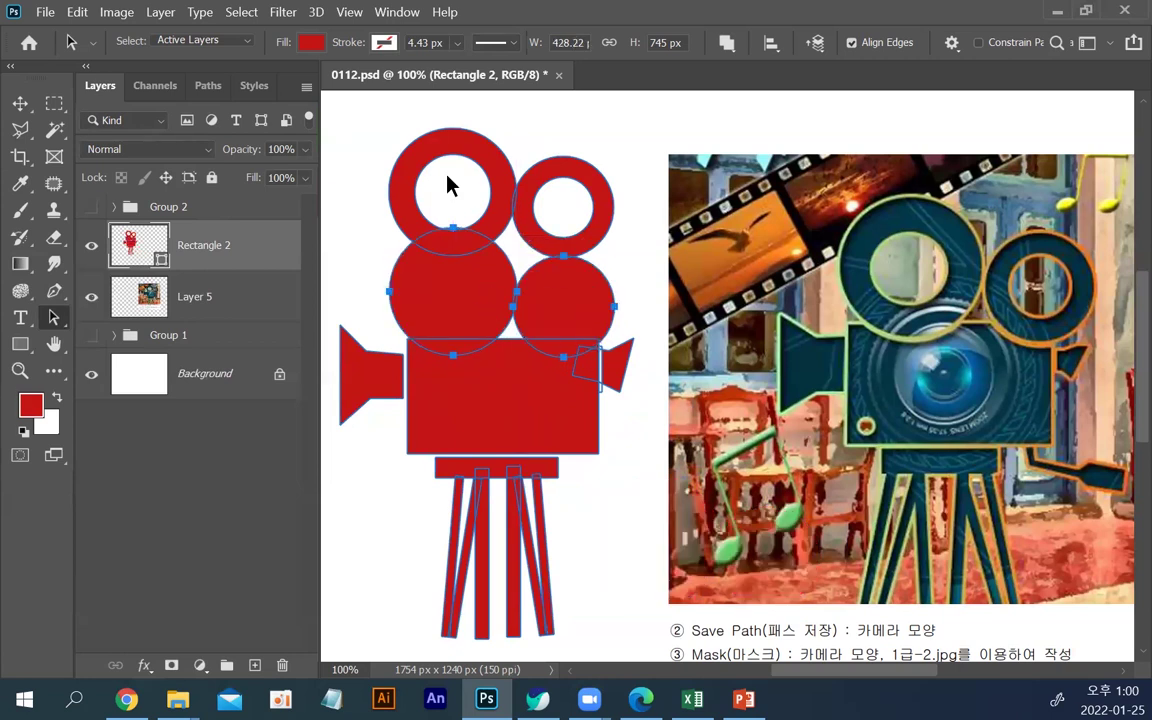
Subtract the two copied circles from the camera body's upper edge, and deselect the paths.
left_click(726, 45)
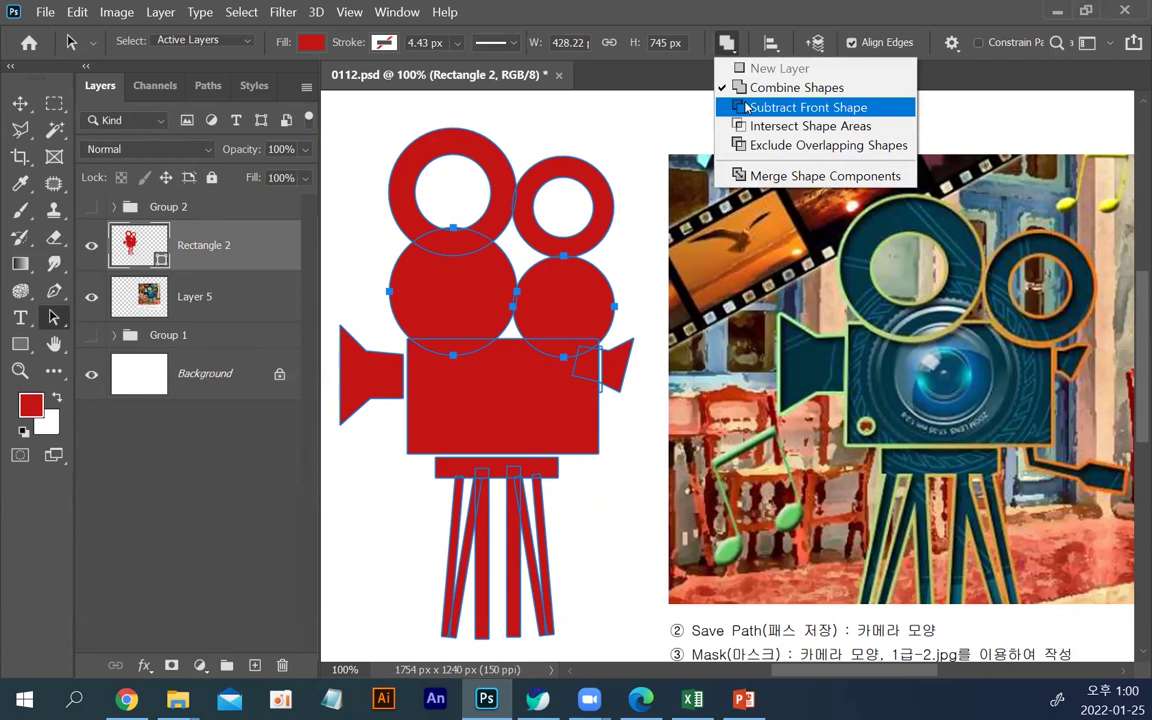
left_click(747, 106)
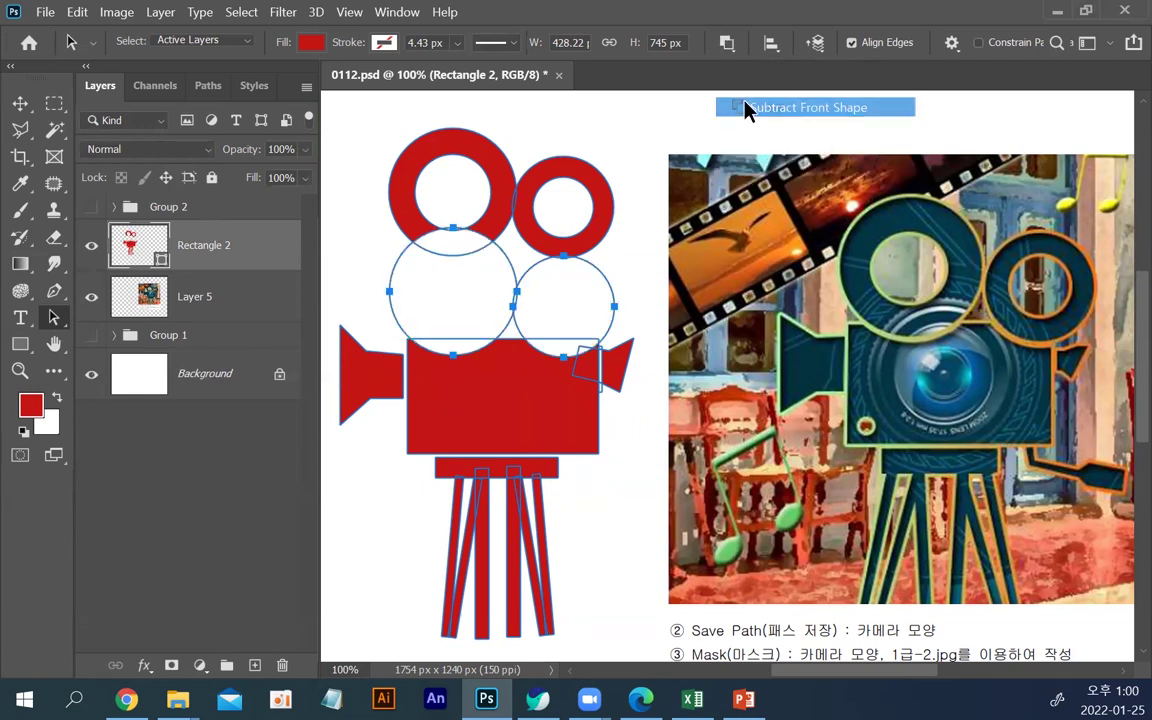
left_click(648, 195)
Select the inner and outer circles of both reels above the camera body.
left_click_drag(644, 217, 458, 141)
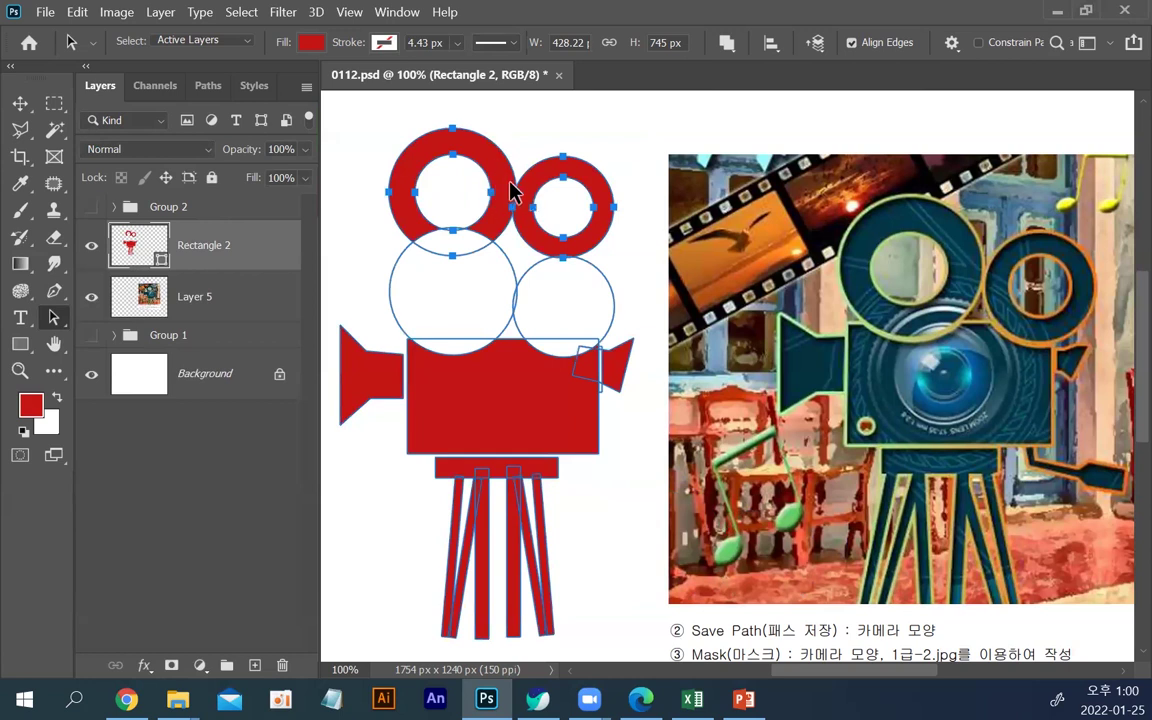
right_click(511, 188)
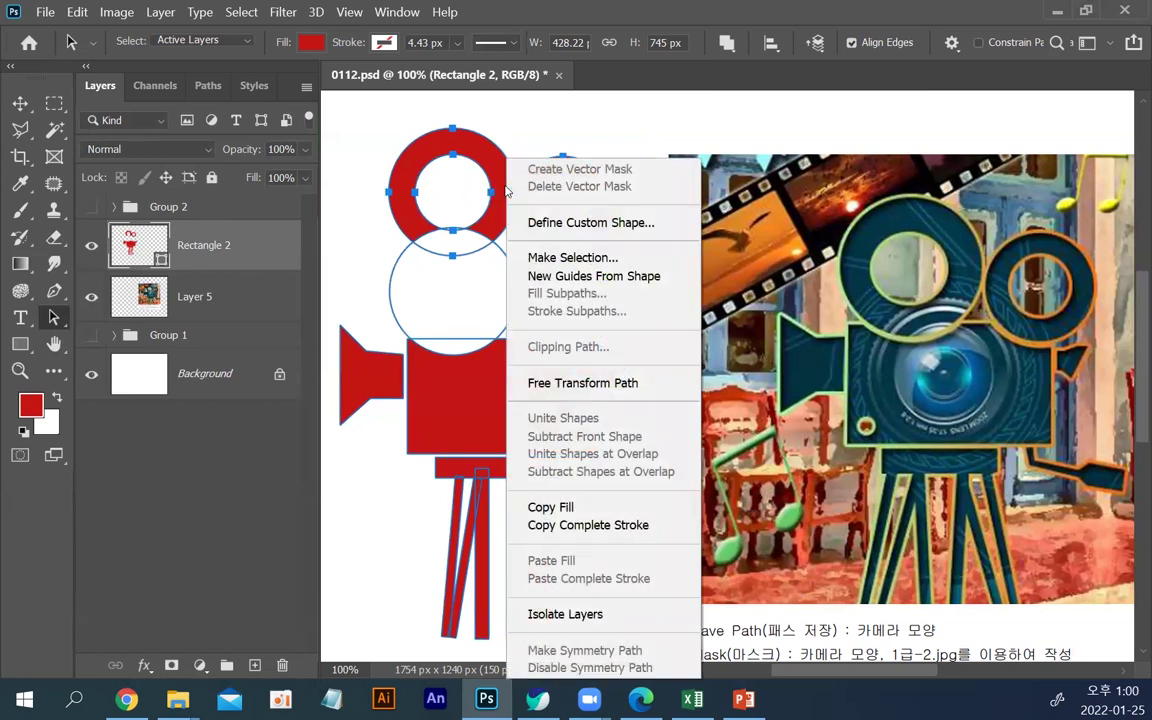
key("Escape")
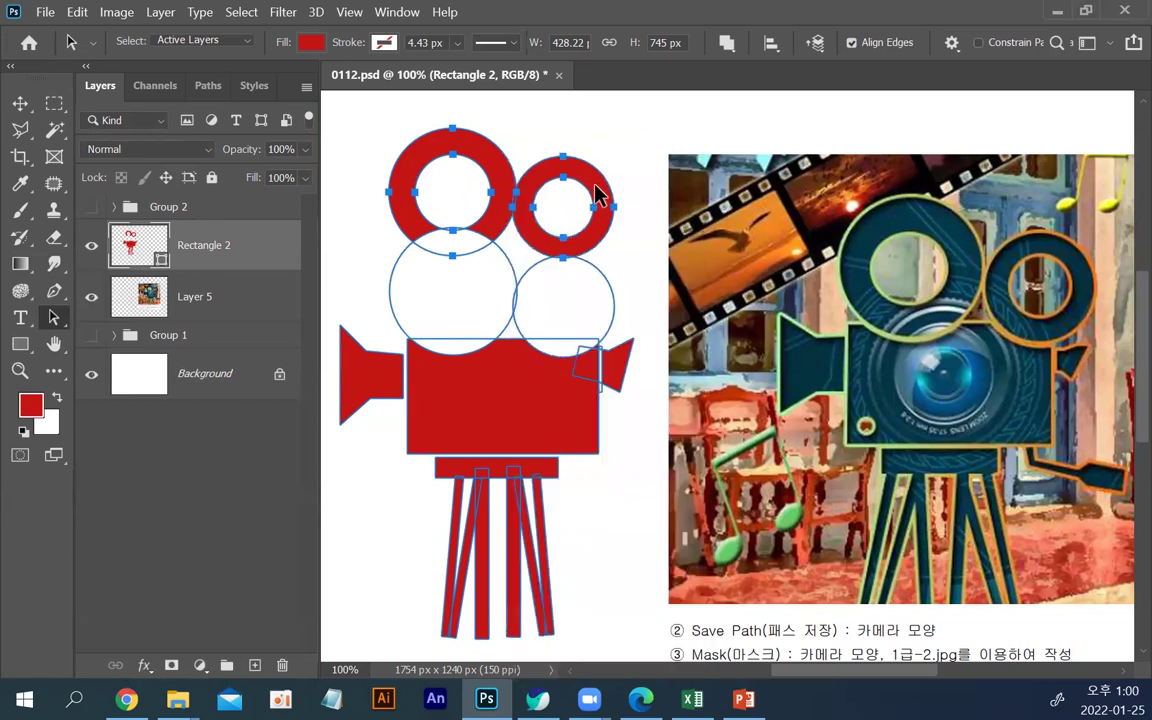
key("Delete")
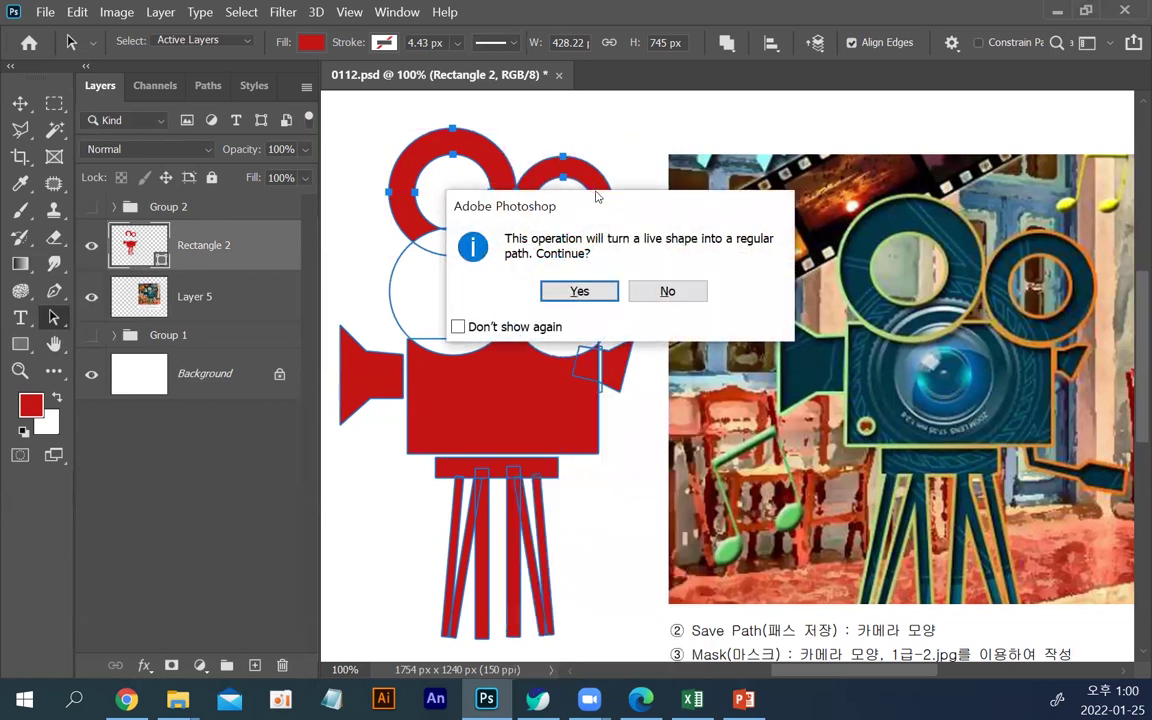
left_click(580, 290)
left_click(586, 299)
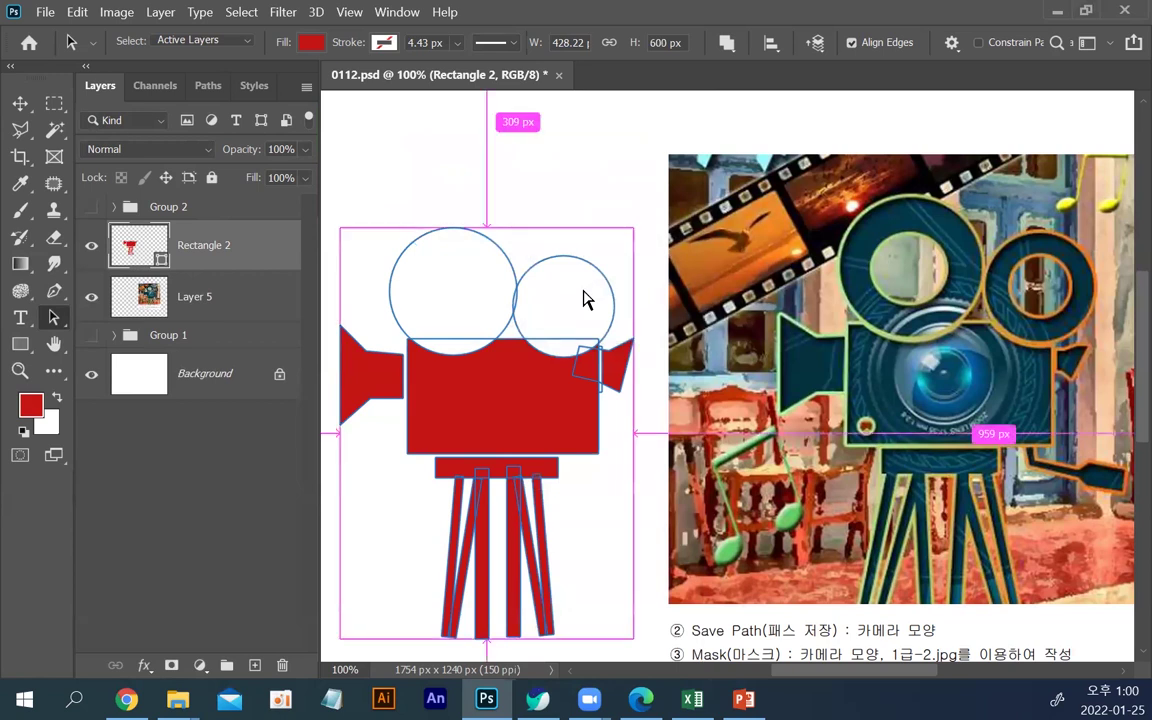
key("ctrl+z")
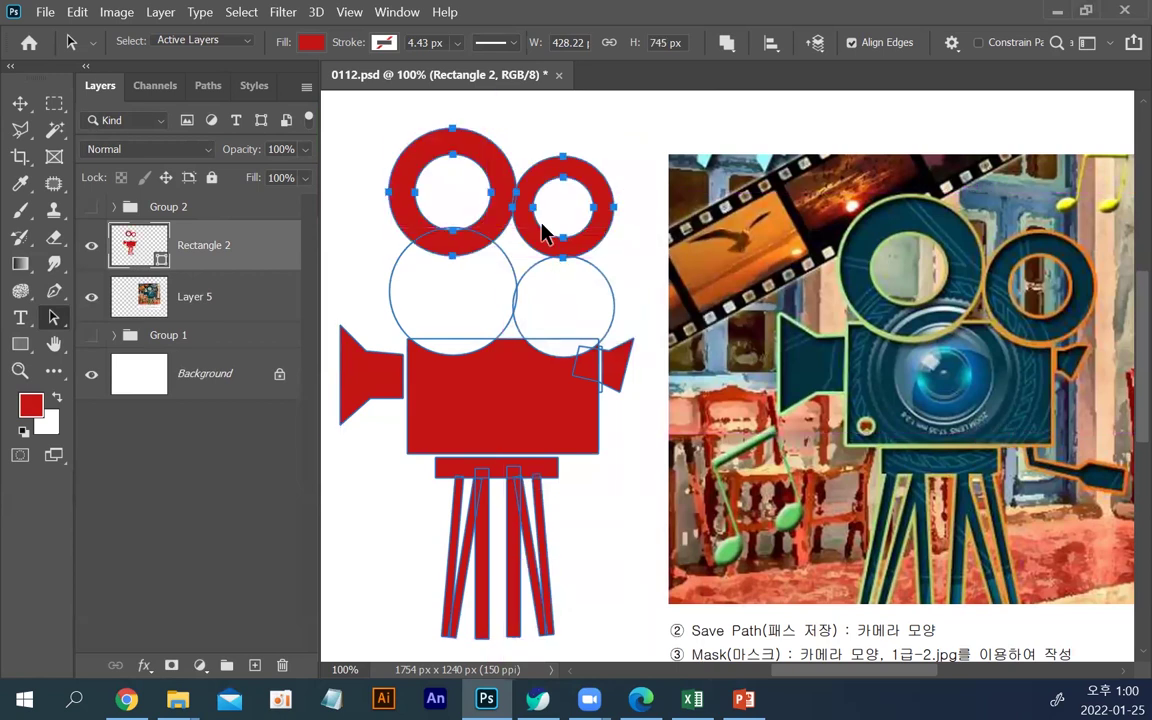
Move both reels down into the curved cut-outs of the camera body, leaving a thin gap beneath them.
left_click_drag(545, 237, 543, 326)
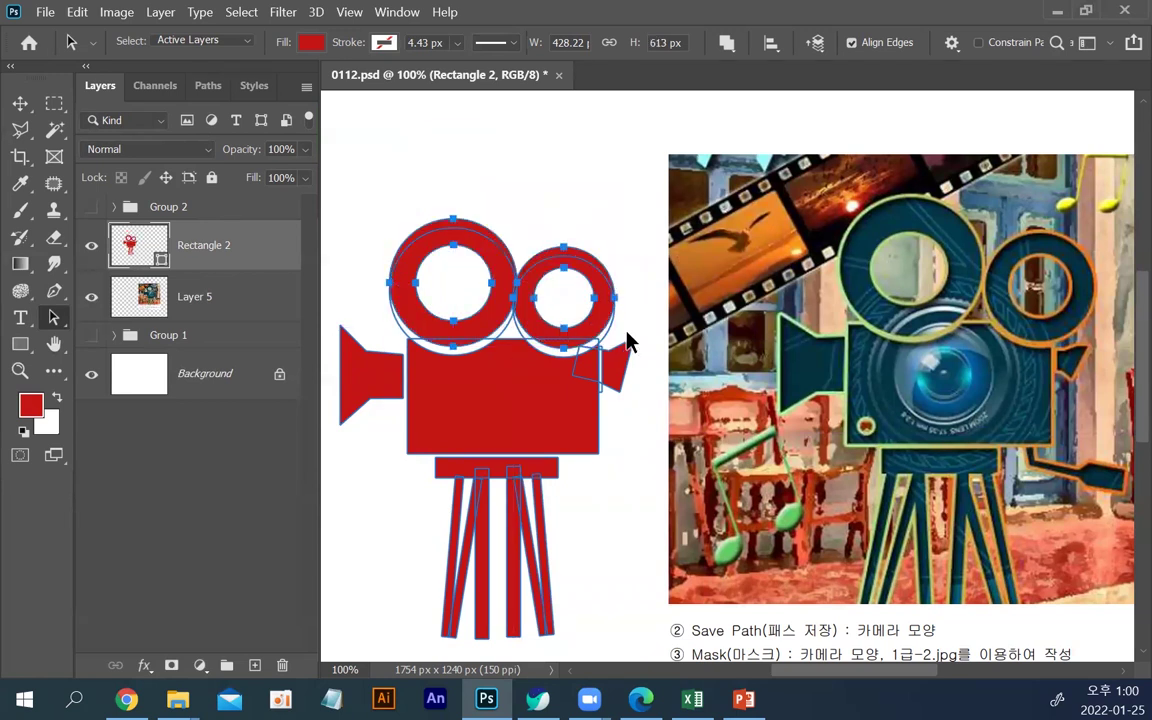
key("Down")
key("Down")
key("Down")
key("Down")
key("Down")
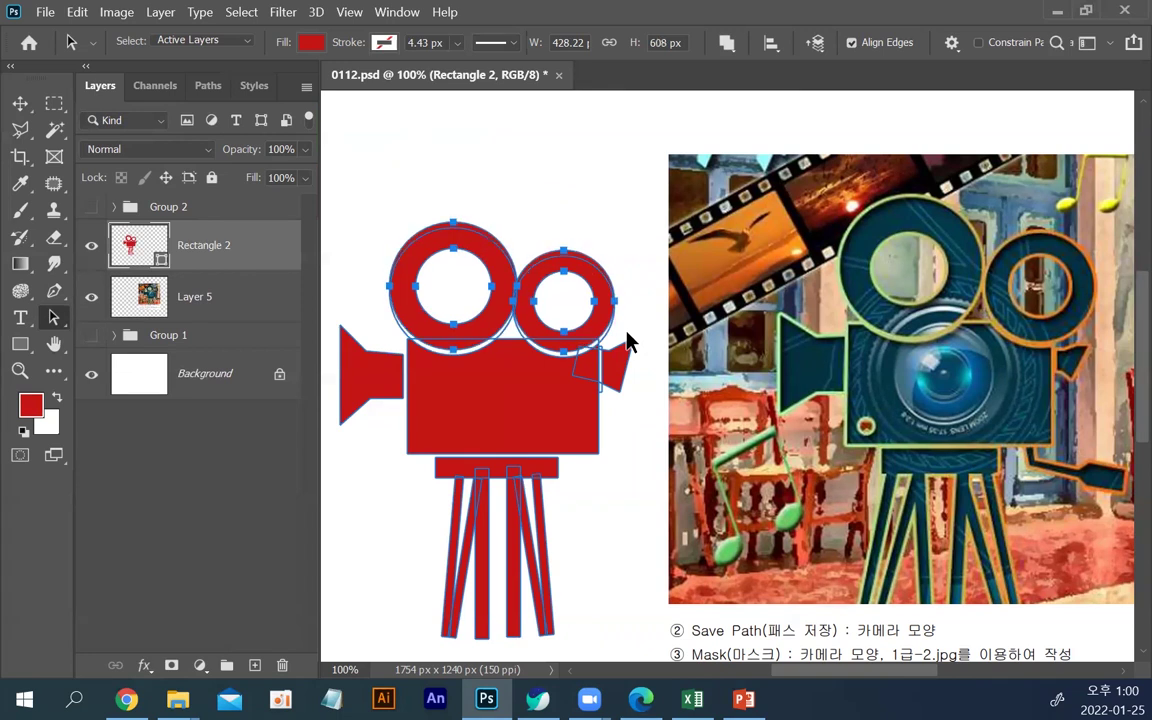
key("Down")
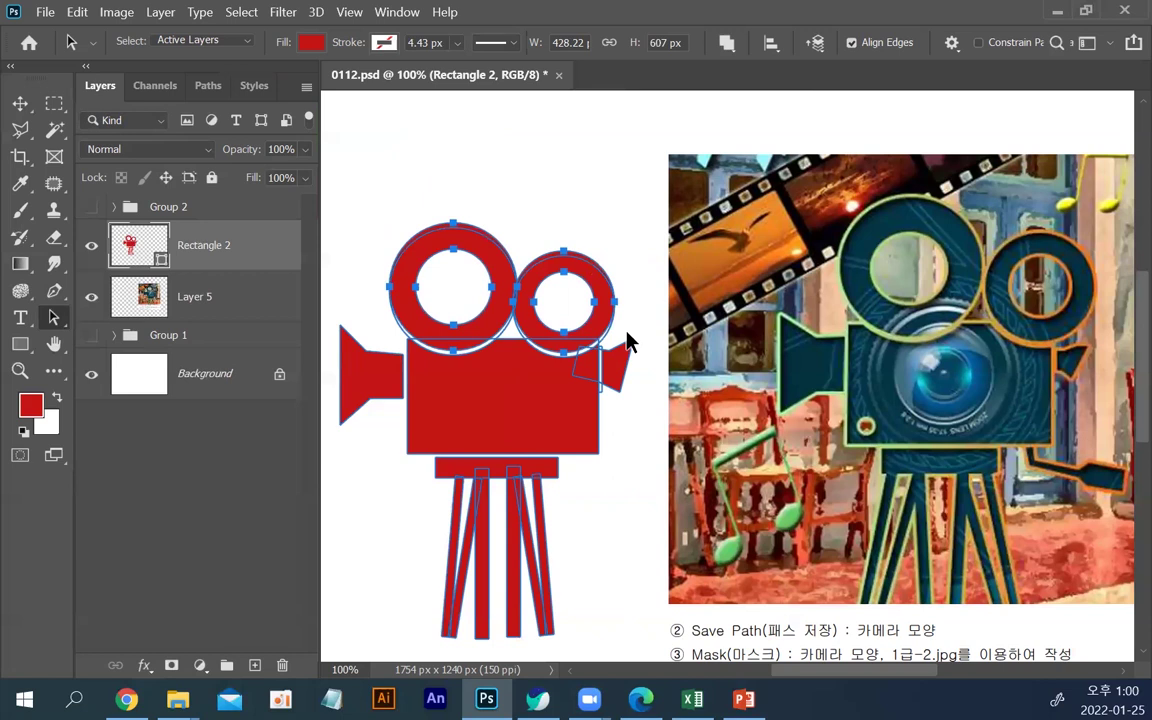
Hide and show the Background layer to check the camera silhouette's gaps, and reselect the Rectangle 2 layer.
left_click(238, 314)
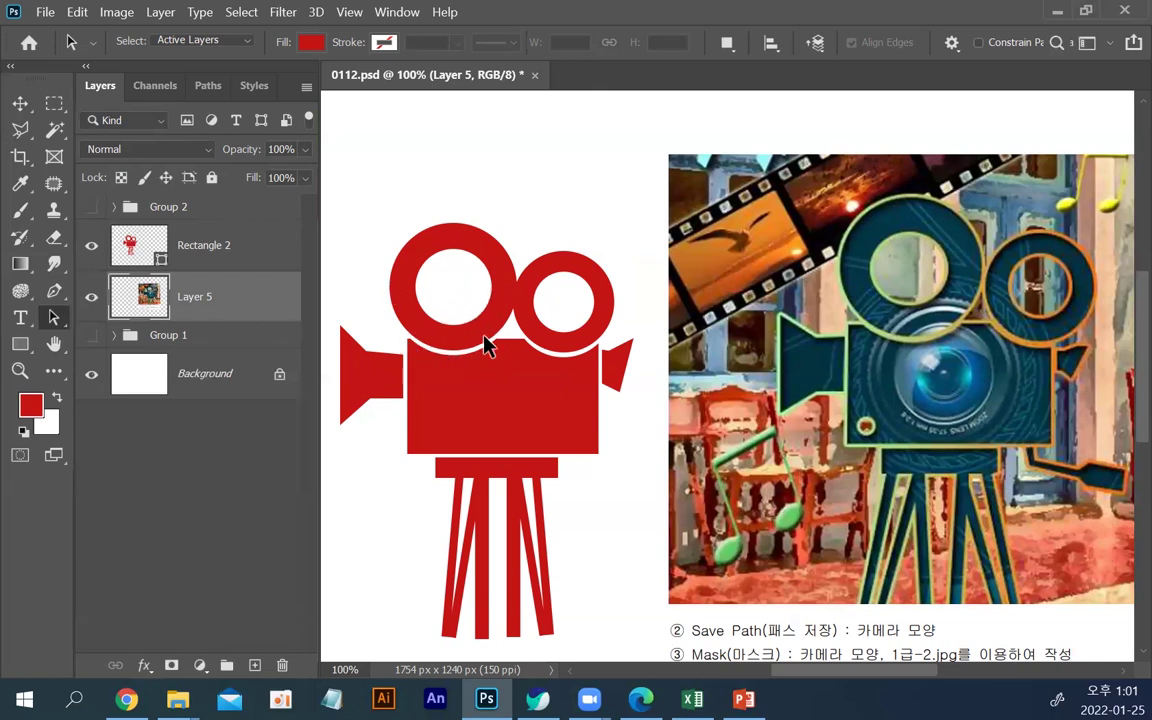
left_click(91, 375)
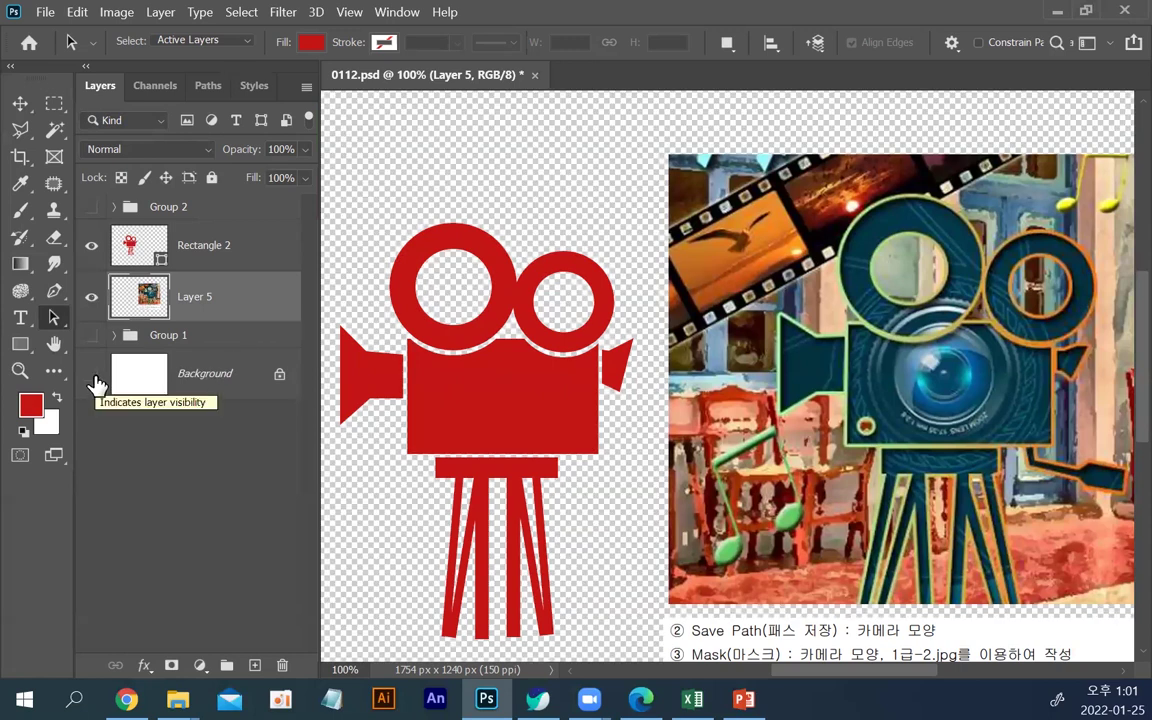
left_click(91, 378)
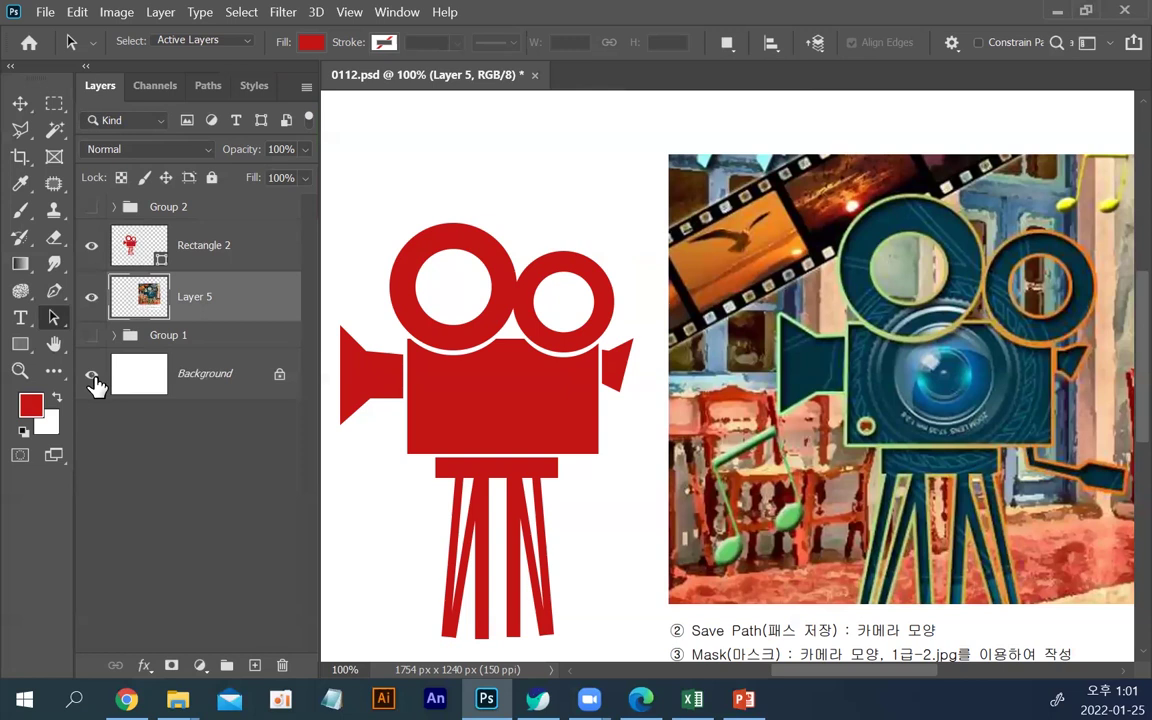
left_click(240, 252)
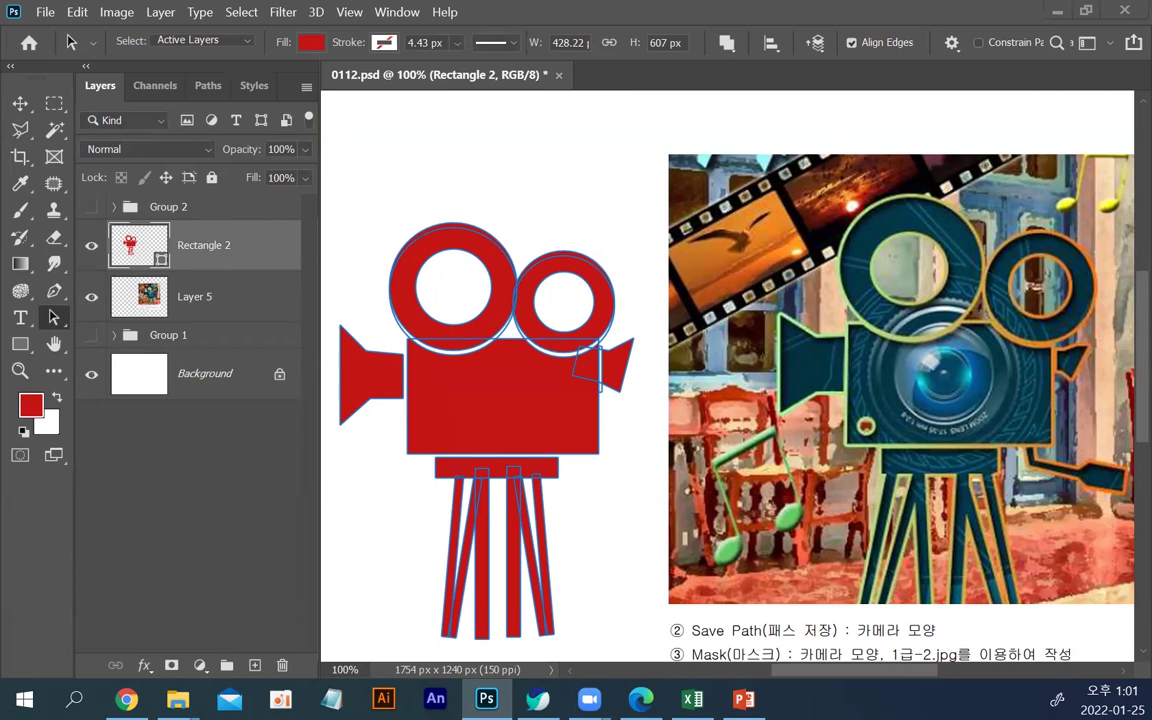
key("alt+Tab")
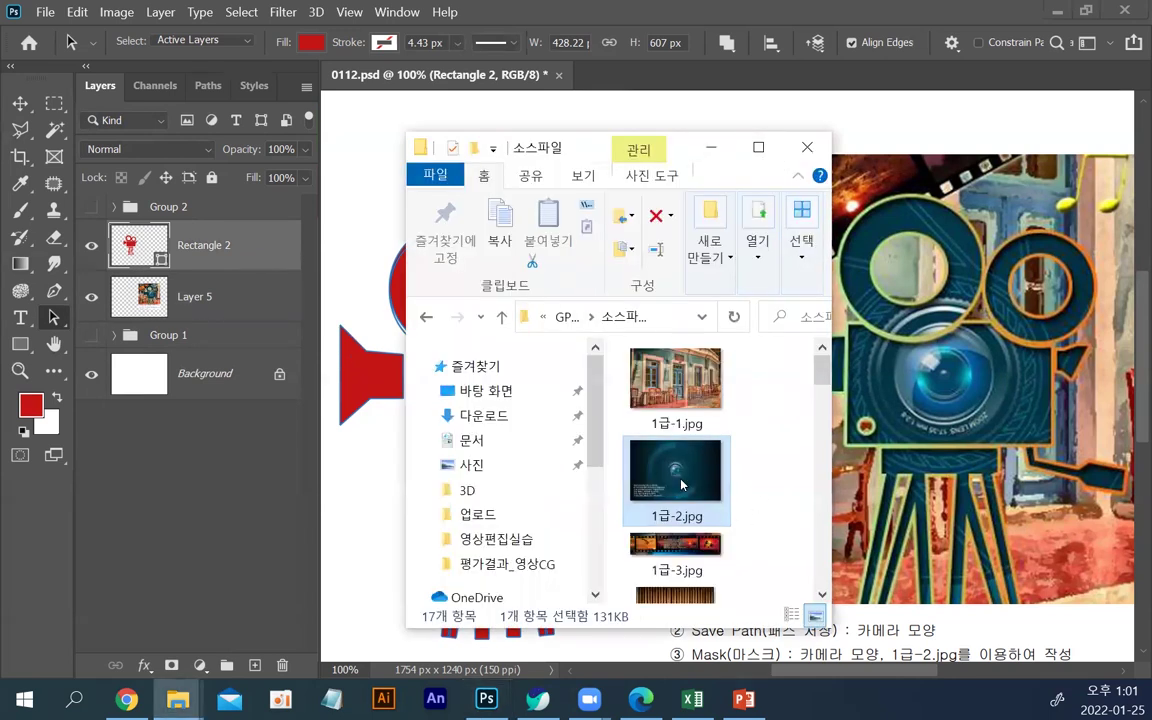
key("Return")
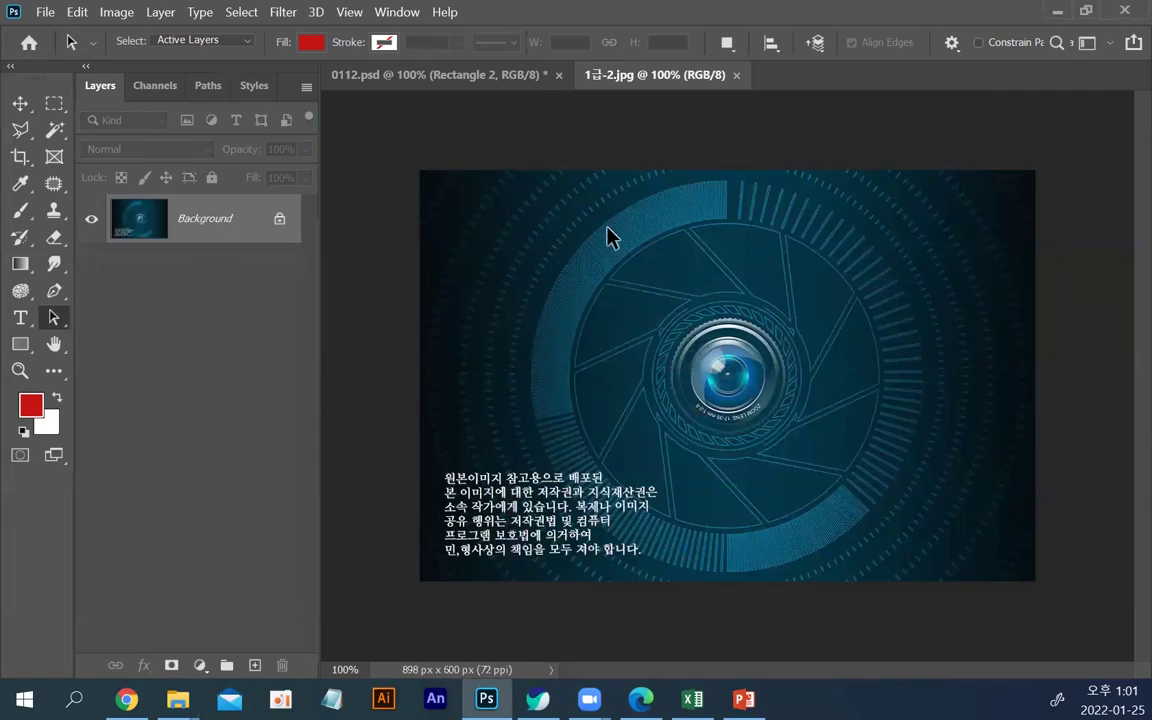
left_click(736, 75)
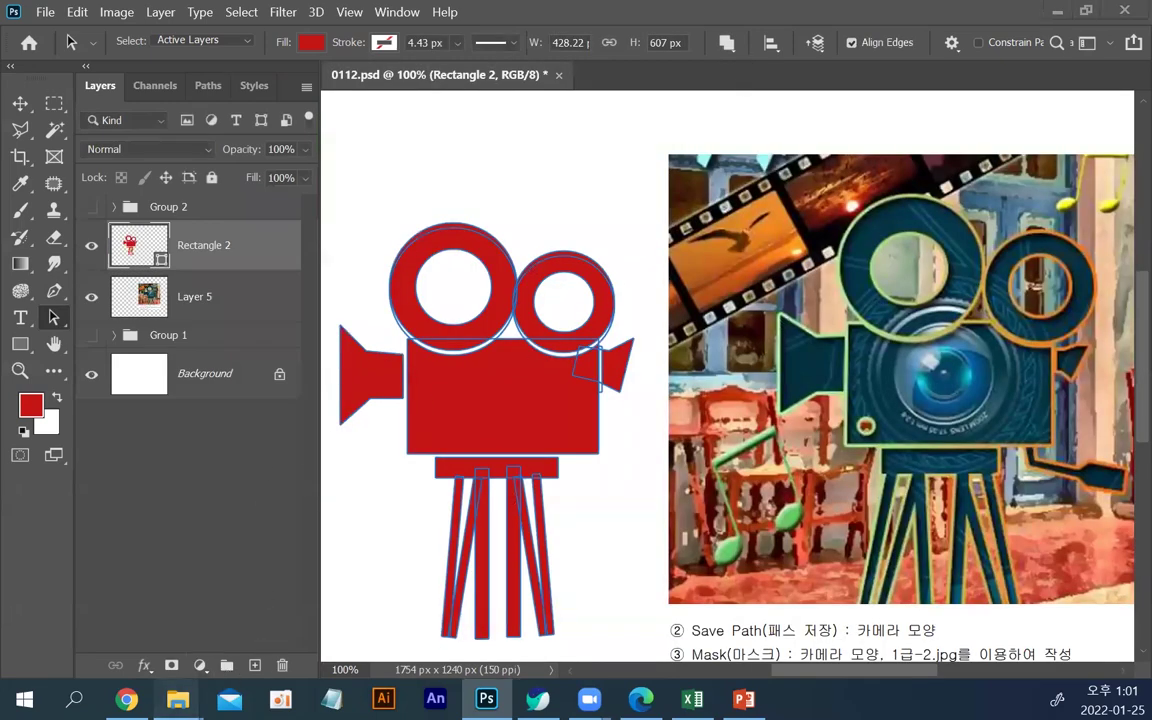
Place 1급-2.jpg from the 소스파일 folder above the Rectangle 2 layer, shifted slightly left over the camera.
mouse_move(178, 699)
left_click(490, 590)
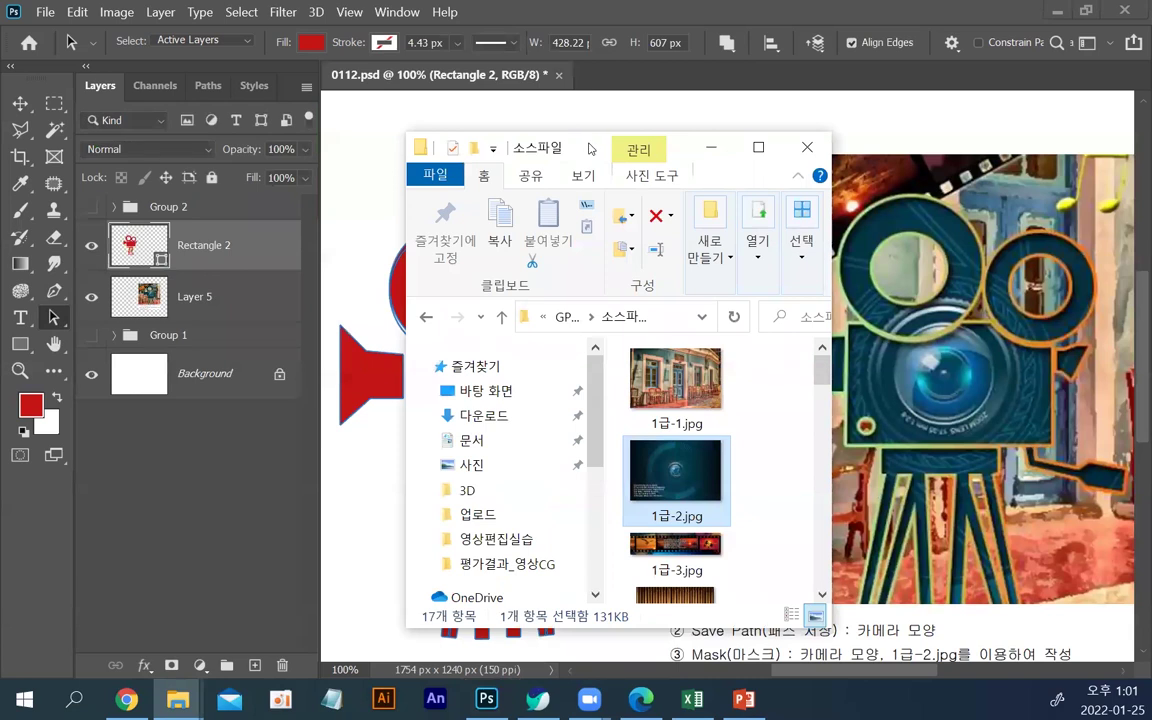
left_click_drag(588, 148, 725, 127)
left_click_drag(408, 243, 424, 270)
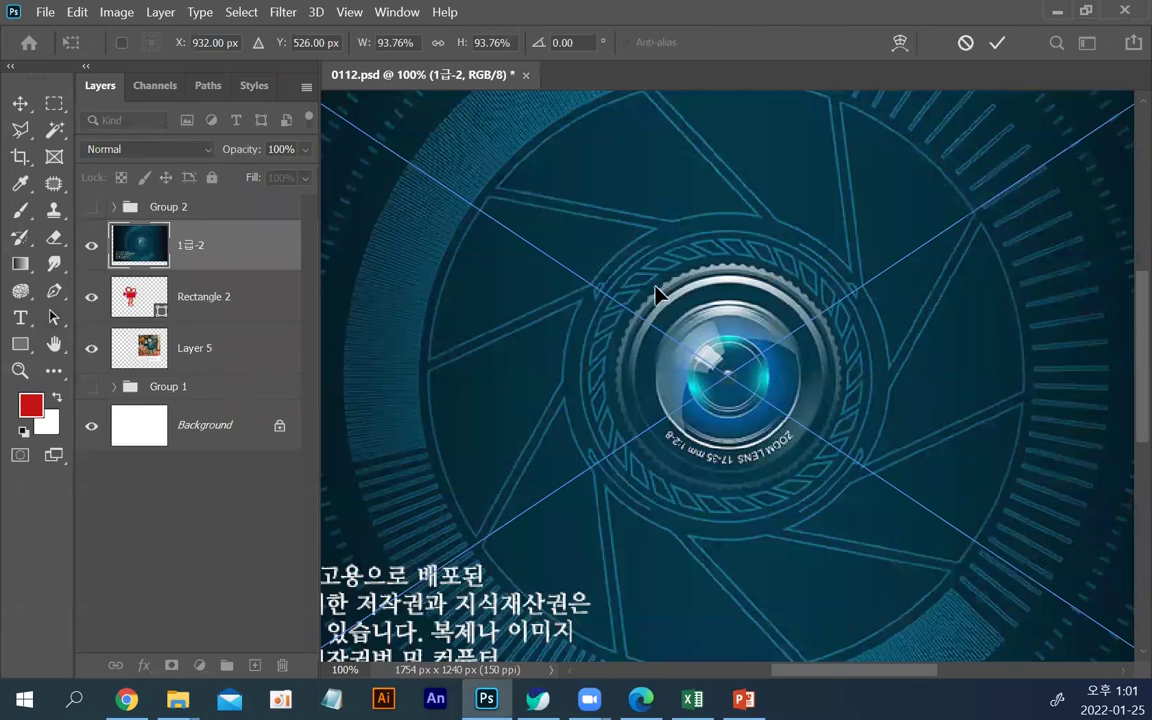
left_click_drag(655, 293, 642, 292)
key("Return")
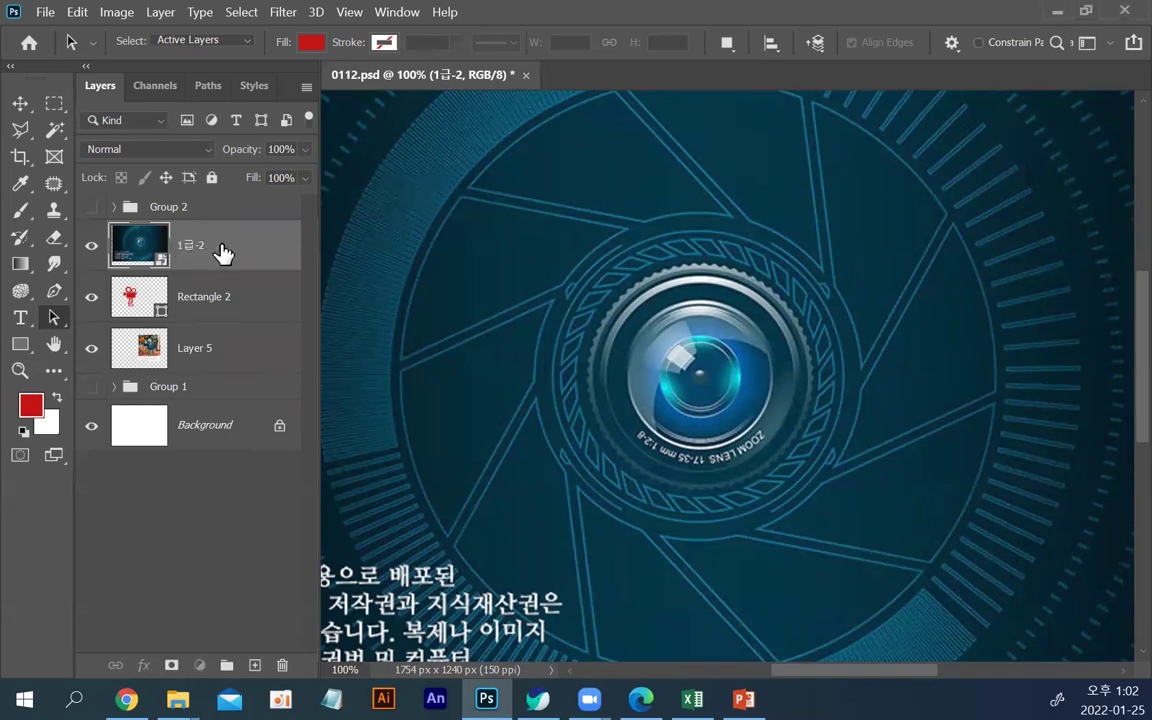
Clip the placed 1급-2 image to the Rectangle 2 camera shape with a clipping mask.
left_click(161, 13)
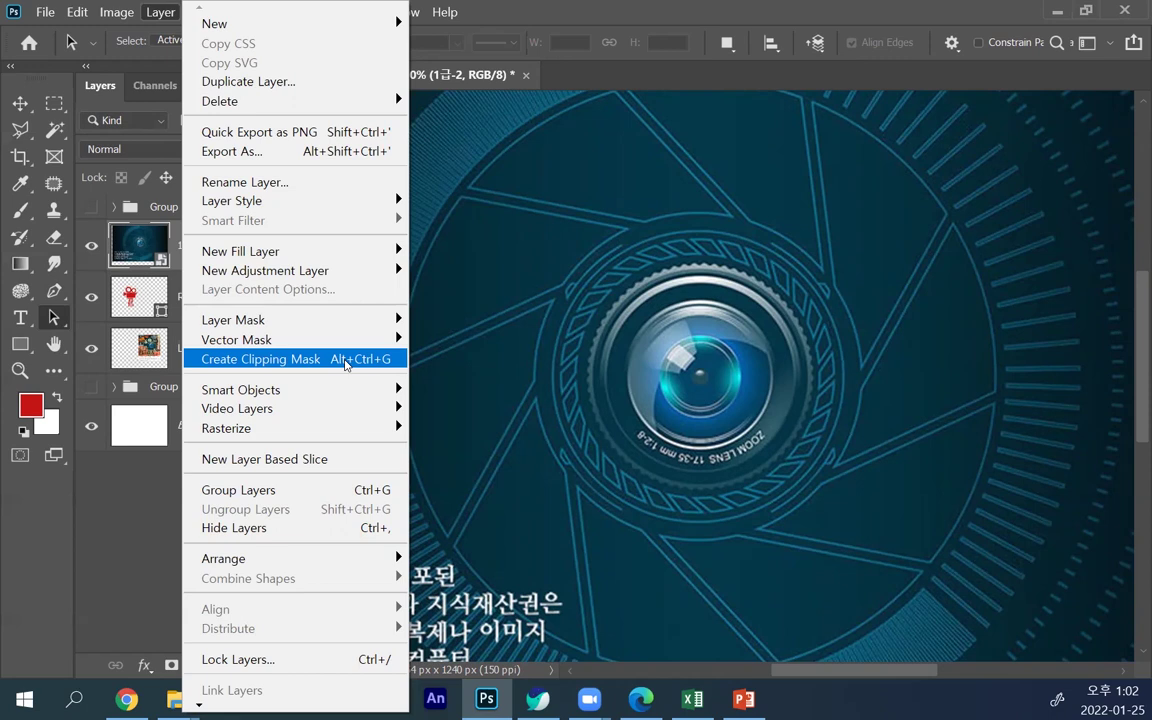
left_click(345, 364)
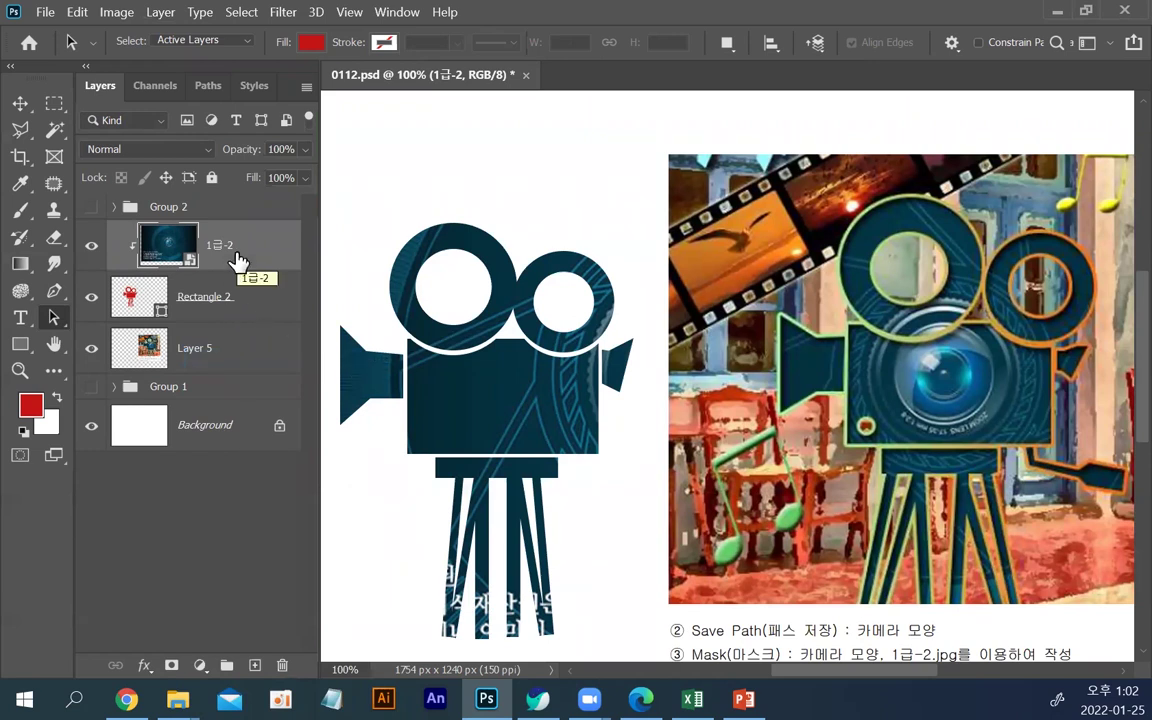
scroll(893, 328, "down", 1)
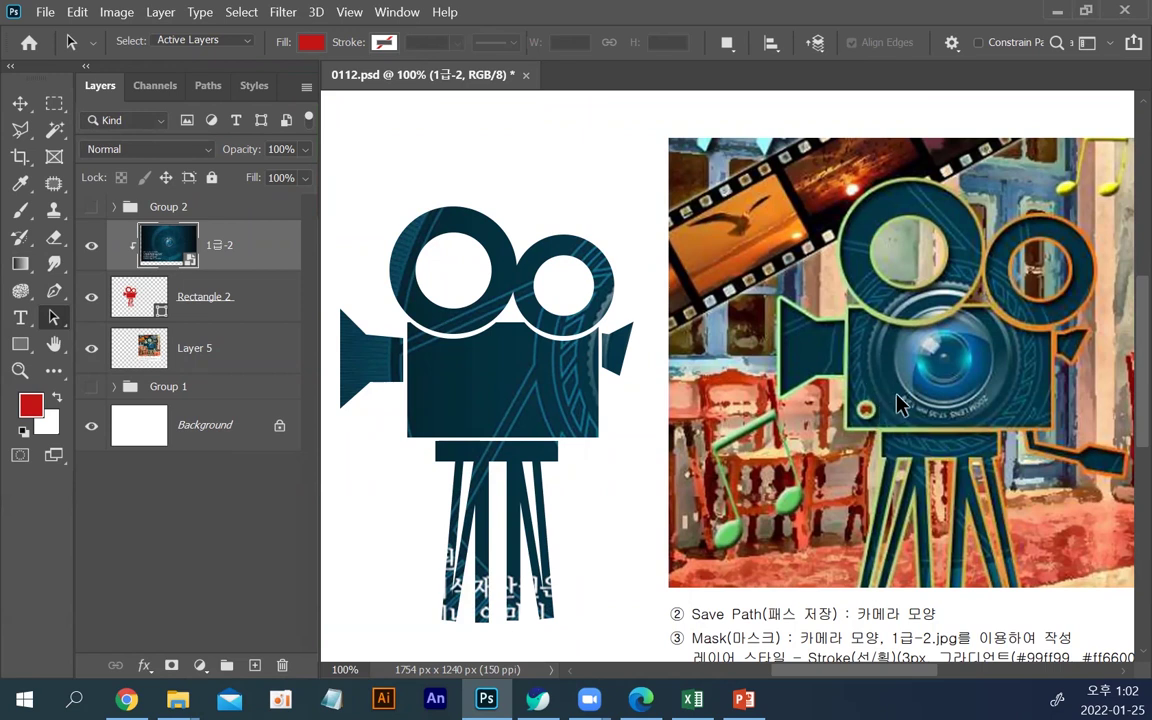
Add a small circle to the Rectangle 2 shape, just left of the camera body's lower-left corner, with the Ellipse tool.
left_click(147, 305)
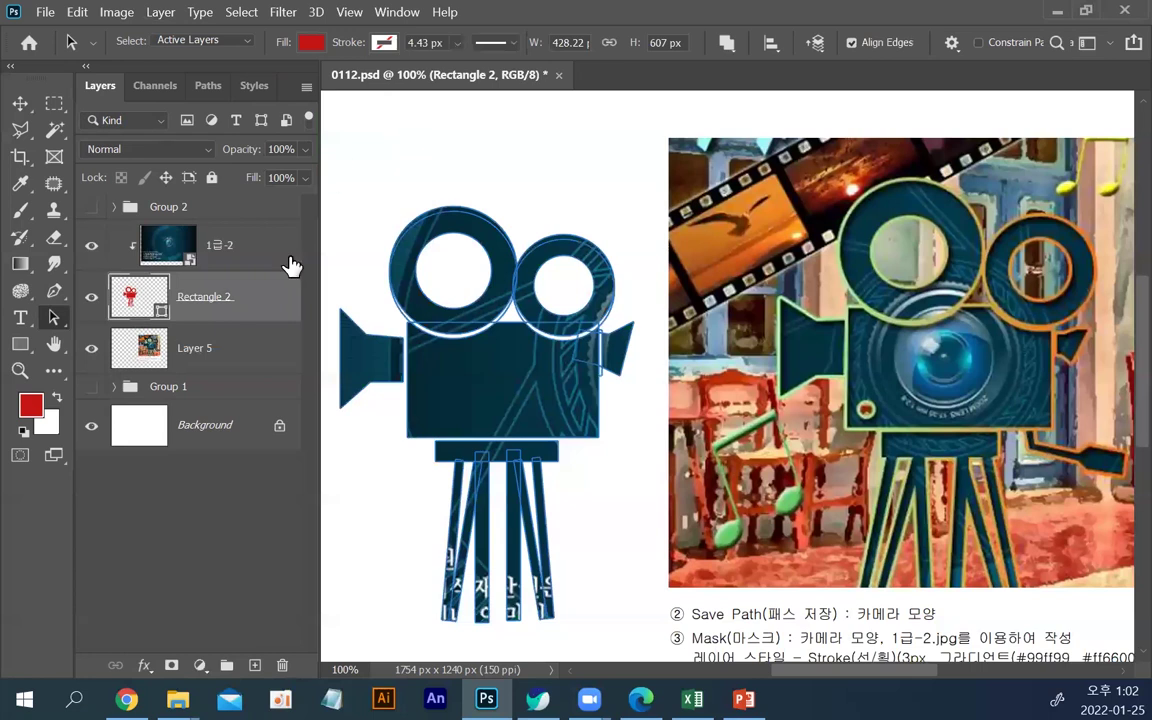
left_click(442, 386)
left_click(21, 352)
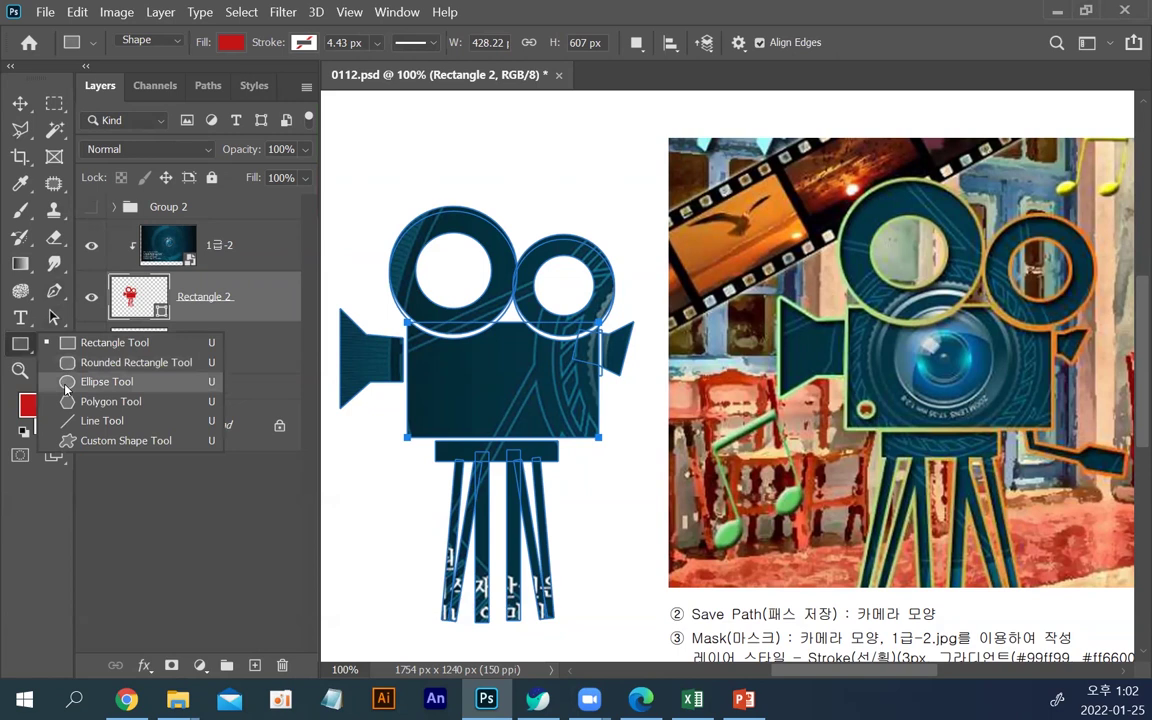
left_click(66, 386)
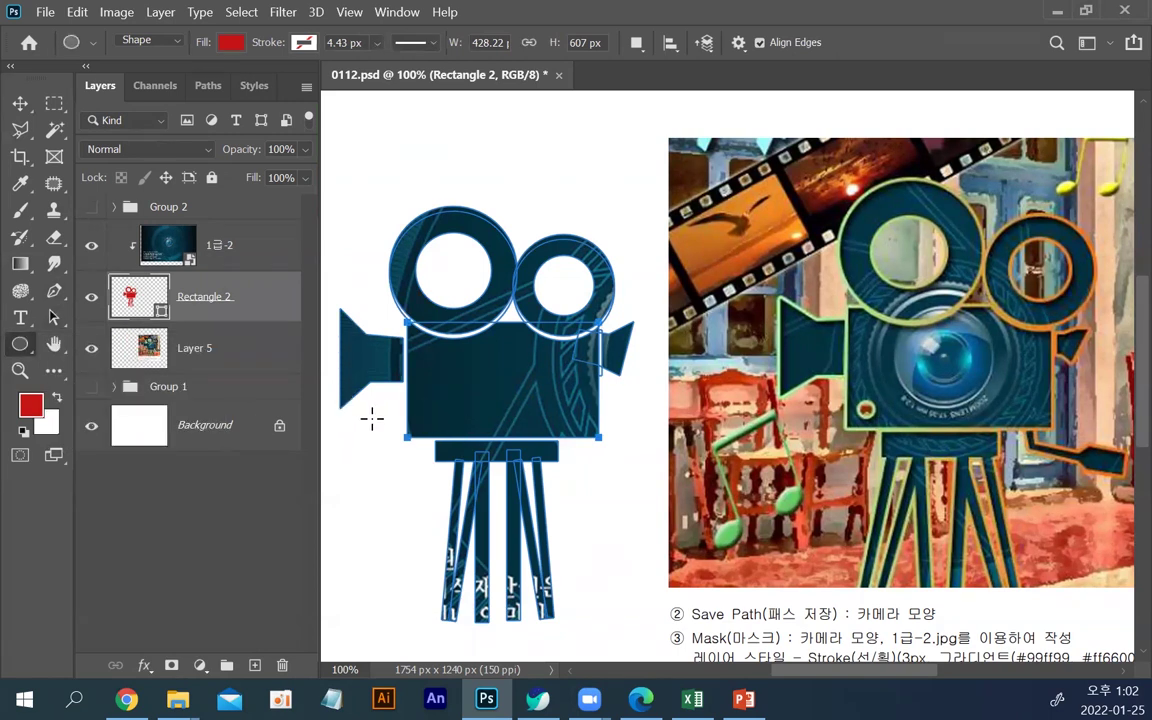
left_click_drag(360, 418, 381, 439)
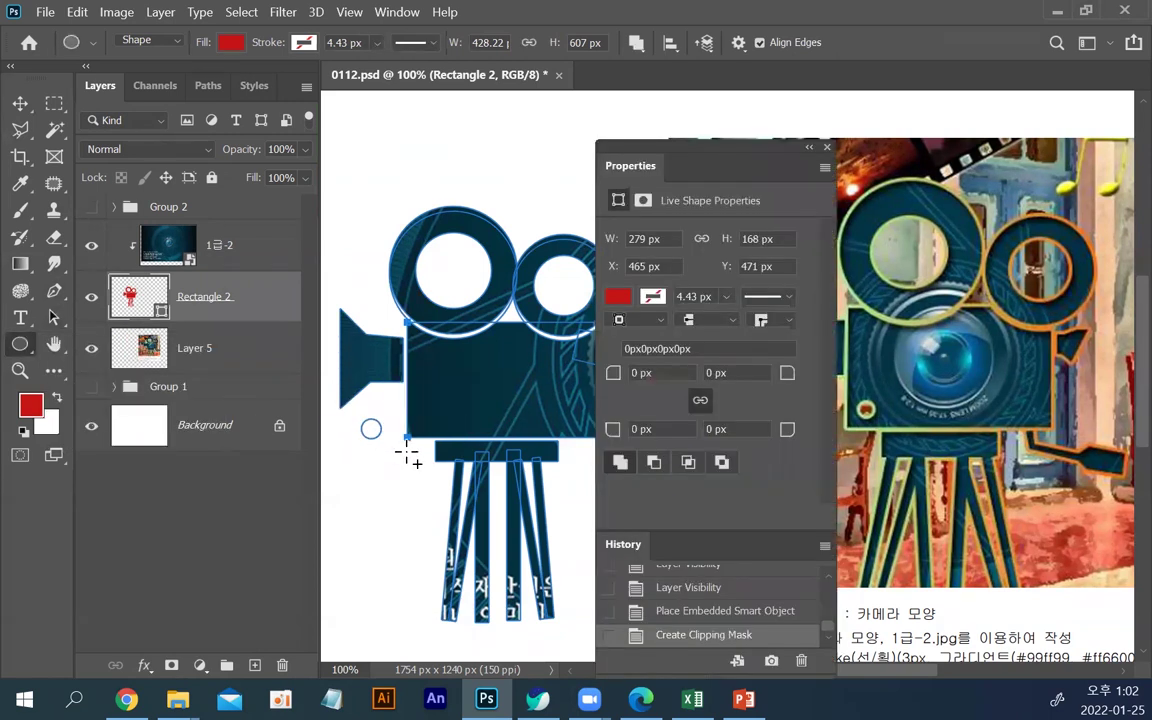
left_click(825, 151)
Move the small circle inside the camera body's lower-left corner, subtract it as a hole, and deselect the path.
key("a")
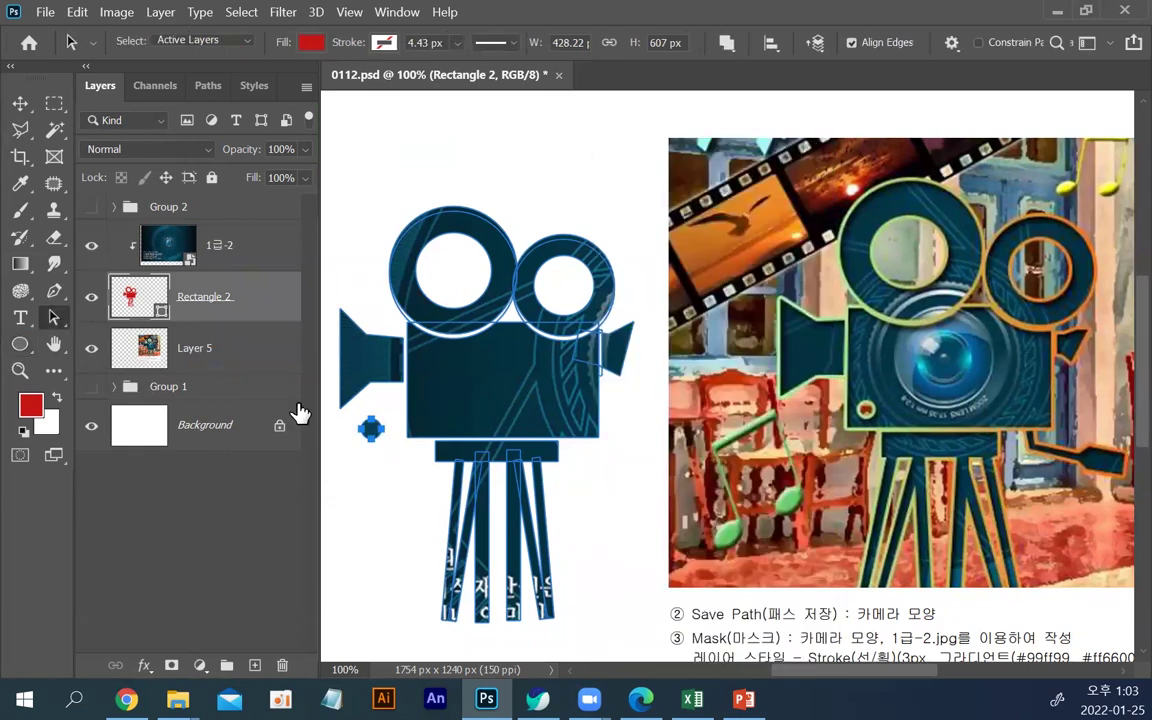
left_click_drag(373, 429, 427, 418)
left_click(727, 42)
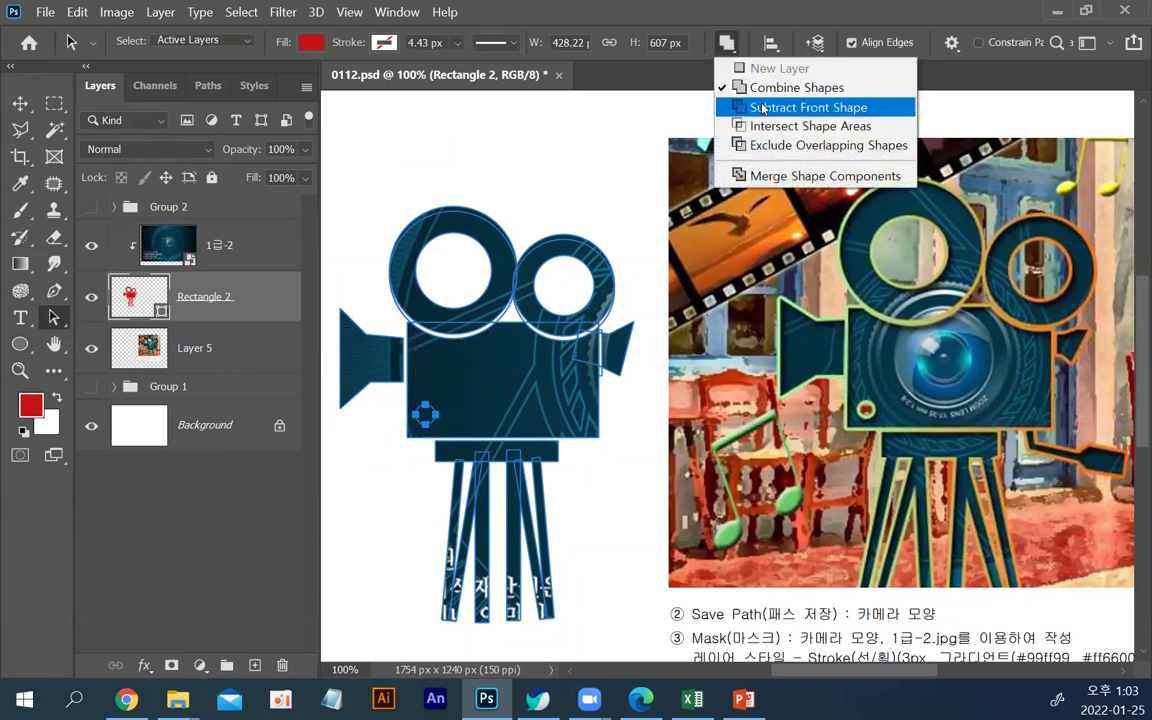
left_click(762, 108)
left_click(410, 499)
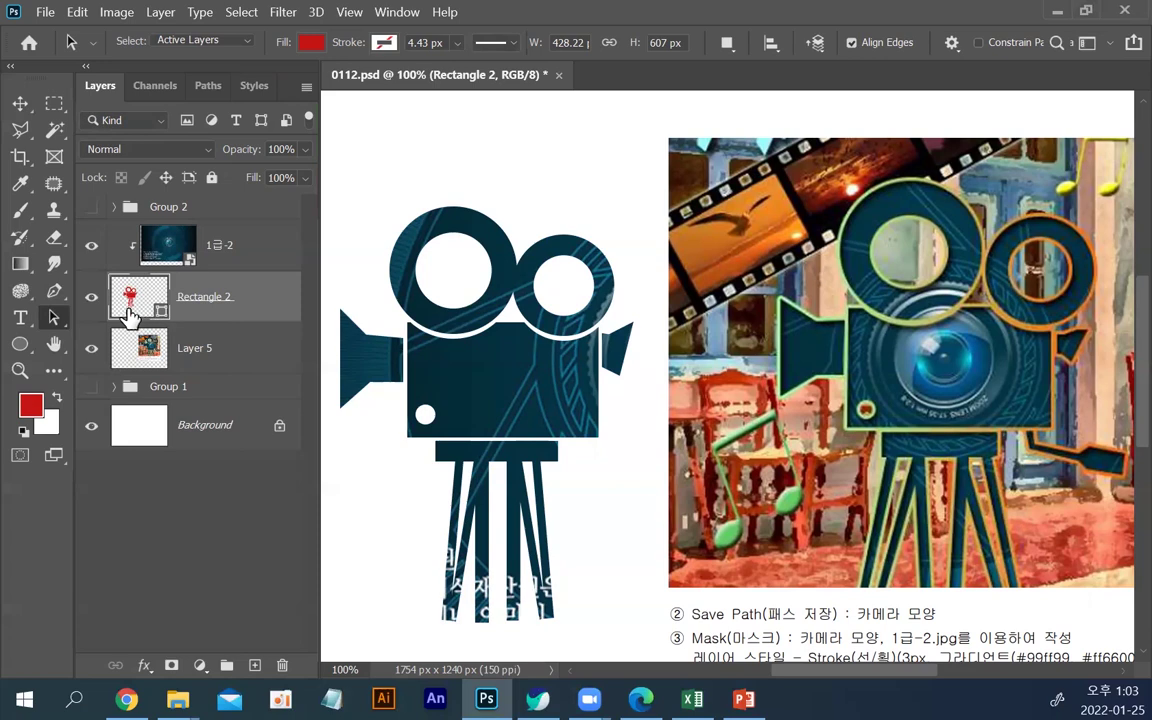
Save the Rectangle 2 shape path as a named path called 카메라, following the reference sheet, and deselect it.
left_click(91, 297)
left_click(91, 297)
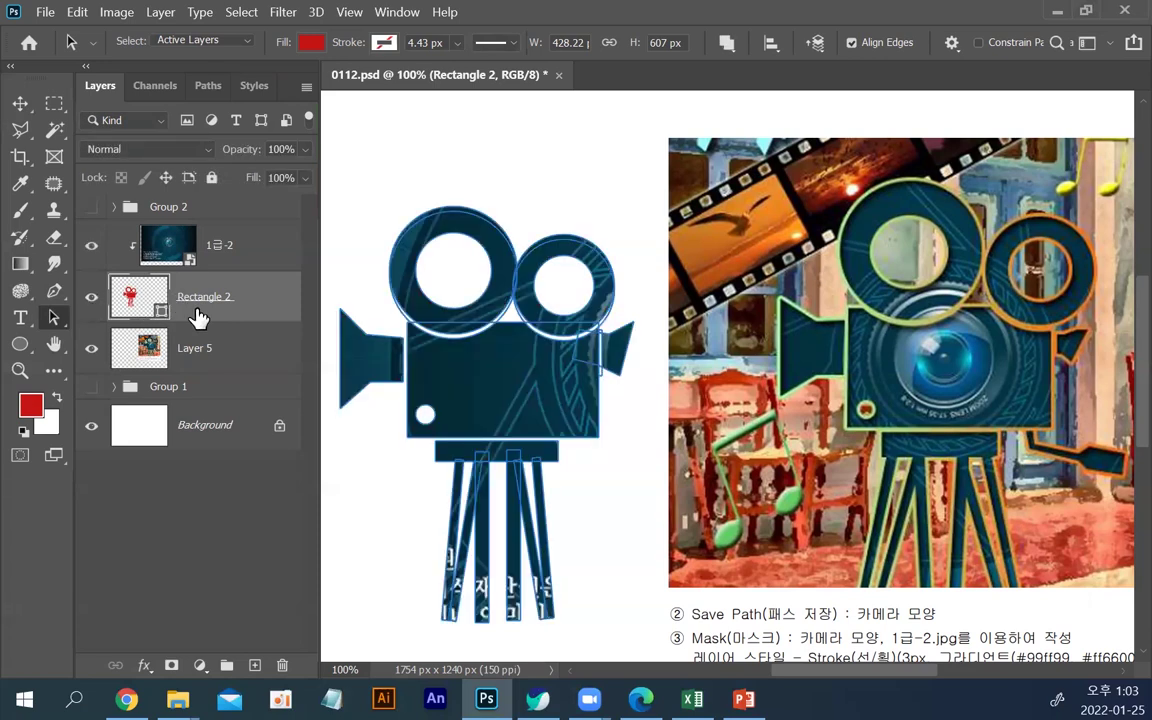
left_click_drag(752, 573, 681, 368)
scroll(679, 370, "up", 1)
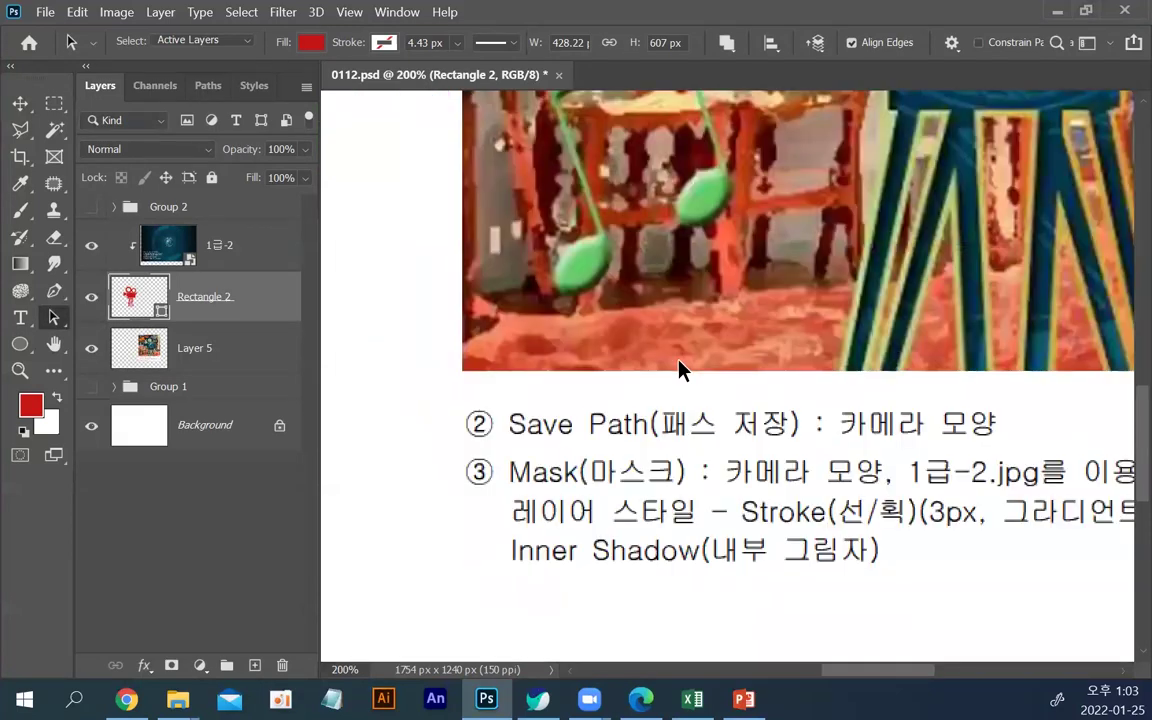
scroll(630, 315, "down", 2)
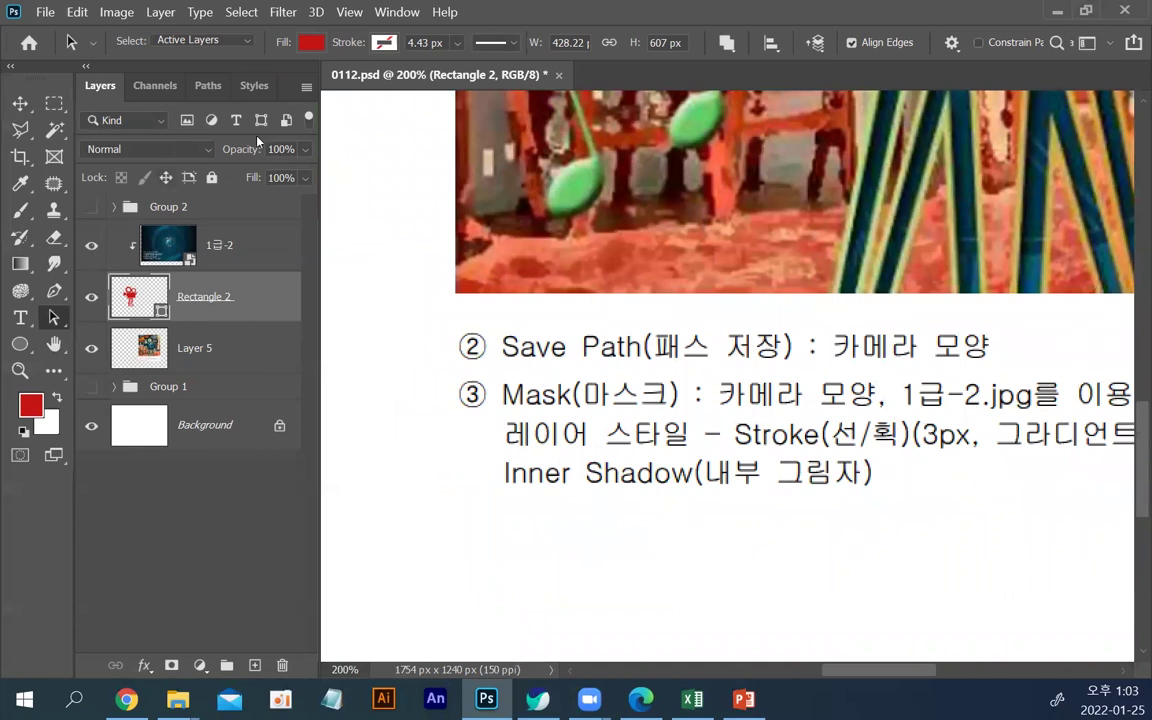
left_click(204, 84)
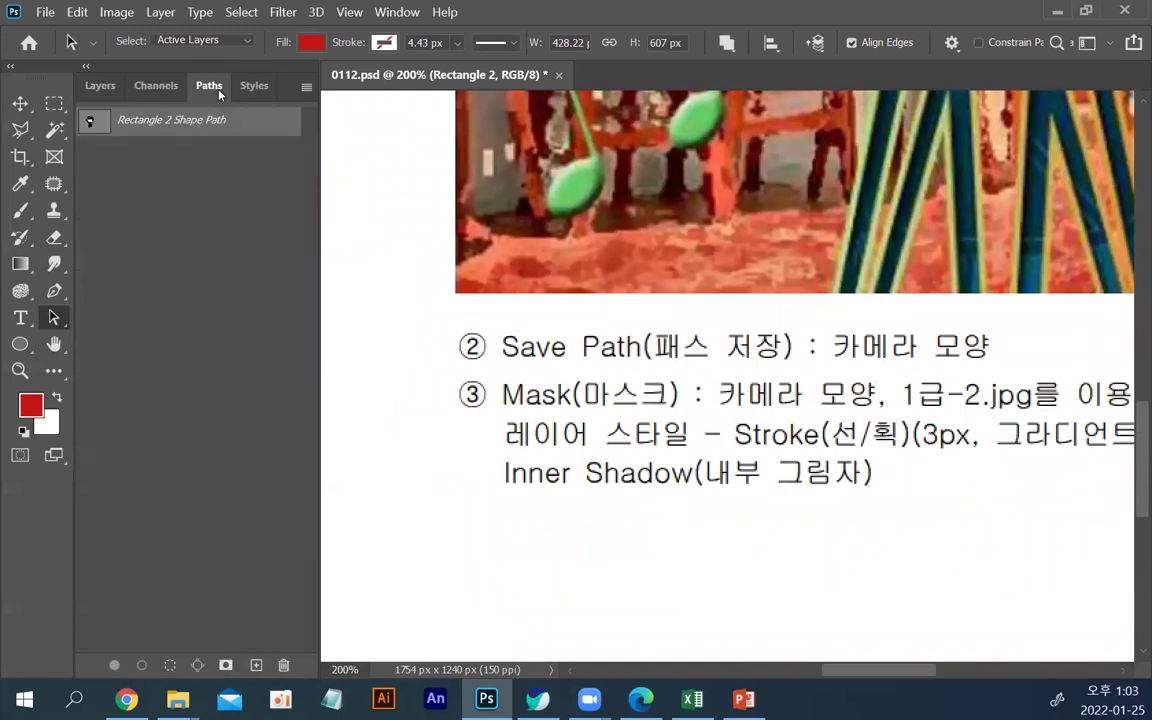
double_click(157, 122)
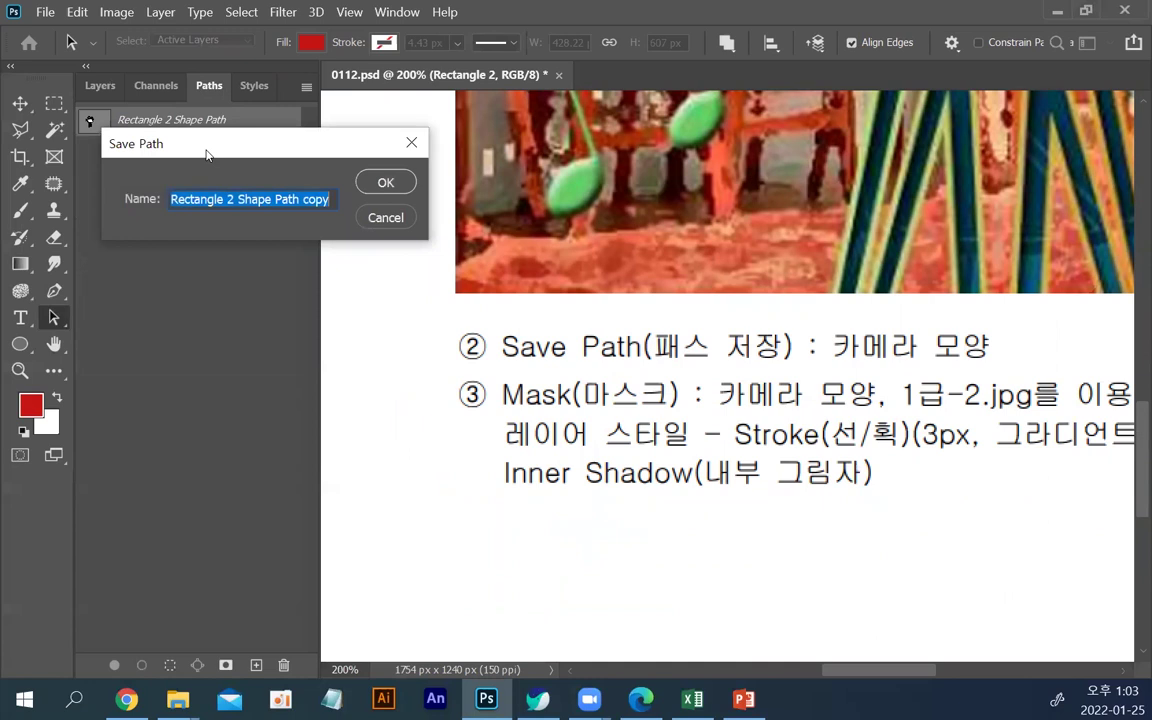
type("ㅋ")
key("BackSpace")
type("ㅋ")
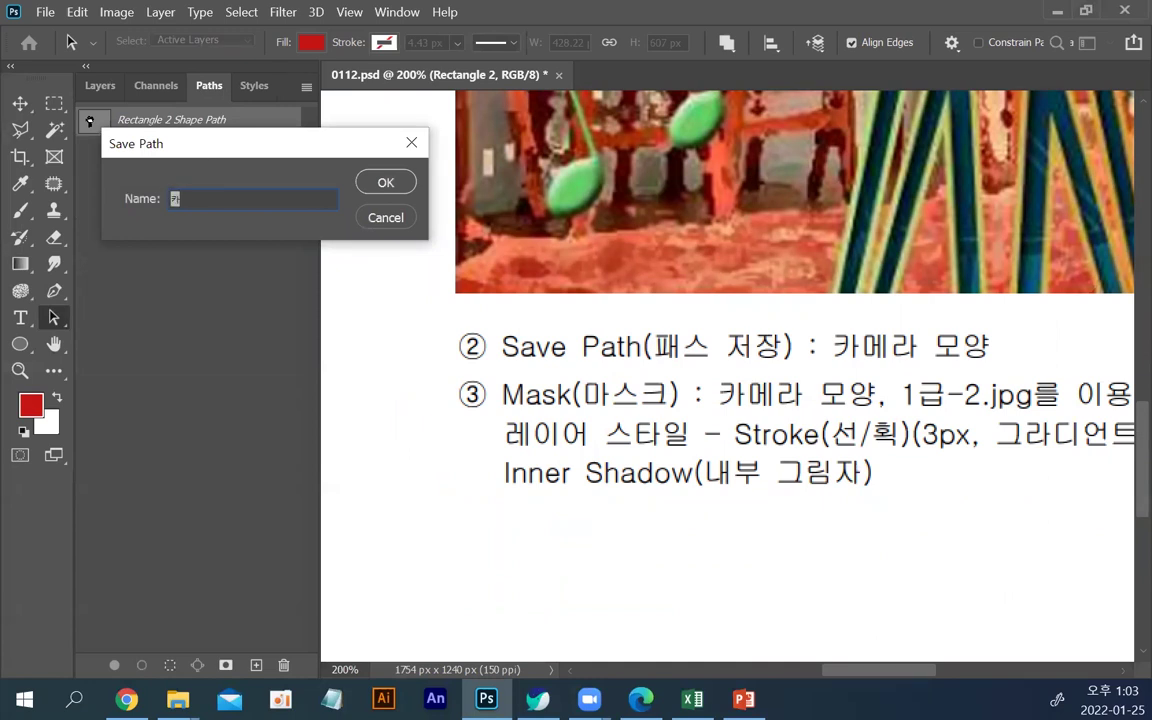
type("ㅏ메")
type("라")
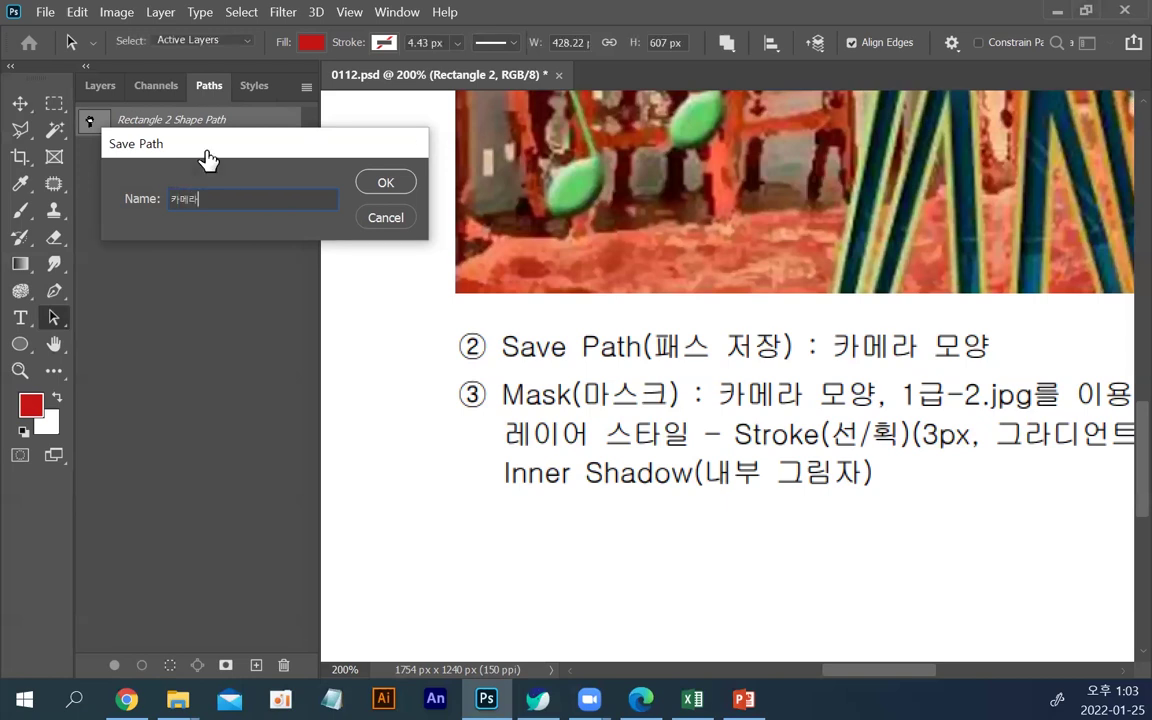
key("Return")
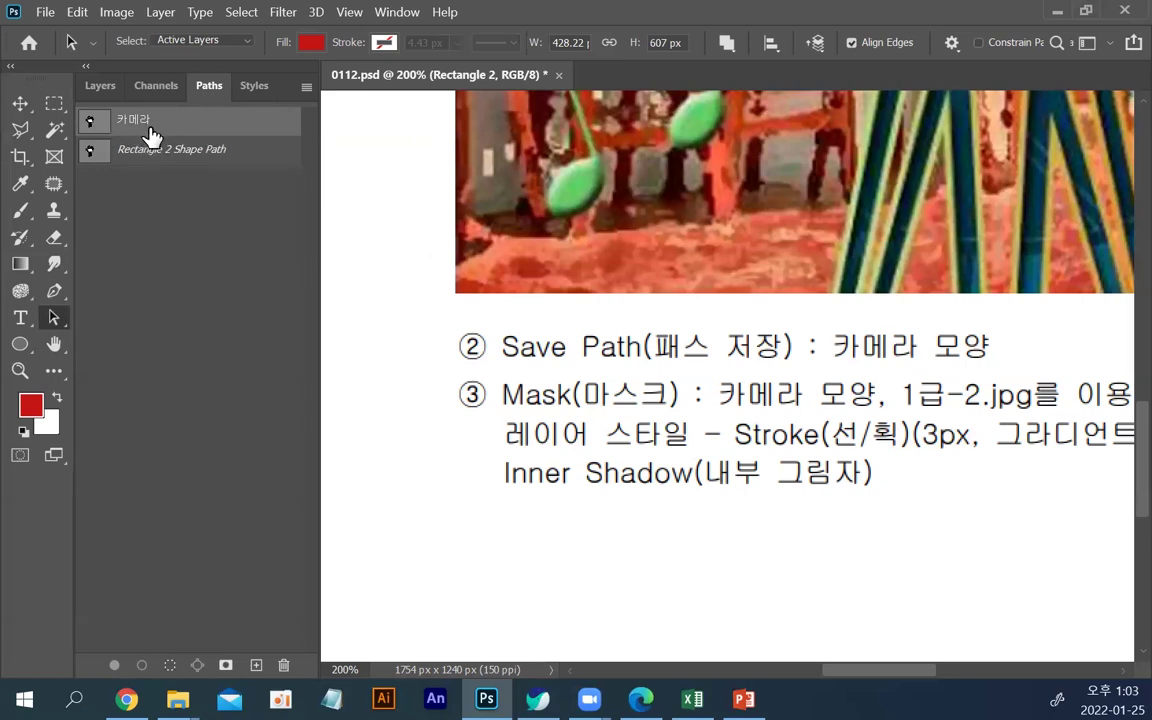
left_click(167, 218)
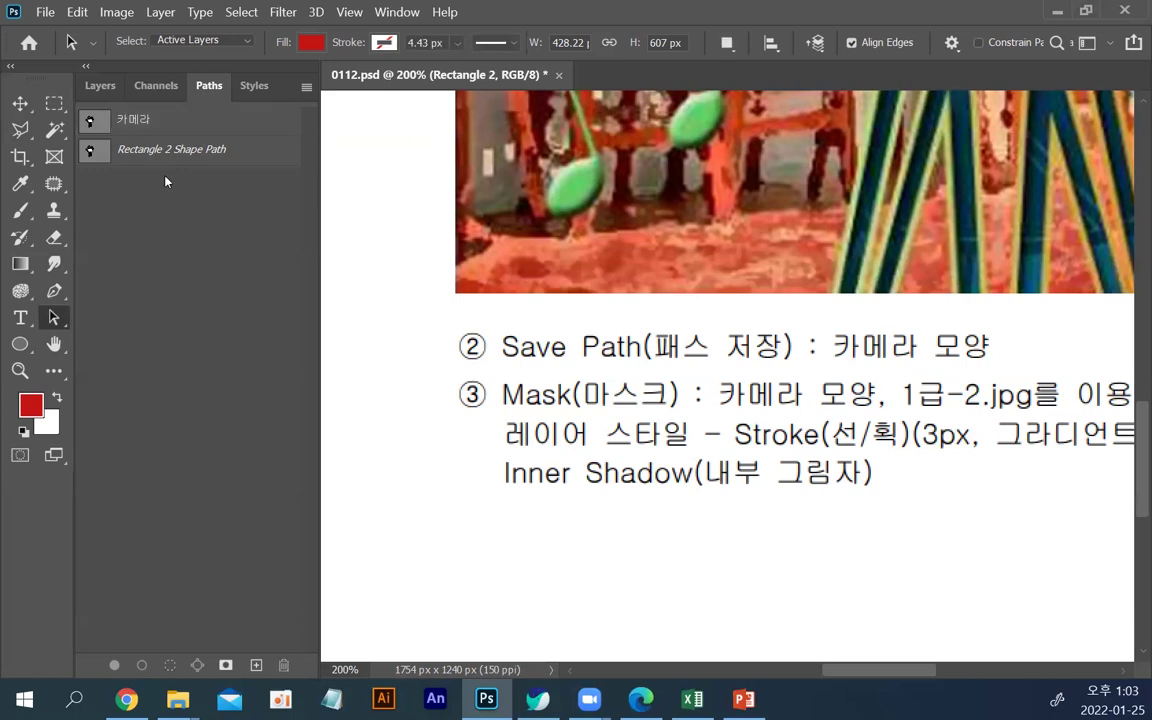
Compare which paths are listed with the Rectangle 2 layer selected and with no layer selected.
left_click(100, 85)
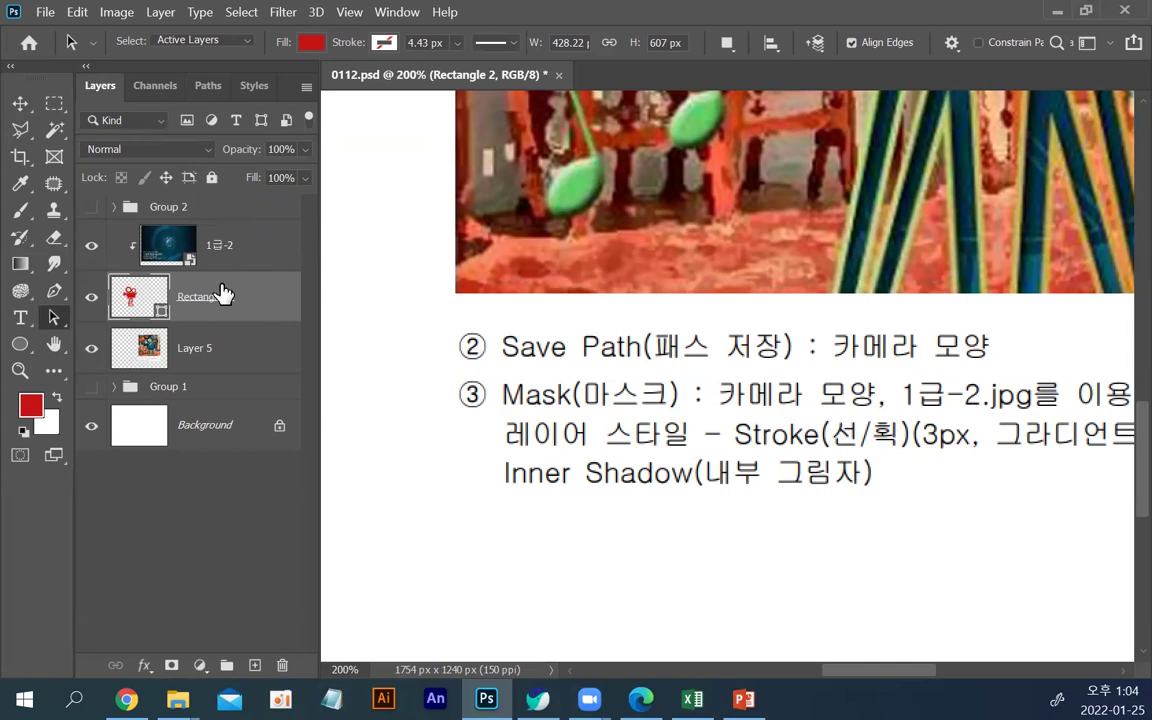
left_click(205, 478)
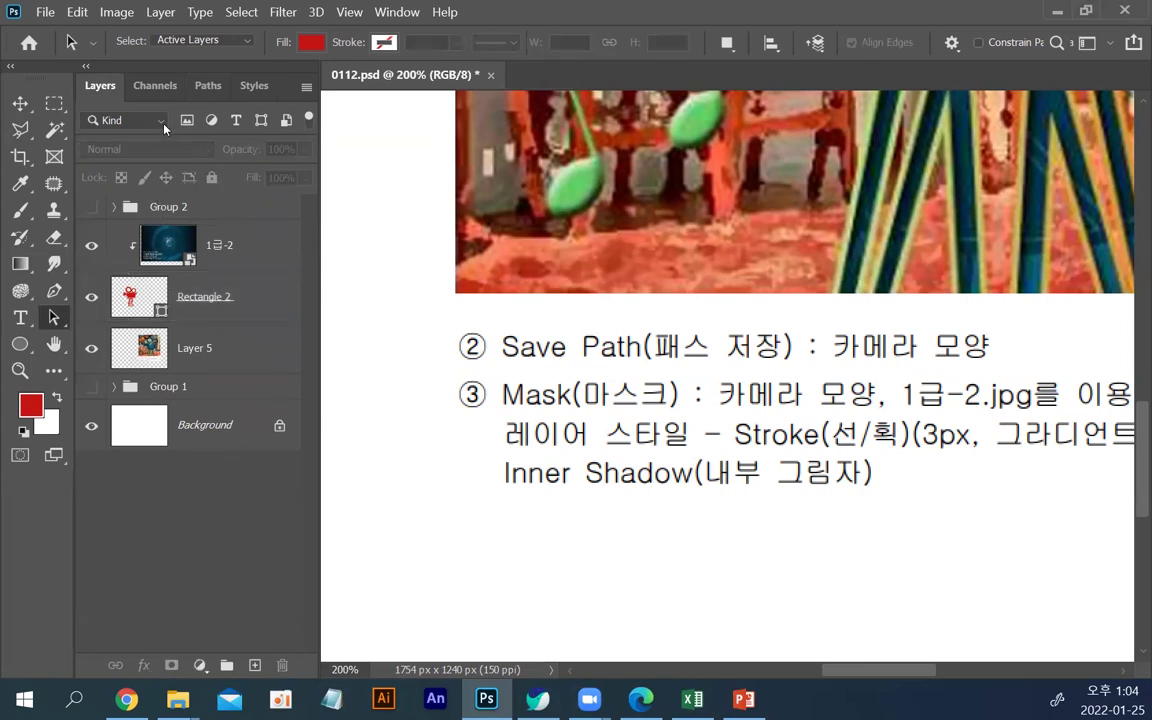
left_click(209, 87)
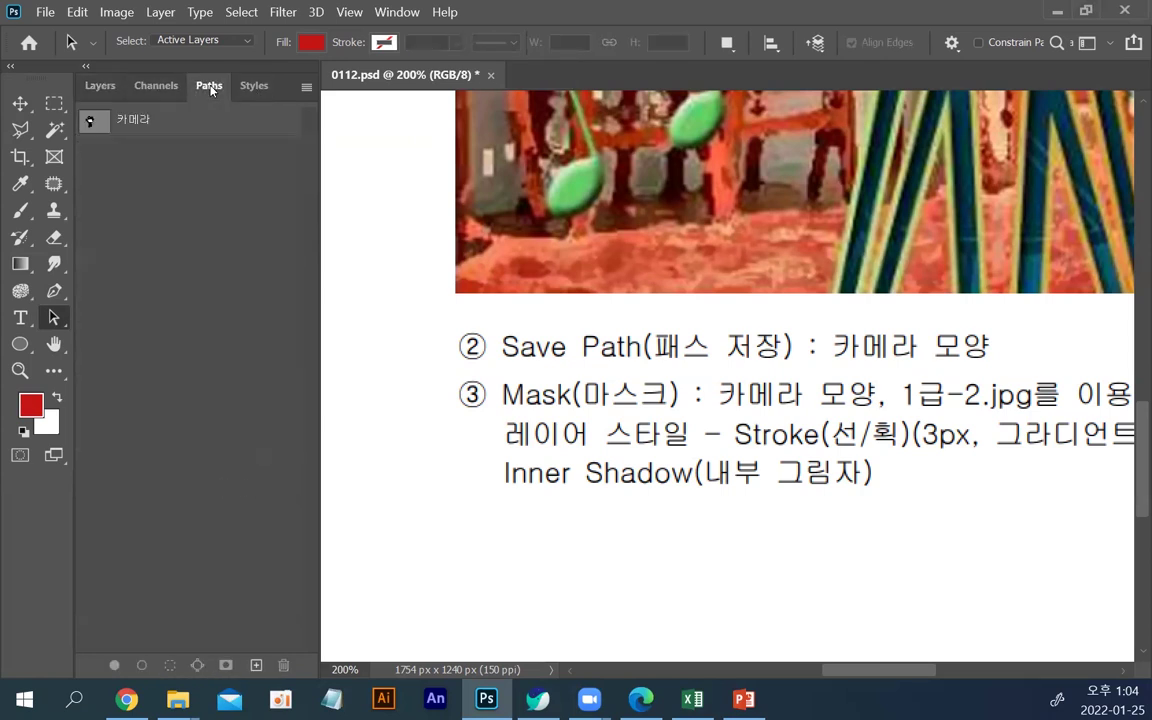
left_click(100, 88)
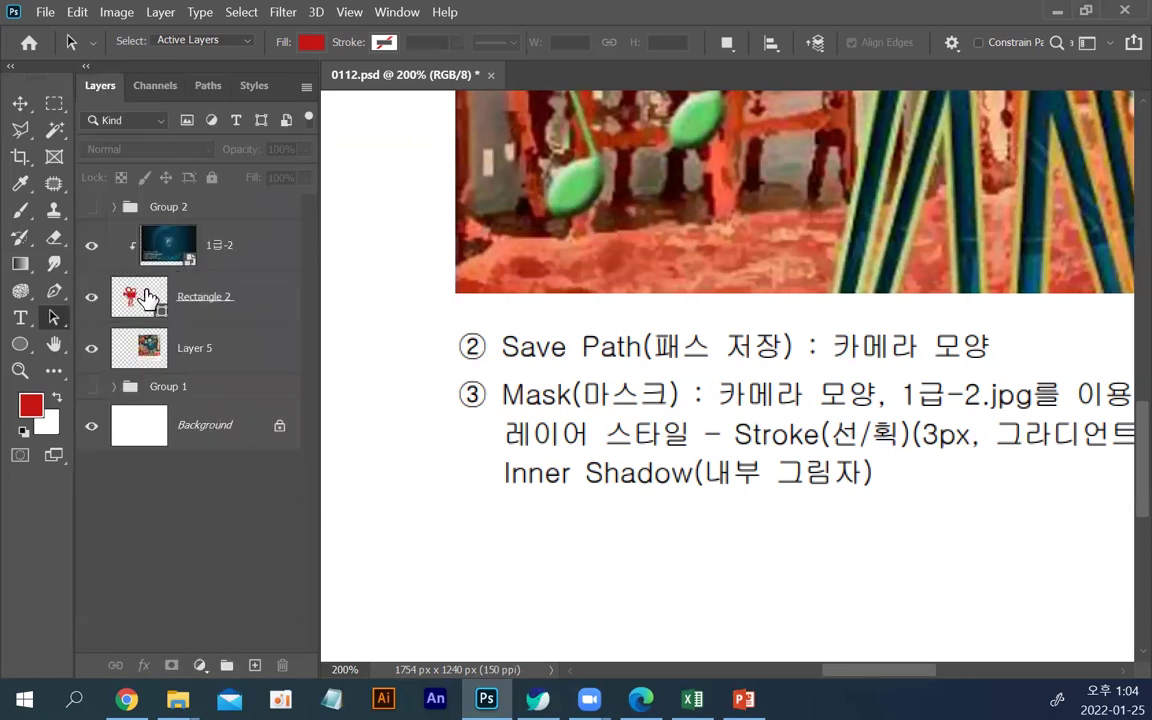
left_click(146, 297)
left_click(195, 90)
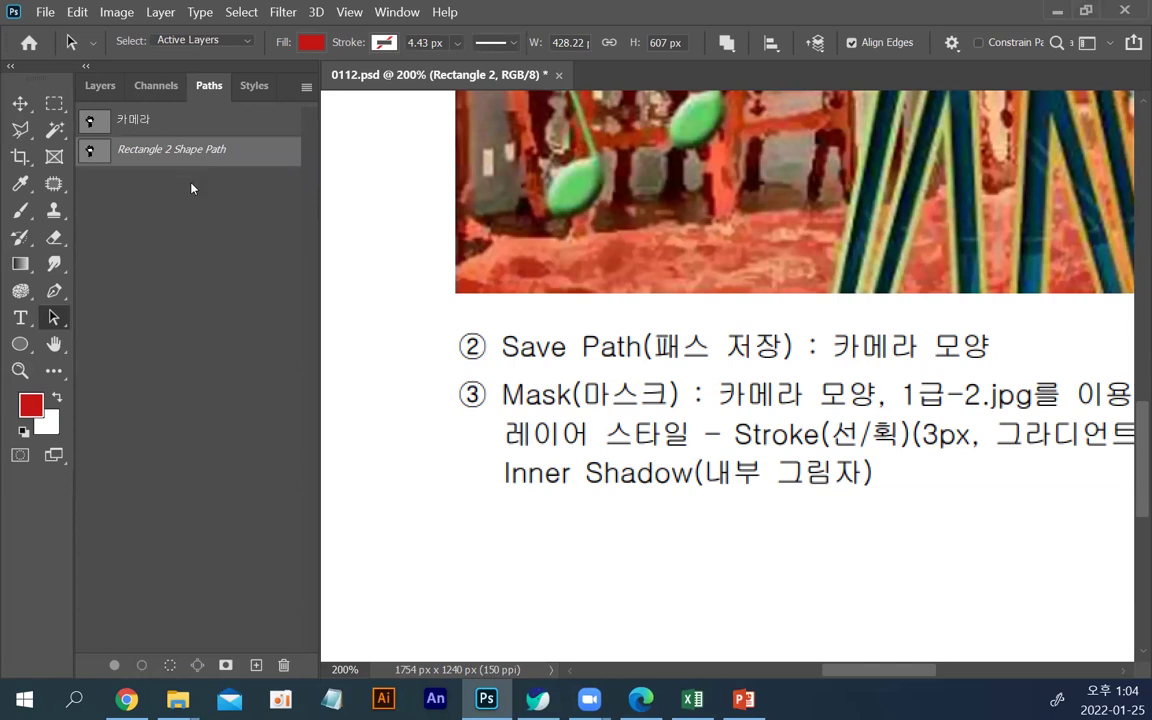
left_click(100, 85)
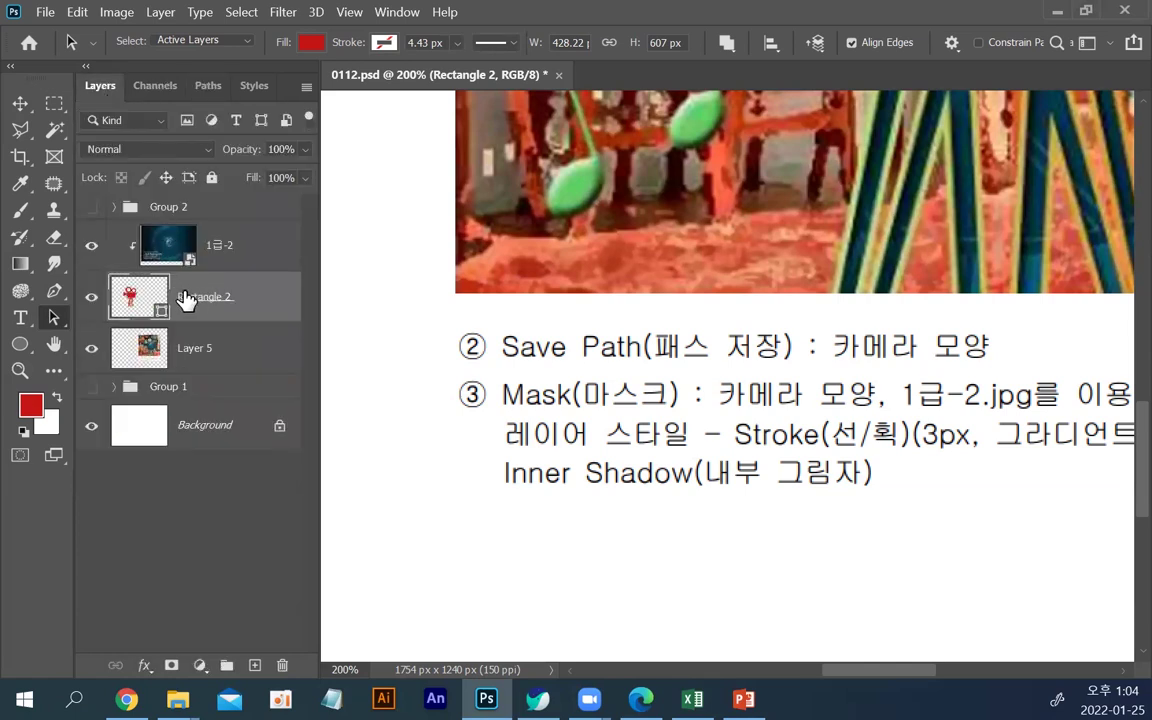
left_click(202, 477)
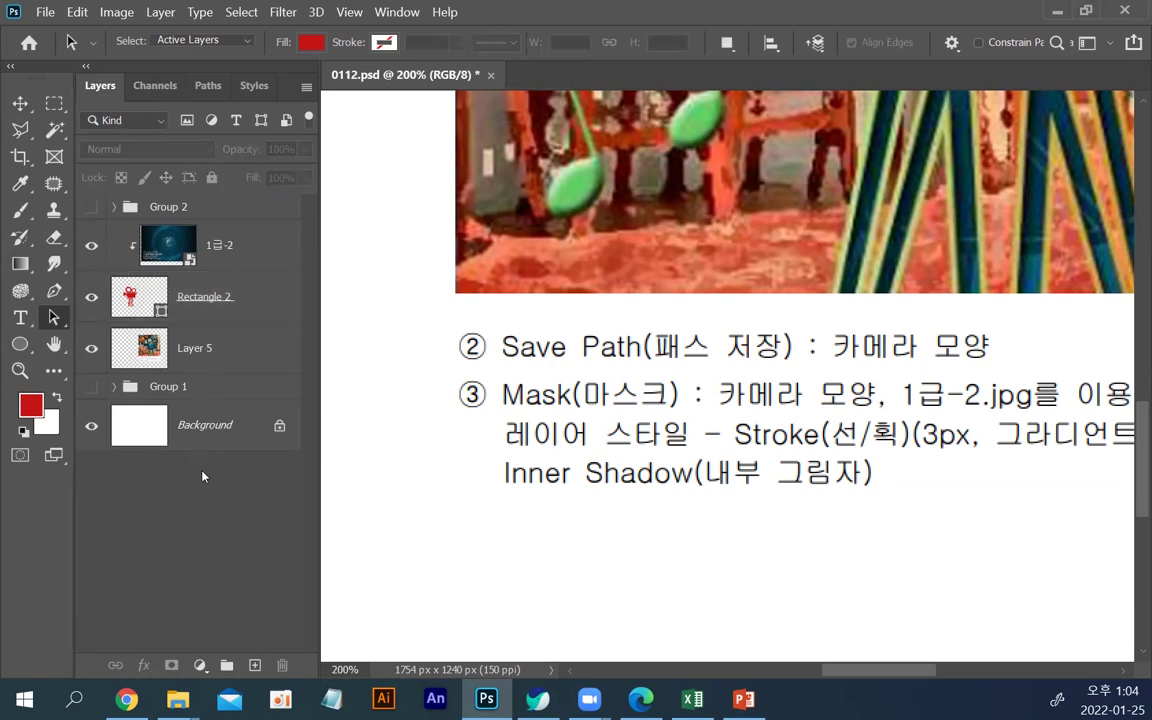
left_click(206, 84)
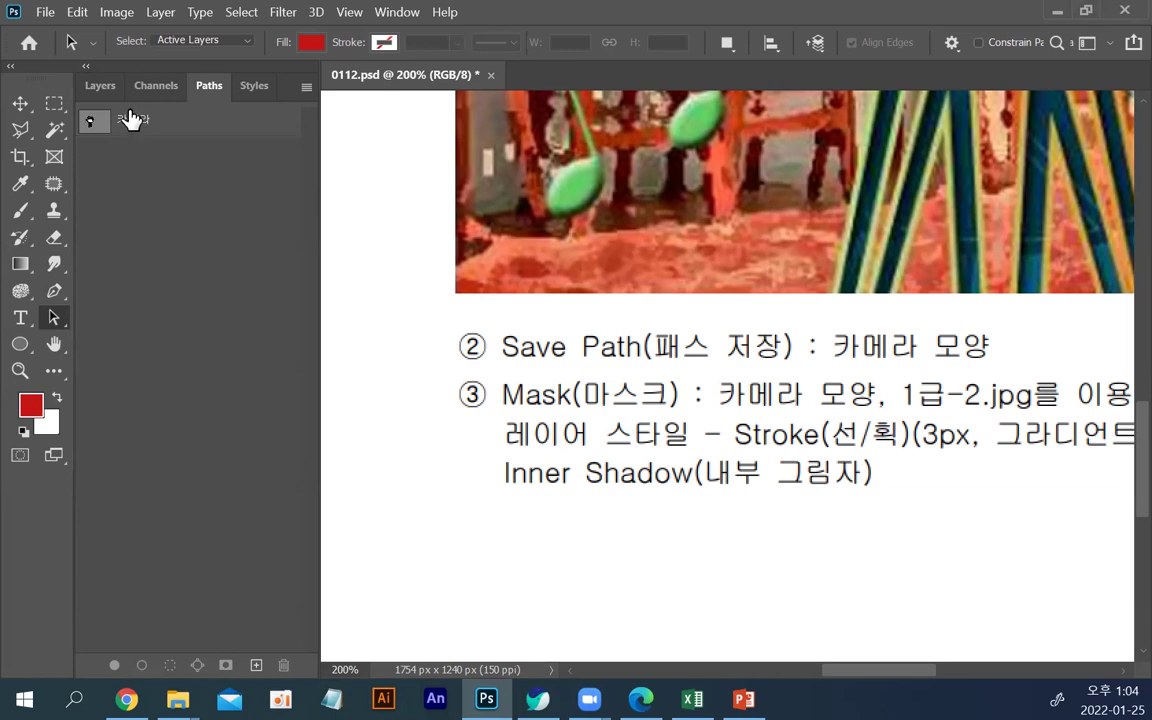
left_click(100, 85)
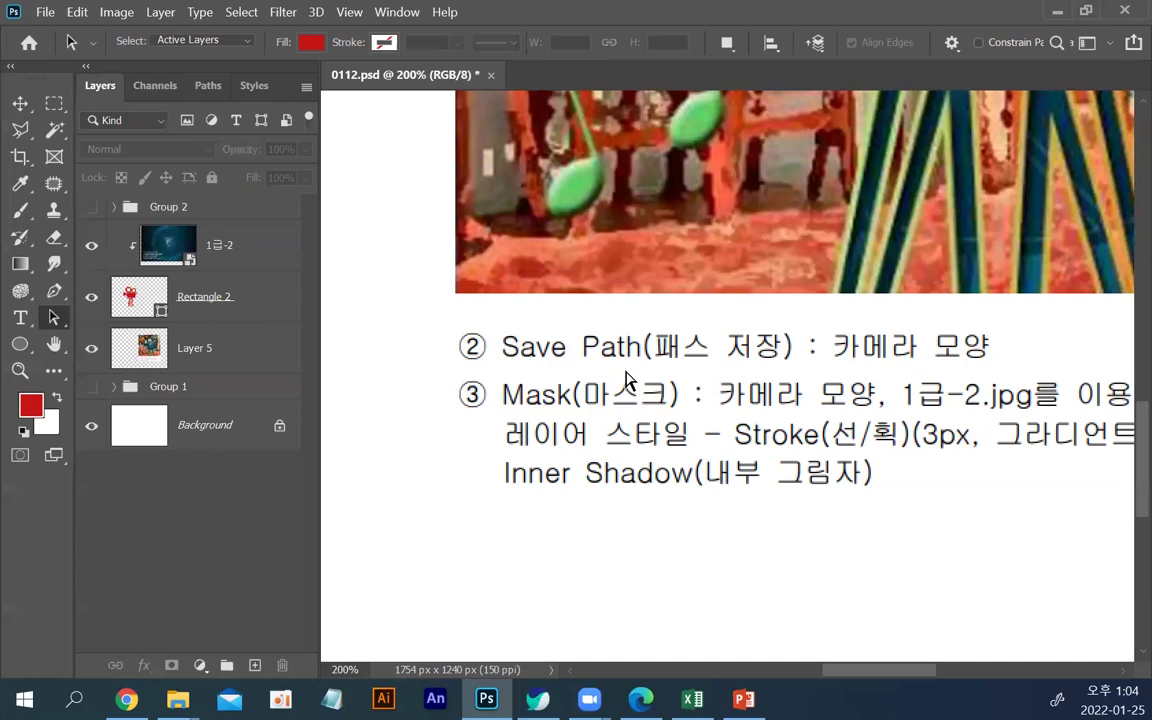
Inspect the clipped camera shape by temporarily hiding the Rectangle 2 and Background layers, keeping Rectangle 2 selected.
key("ctrl+minus")
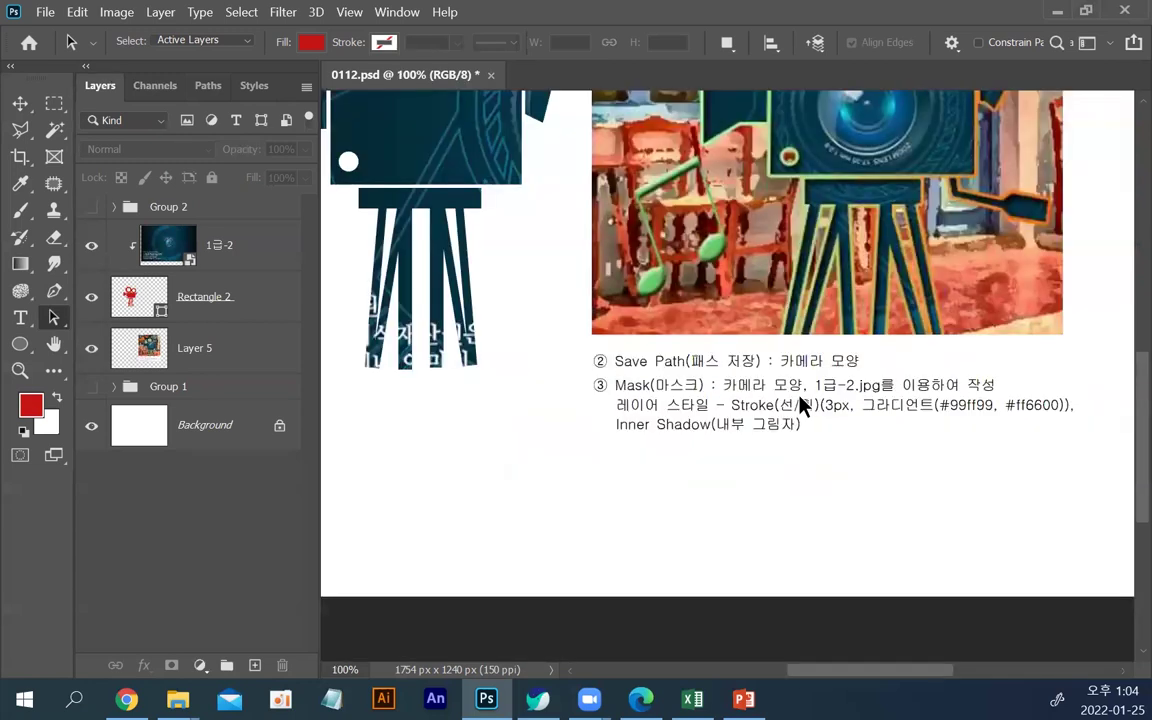
scroll(800, 405, "up", 3)
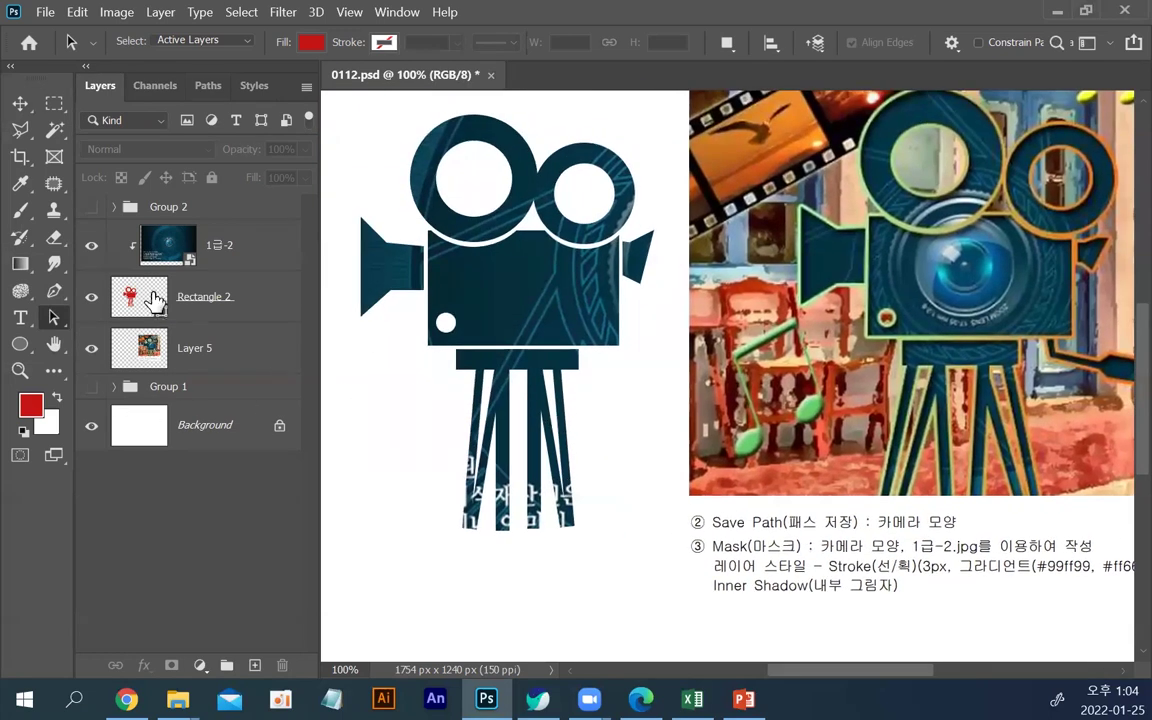
left_click(226, 298)
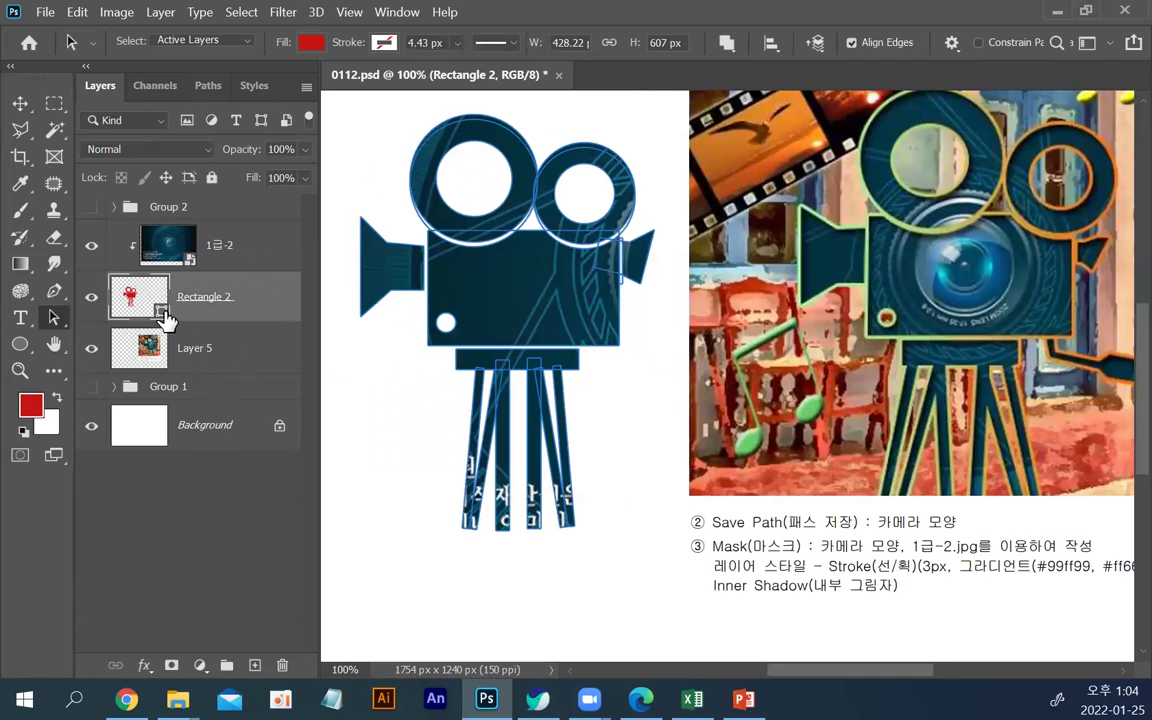
left_click(91, 300)
left_click(91, 300)
left_click(92, 429)
left_click(86, 295)
left_click(86, 295)
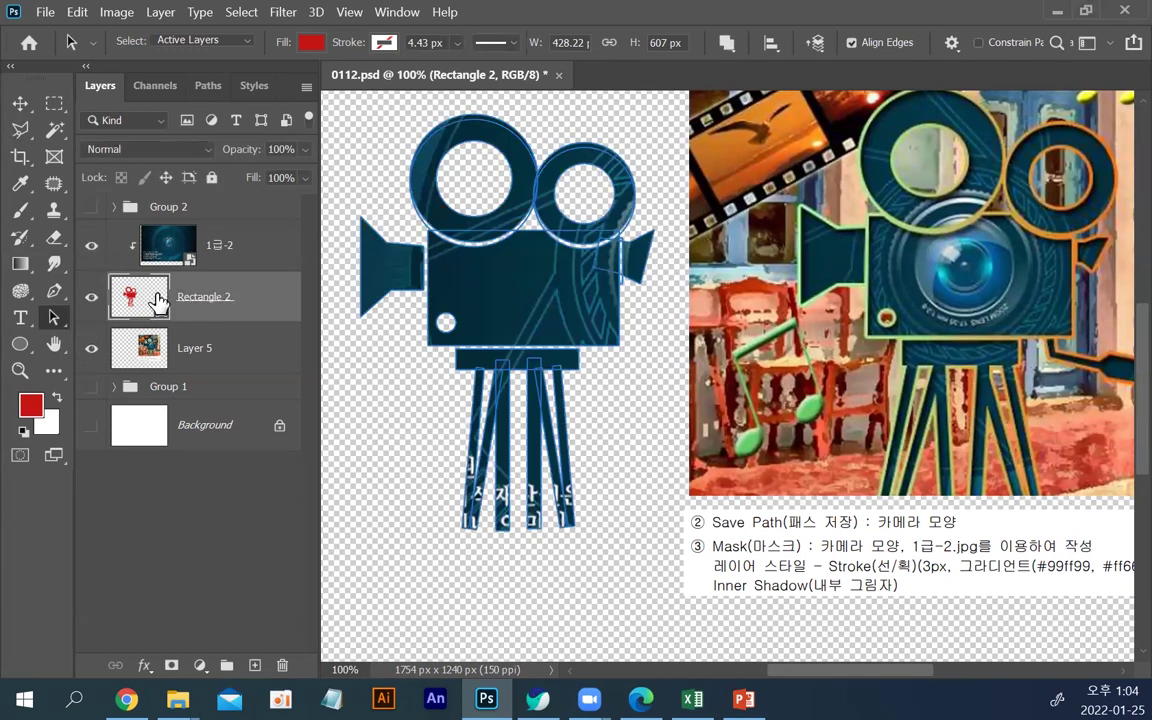
left_click(91, 425)
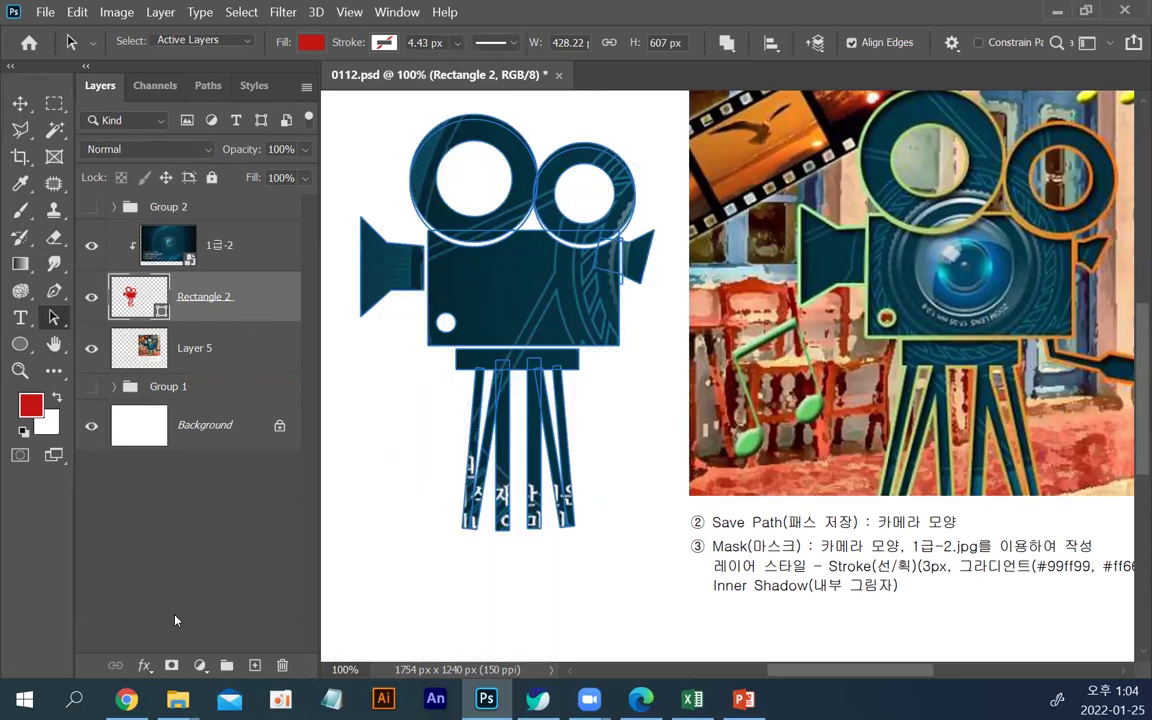
Add a Stroke layer style to the Rectangle 2 camera shape and set its gradient to the Green_15 preset.
left_click(146, 665)
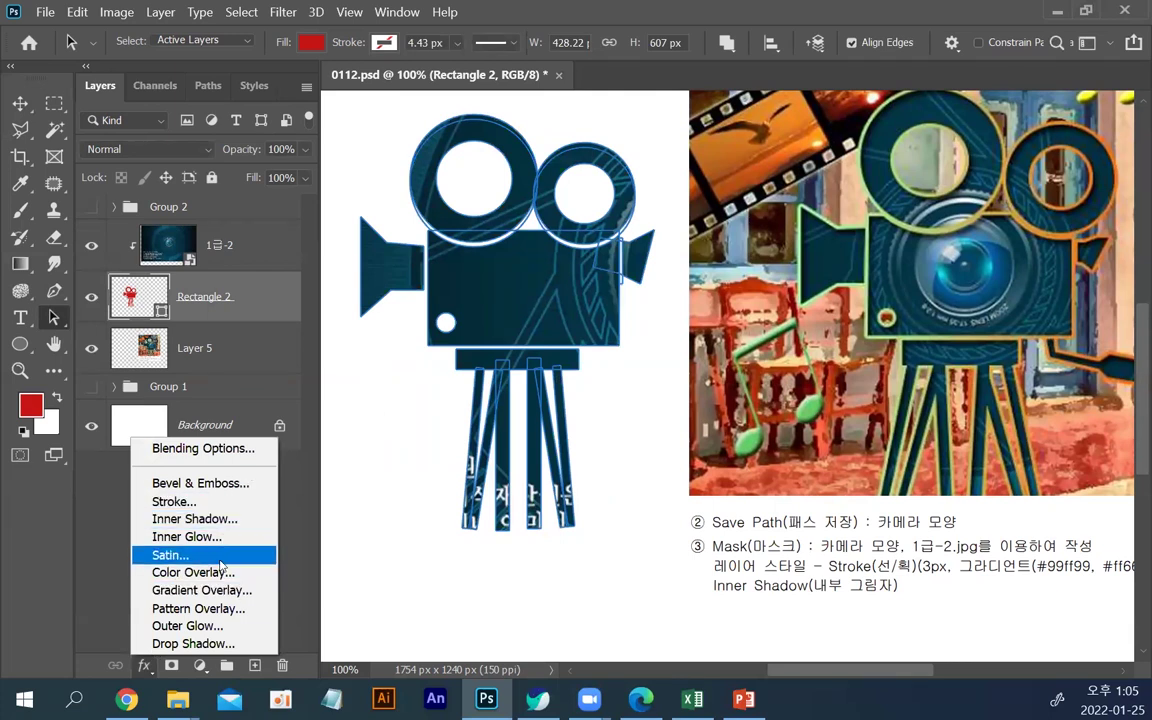
left_click(184, 503)
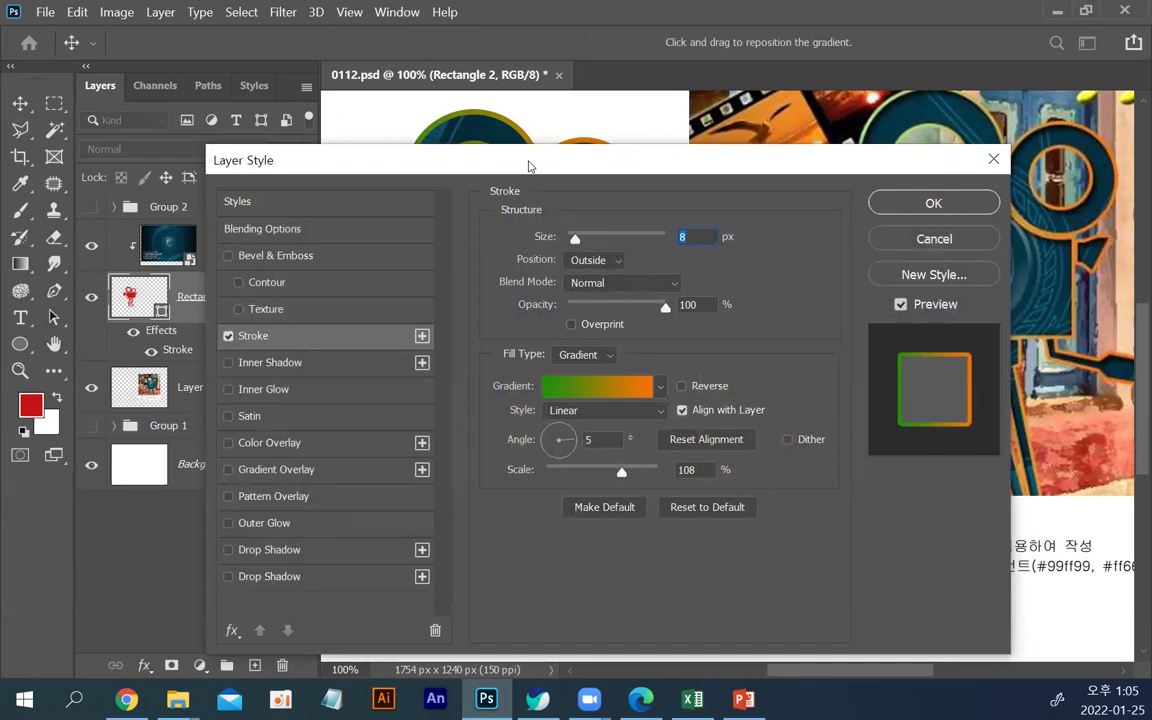
left_click_drag(530, 166, 454, 250)
left_click(506, 470)
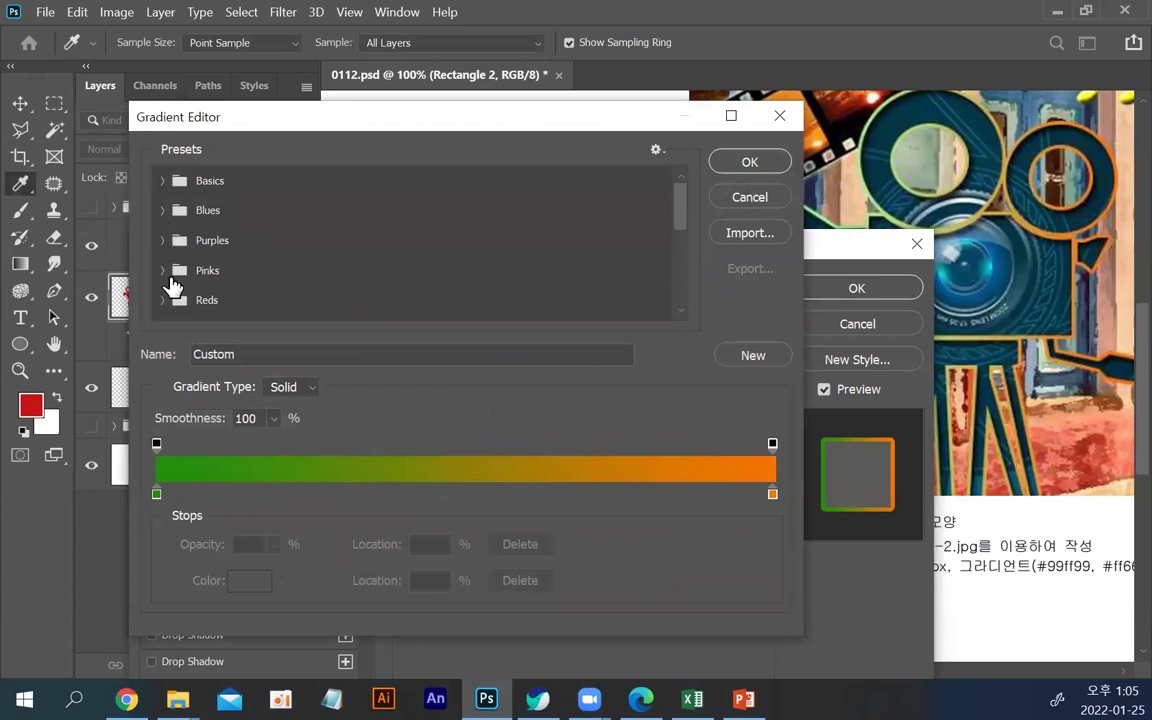
scroll(170, 248, "down", 1)
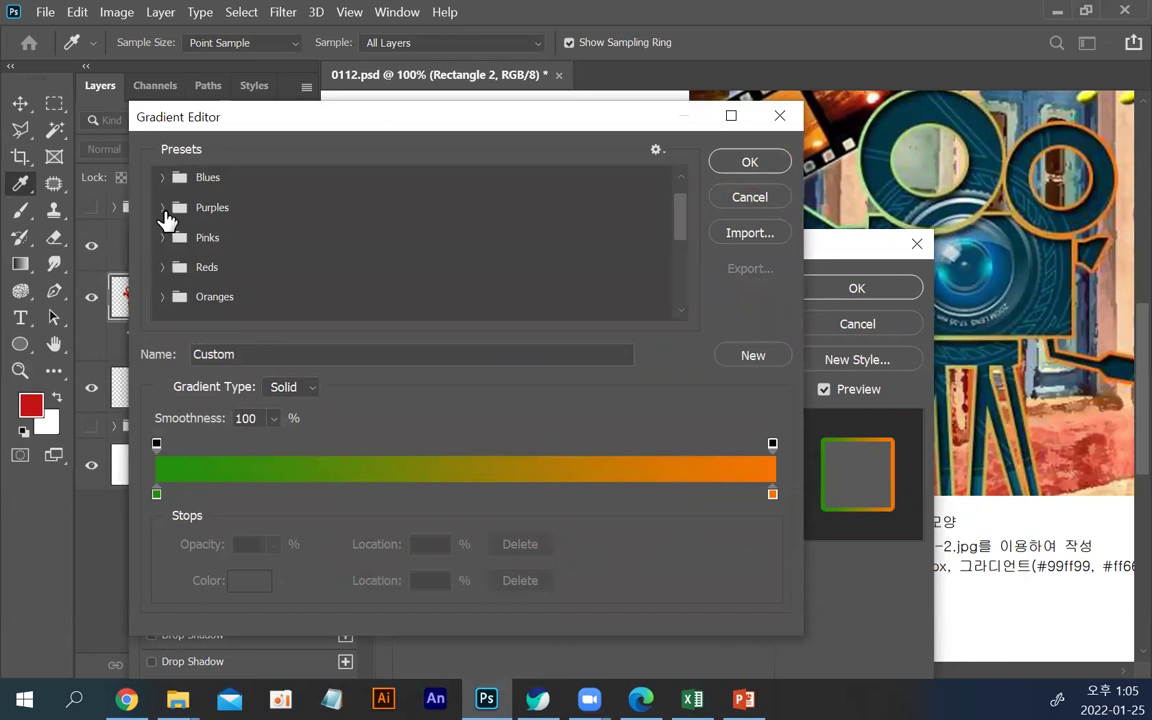
scroll(175, 250, "down", 1)
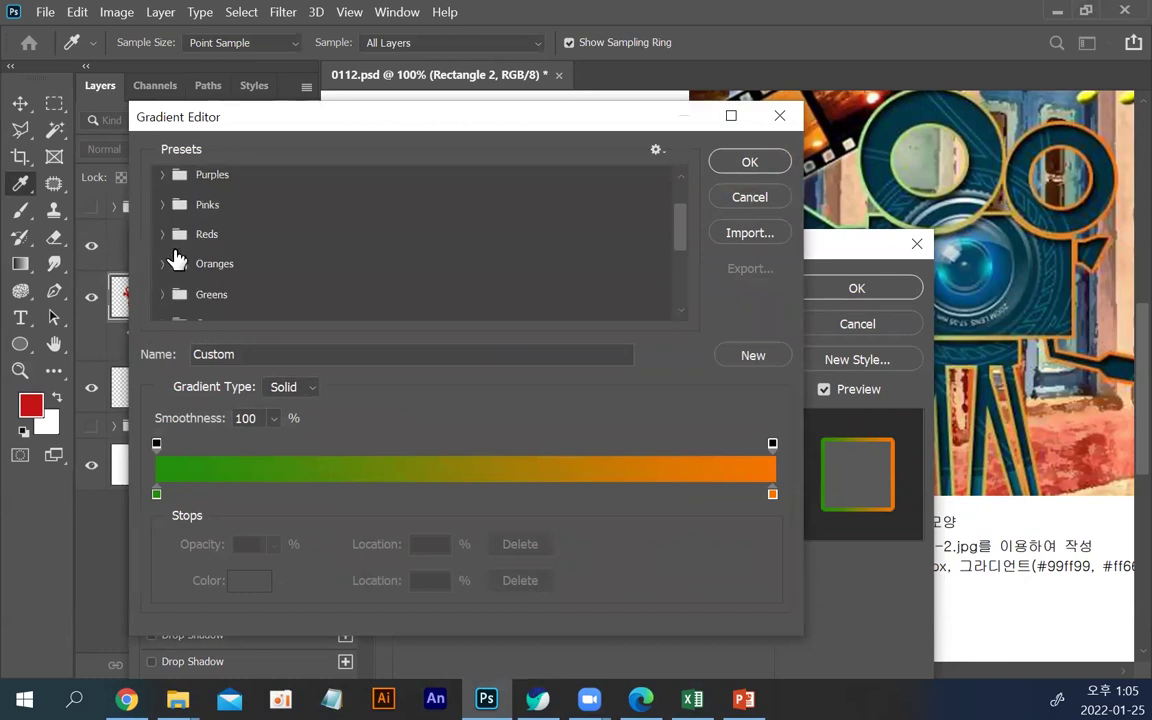
left_click(165, 293)
scroll(230, 306, "down", 2)
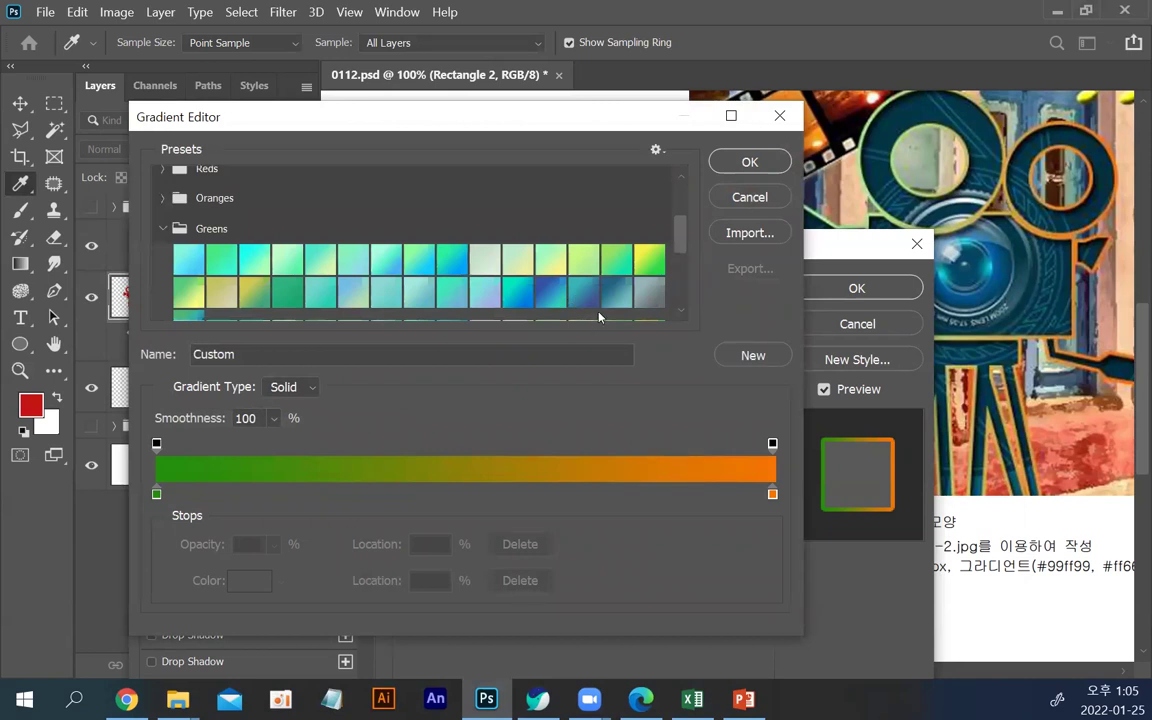
left_click(647, 260)
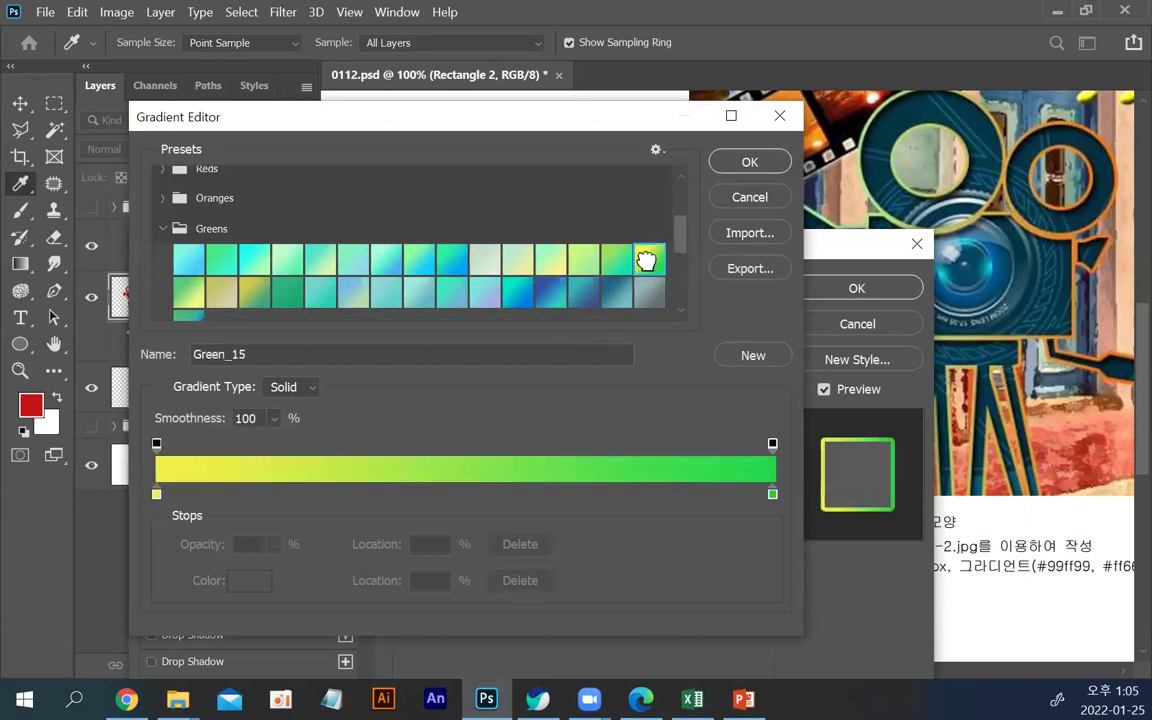
left_click(745, 166)
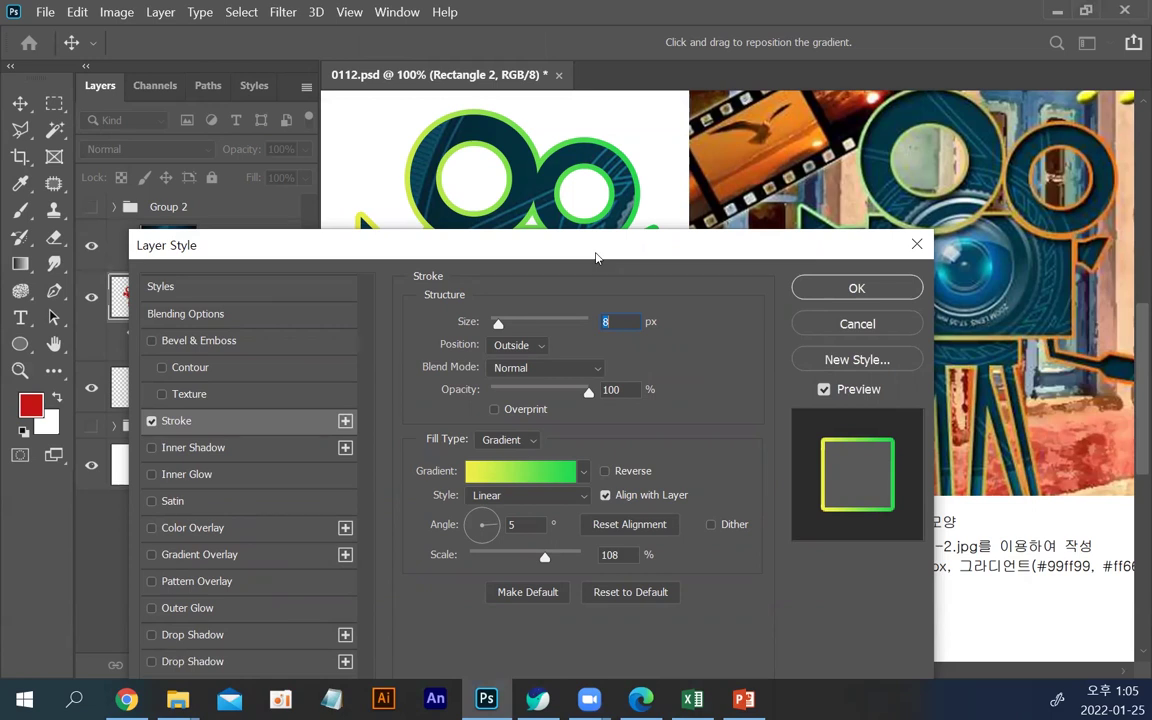
Set the angle of the camera shape's gradient stroke to 134°.
left_click_drag(595, 258, 638, 287)
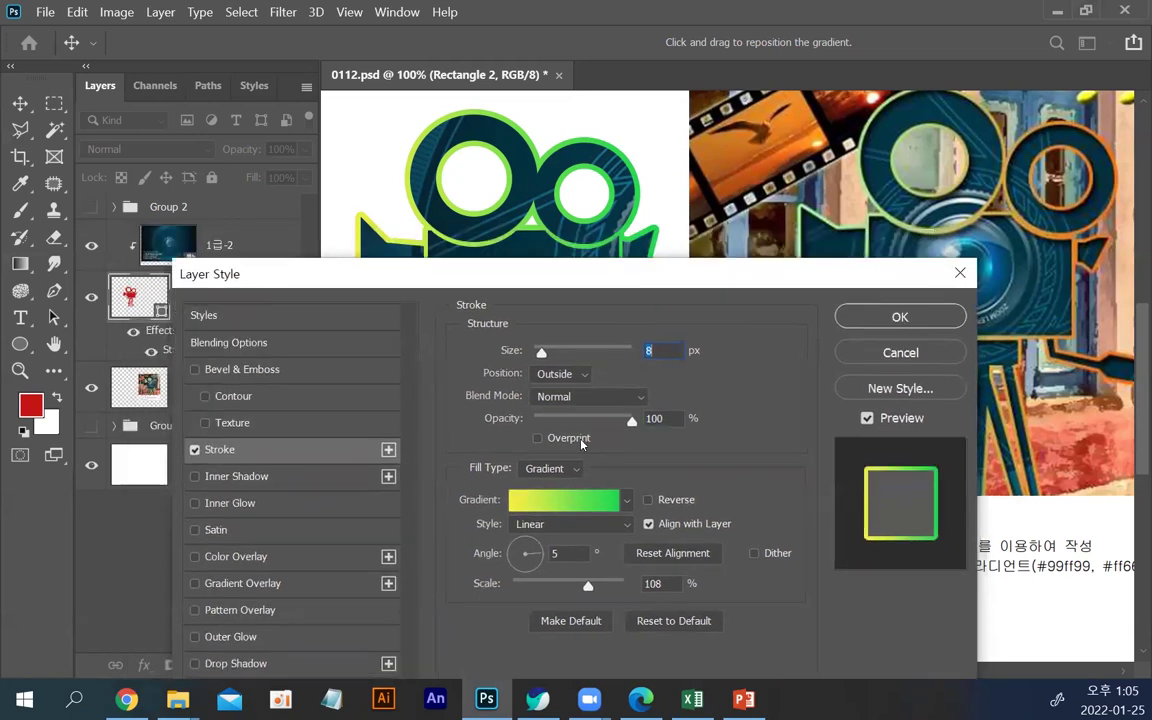
mouse_move(535, 557)
left_mouse_down()
mouse_move(527, 543)
mouse_move(517, 553)
left_mouse_up()
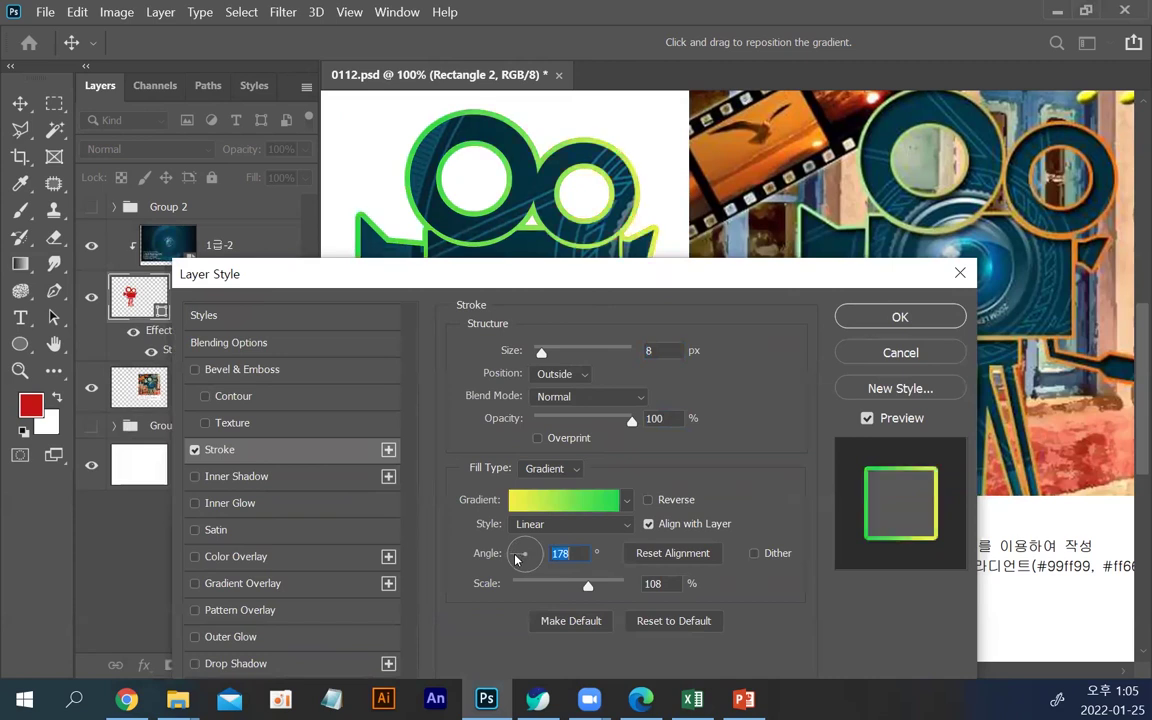
left_click_drag(517, 558, 518, 546)
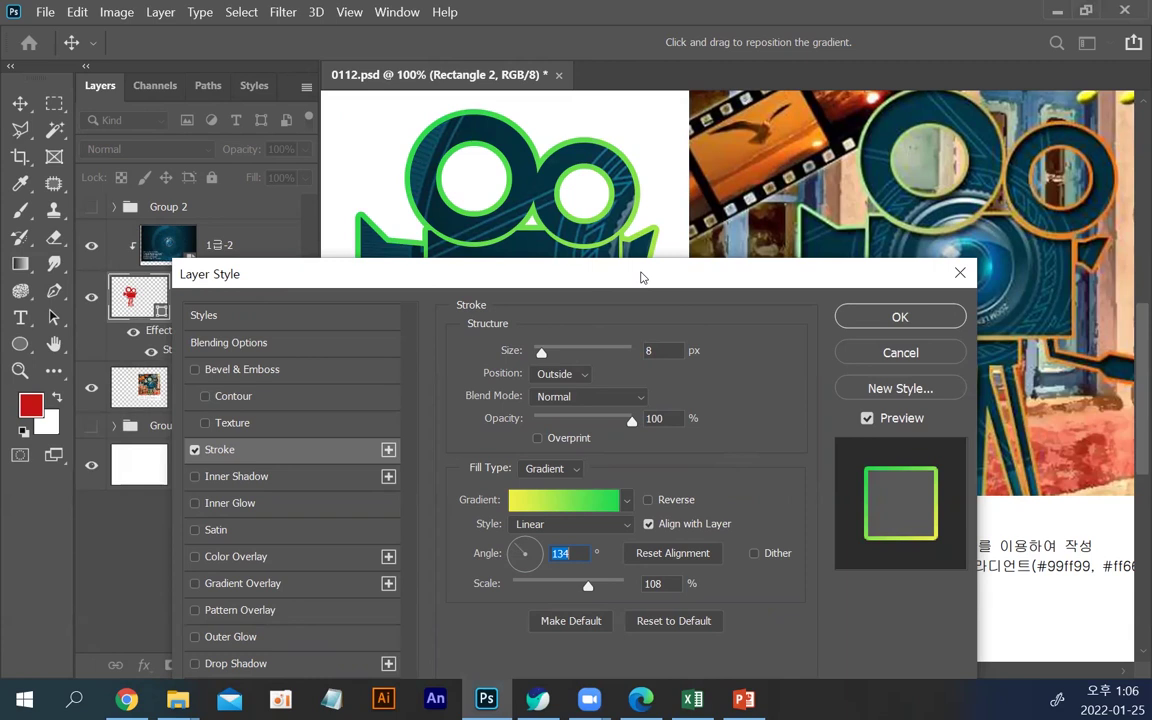
Compare the Center and Inside stroke positions, return the stroke to Outside, and set its size to 6 px.
left_click_drag(642, 277, 669, 401)
left_click(603, 497)
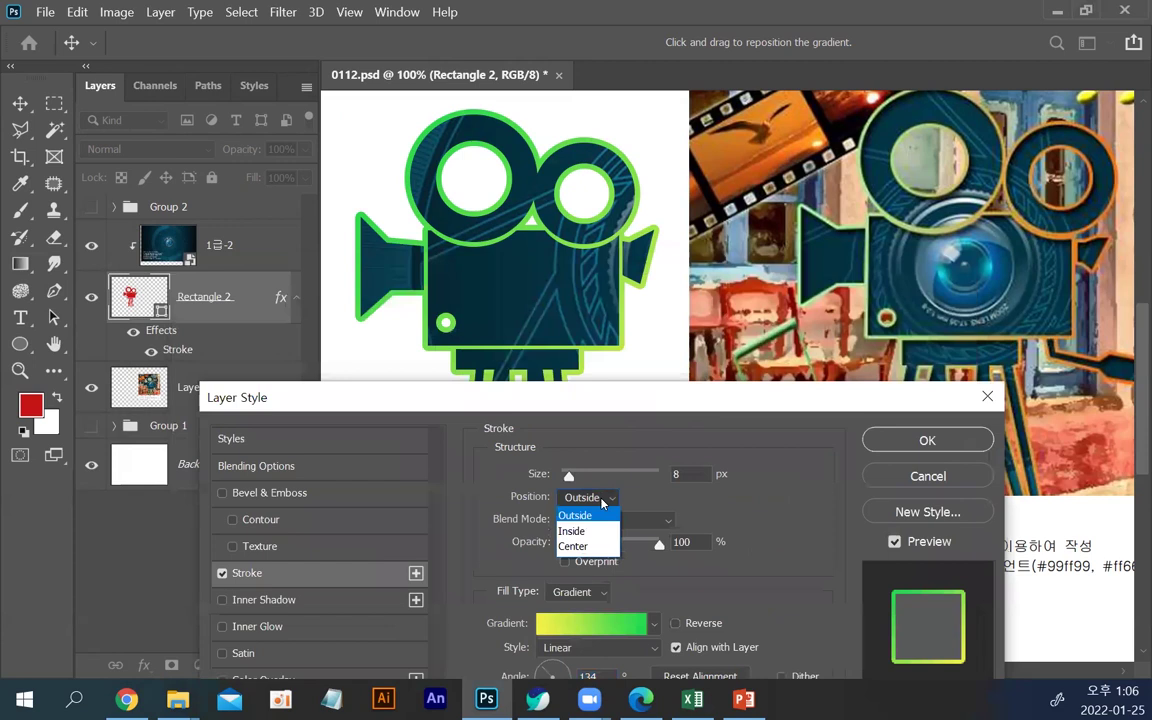
left_click(578, 545)
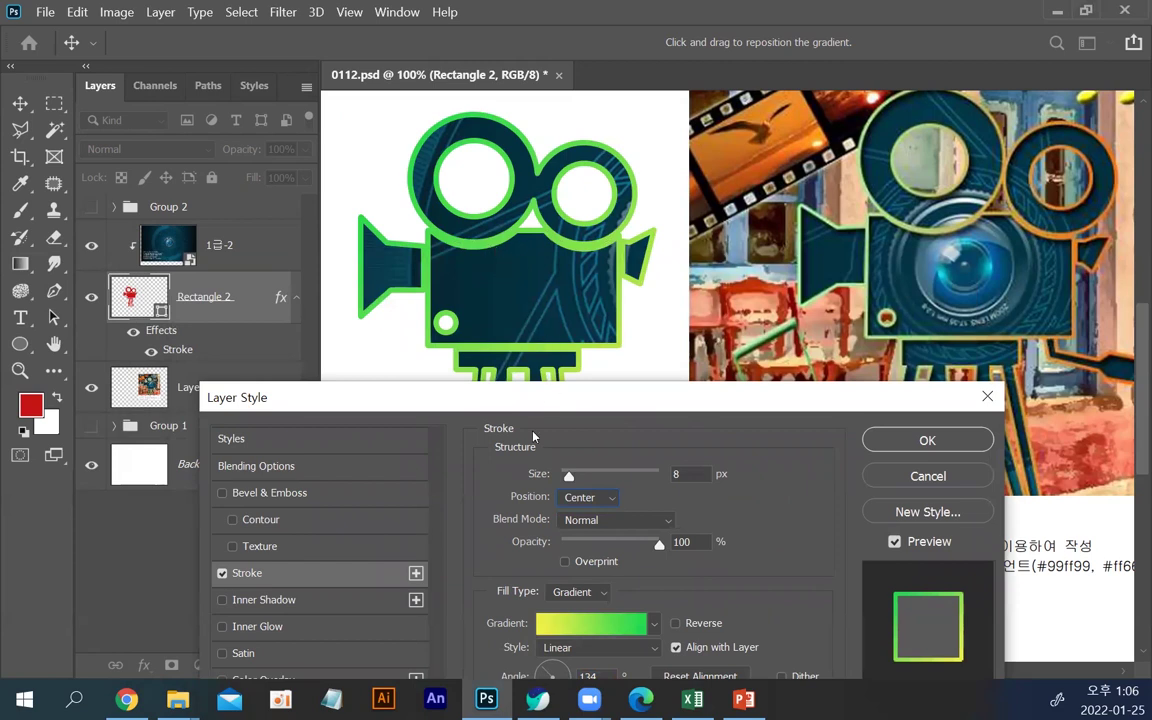
left_click_drag(569, 478, 571, 478)
left_click(580, 497)
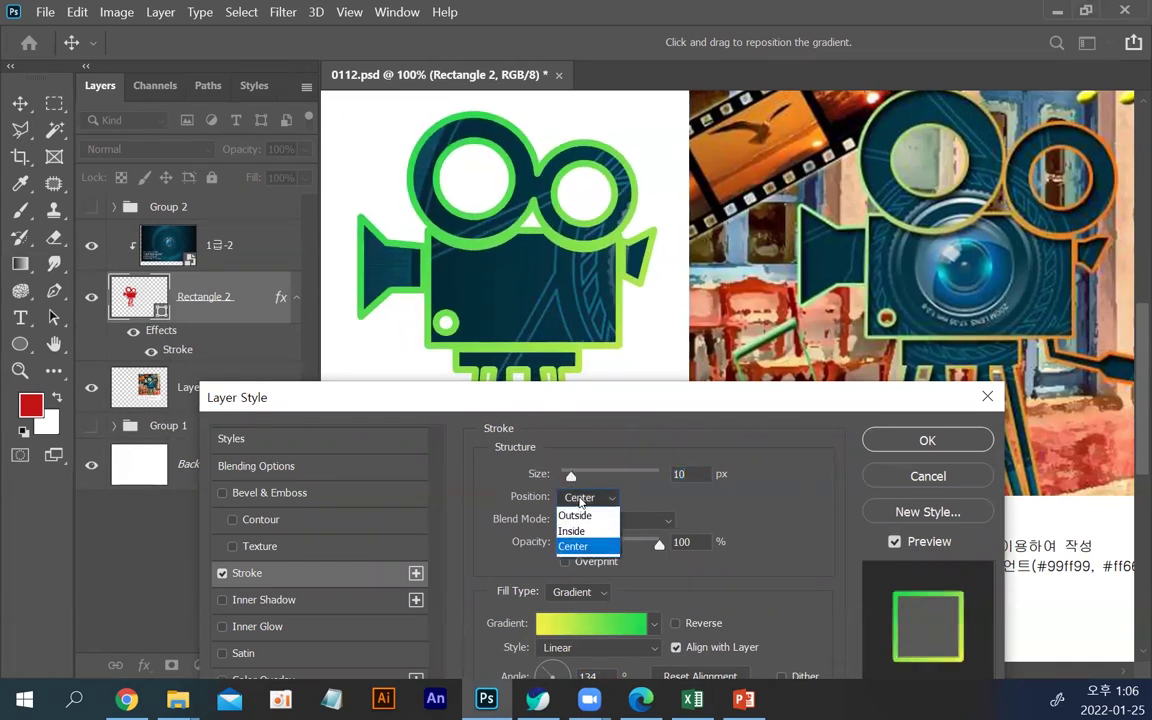
left_click(585, 531)
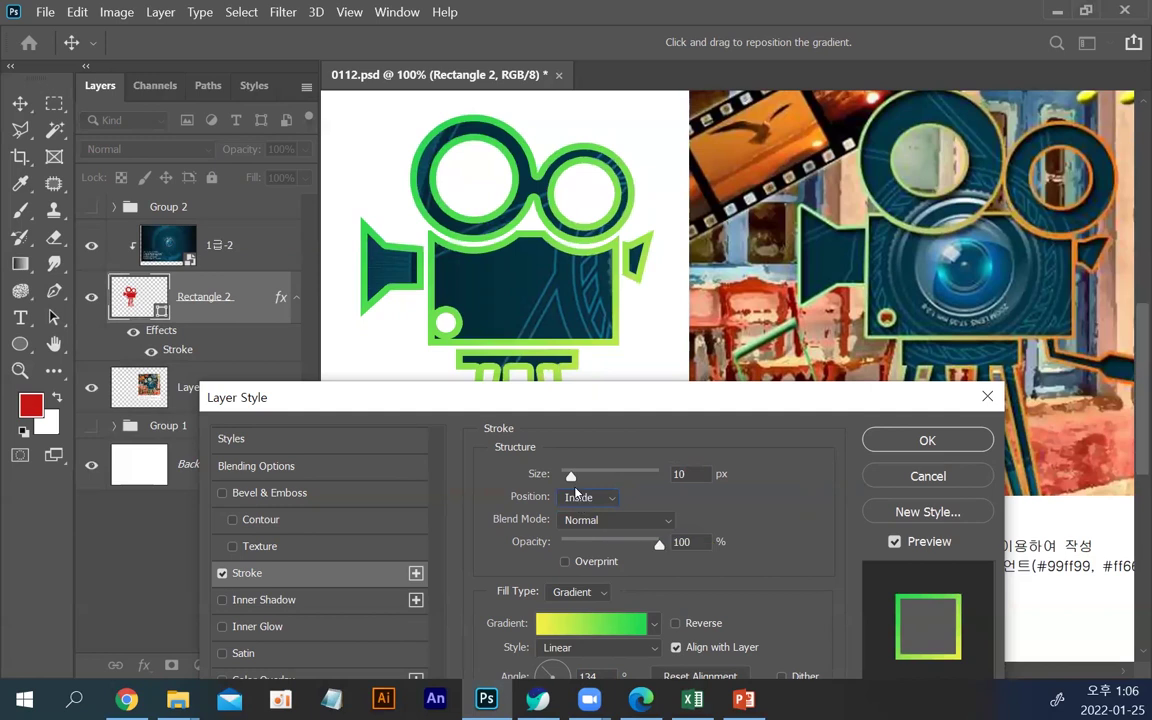
left_click(588, 497)
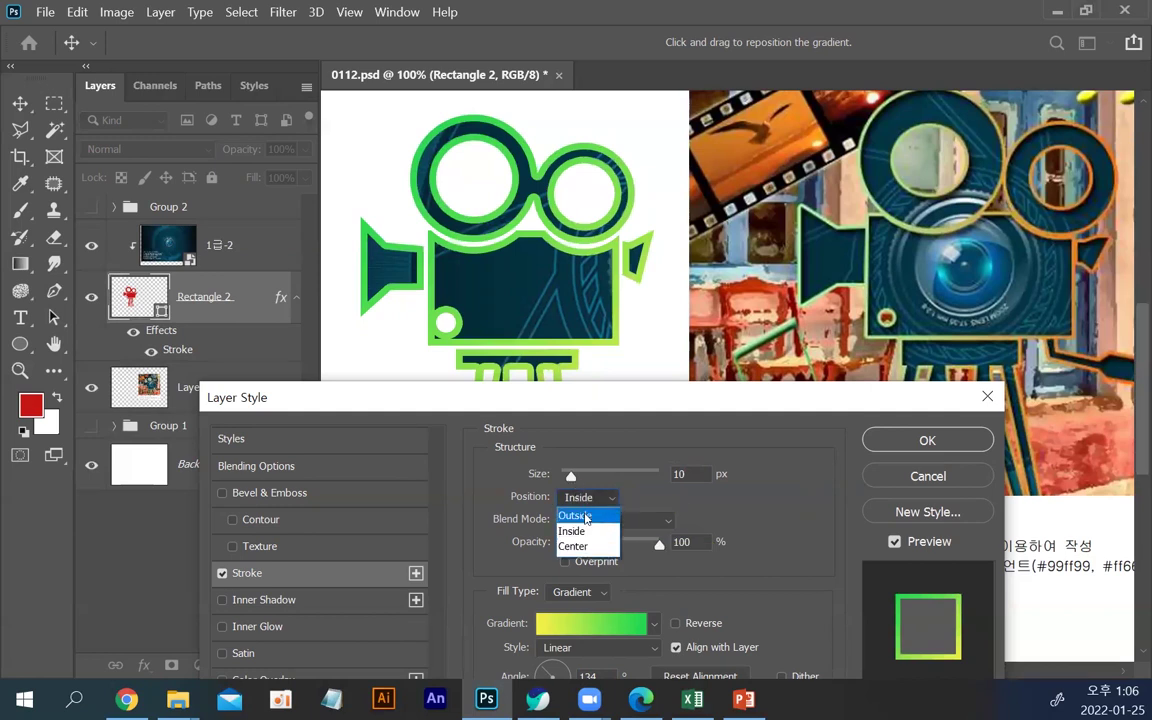
left_click(577, 462)
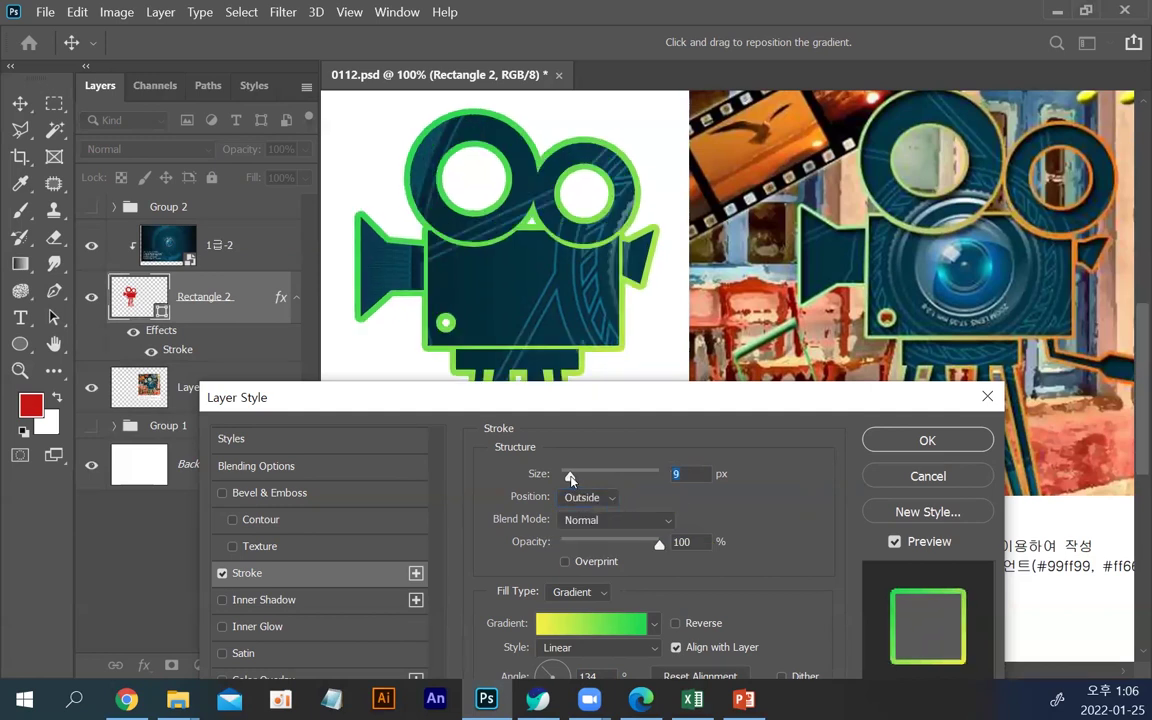
left_click_drag(570, 476, 567, 477)
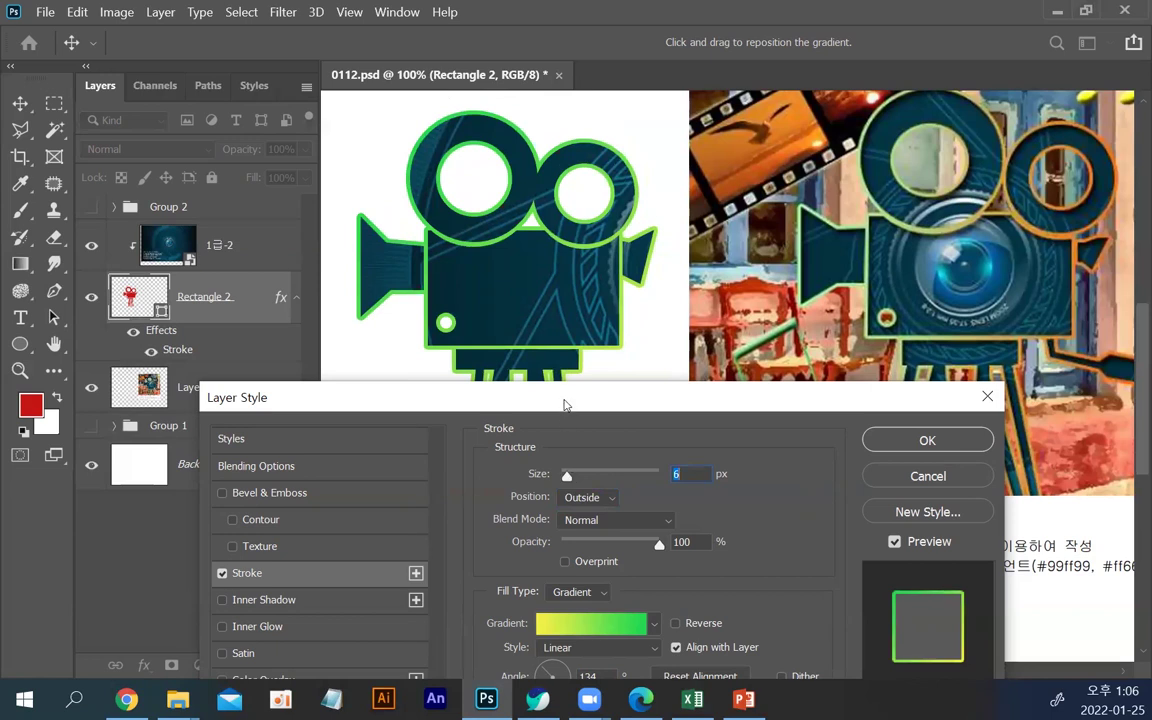
Add an Inner Shadow to the camera shape and offset it to a 105° angle and 14 px distance.
left_click_drag(564, 404, 758, 377)
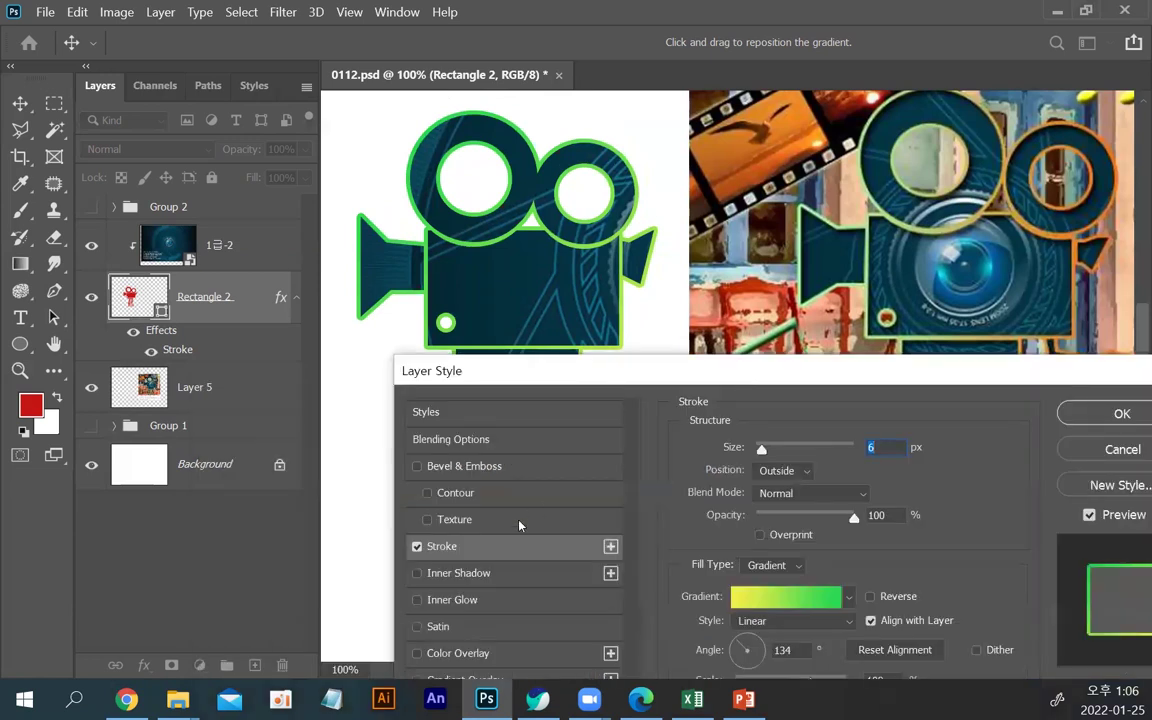
left_click(417, 574)
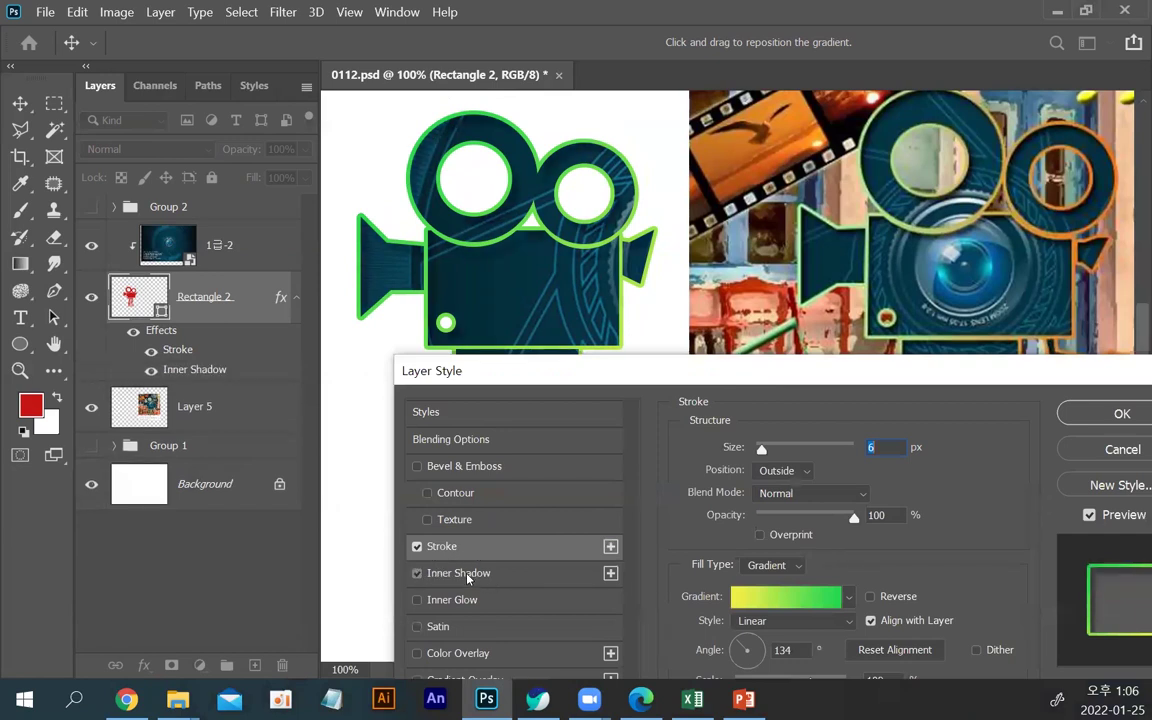
left_click(467, 578)
mouse_move(483, 215)
left_mouse_down()
mouse_move(500, 240)
mouse_move(482, 214)
mouse_move(489, 244)
mouse_move(478, 214)
left_mouse_up()
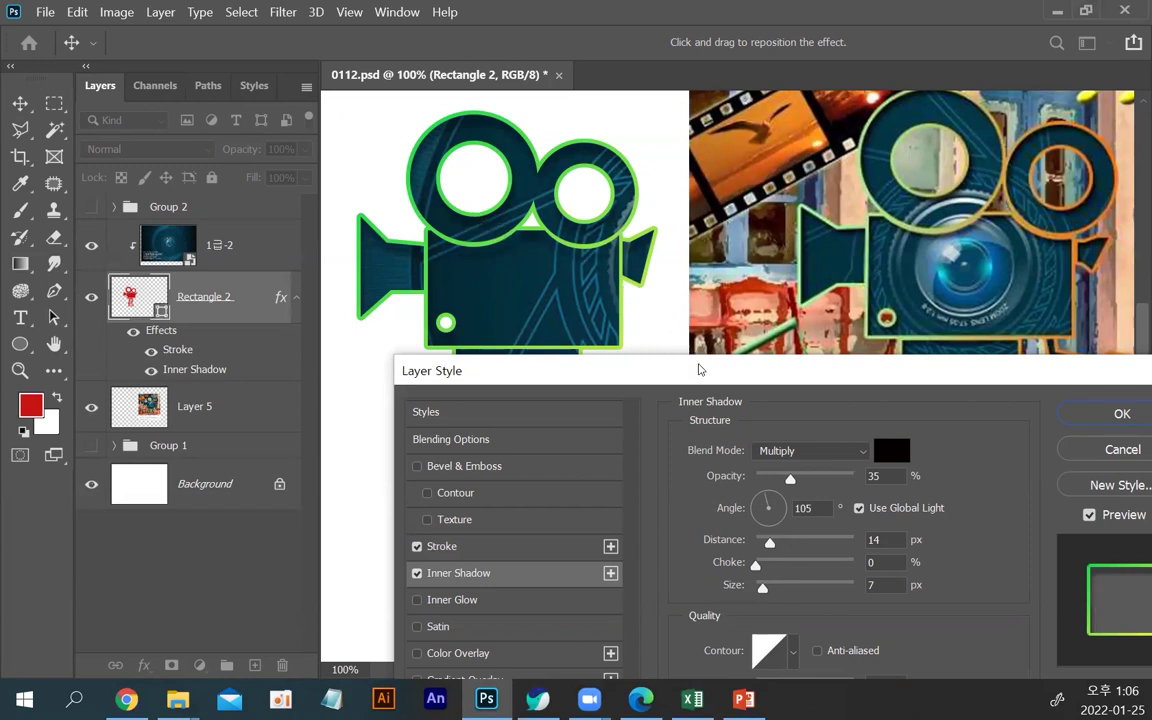
Reset the inner shadow to its defaults, reposition it to a 119° angle and 16 px distance, and apply the layer styles.
left_click_drag(697, 366, 588, 155)
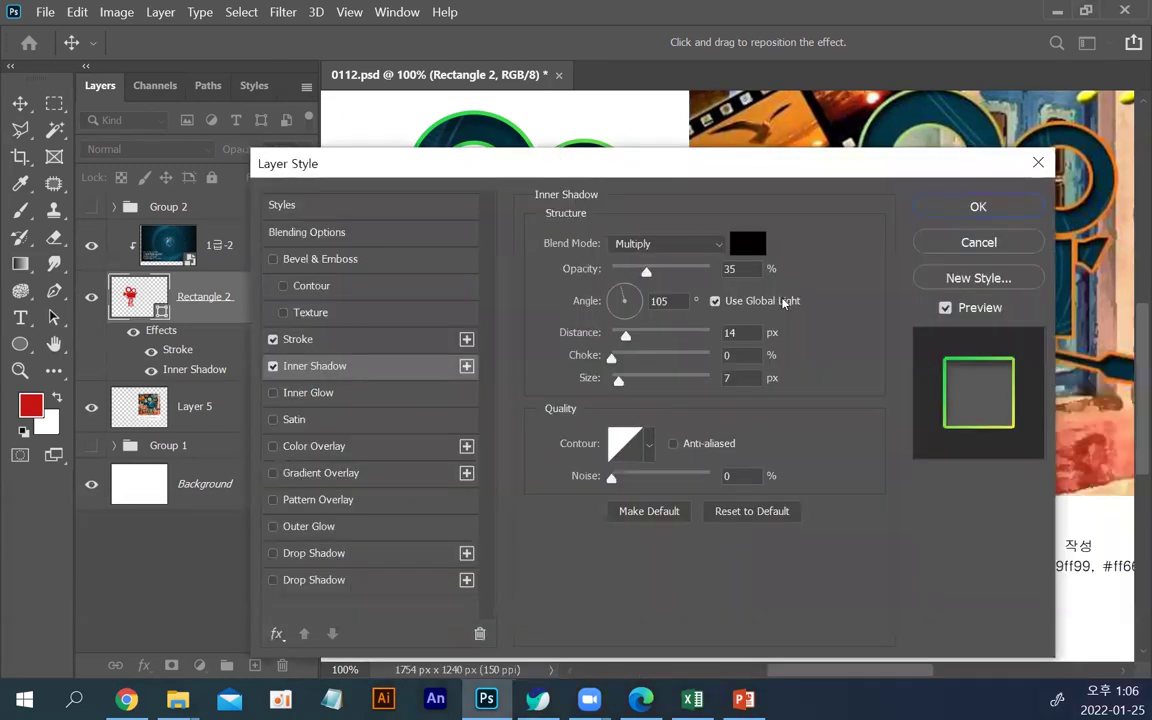
left_click(750, 516)
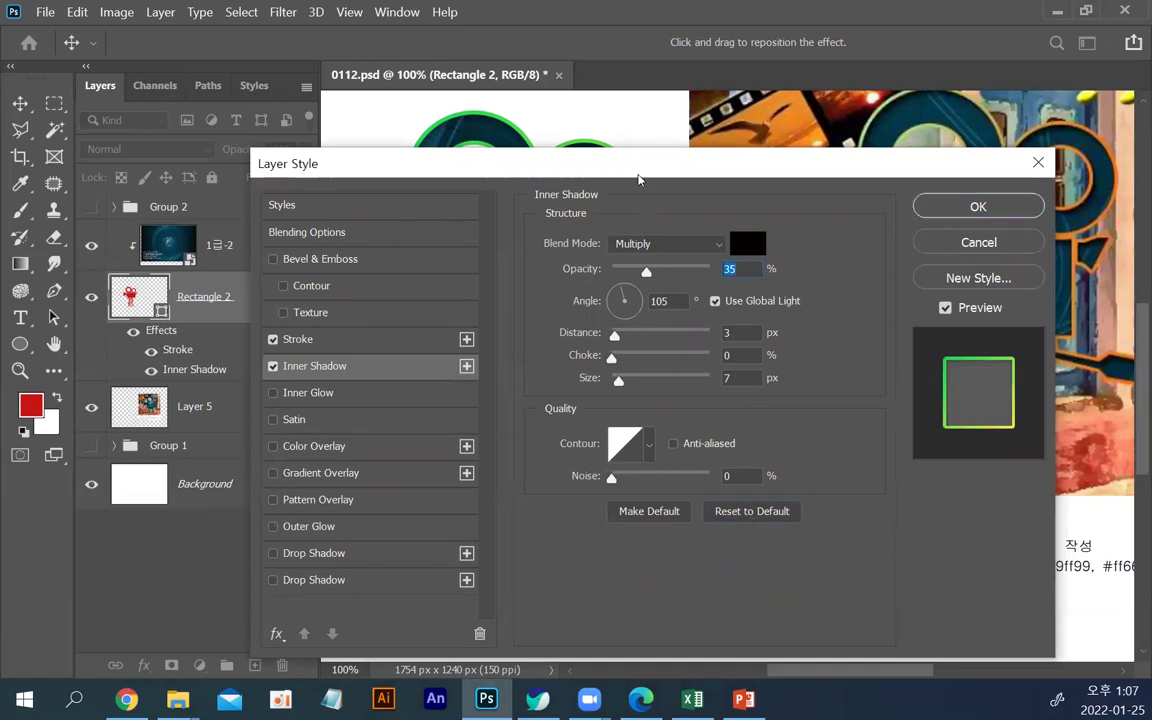
left_click_drag(639, 179, 656, 362)
left_click_drag(522, 257, 527, 268)
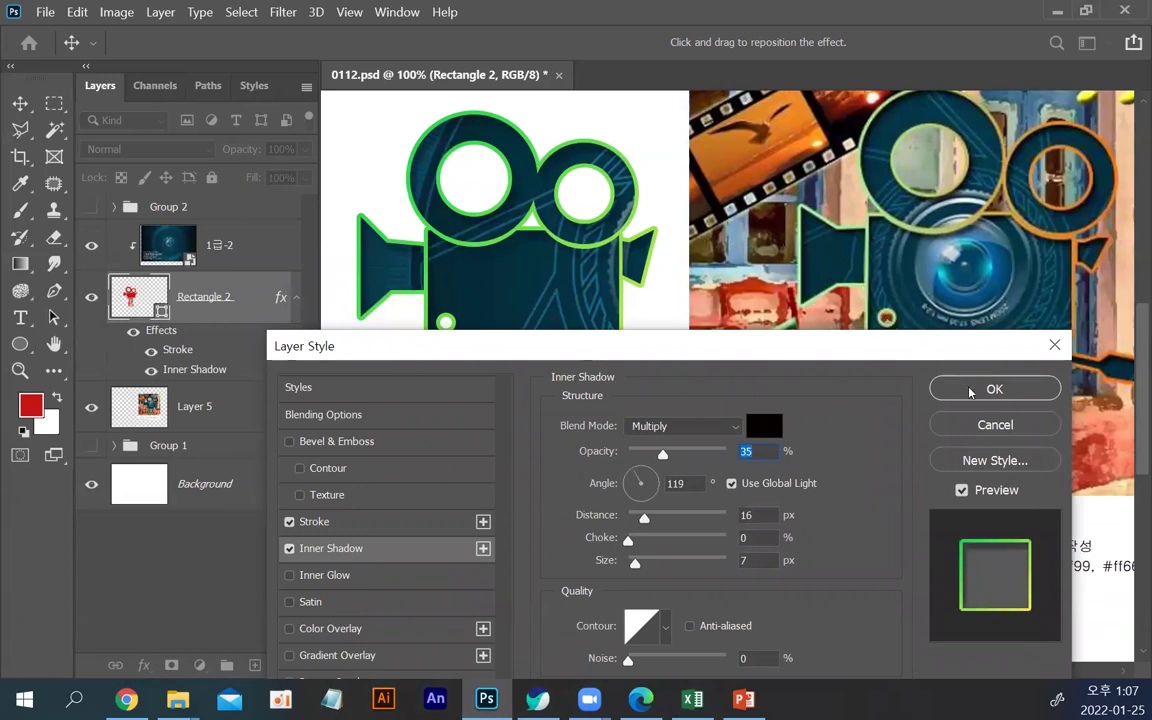
left_click(968, 390)
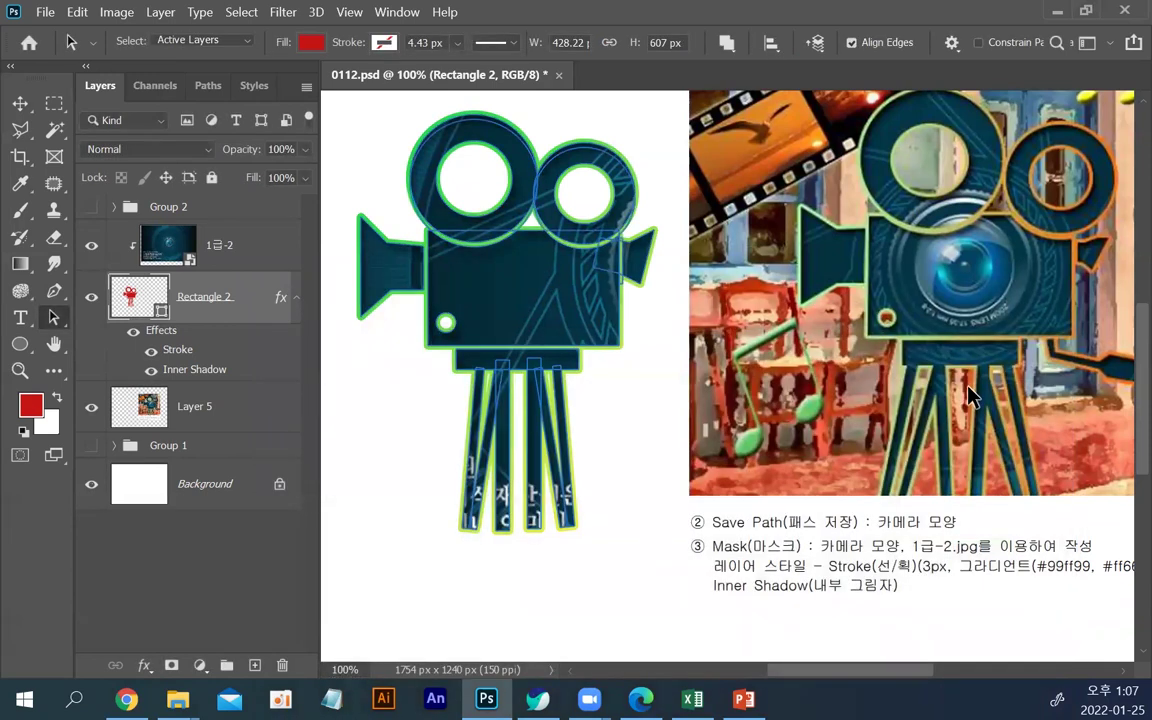
Reposition the clipped 1급-2 image so that its blue lens sits in the middle of the camera body.
left_click(220, 245)
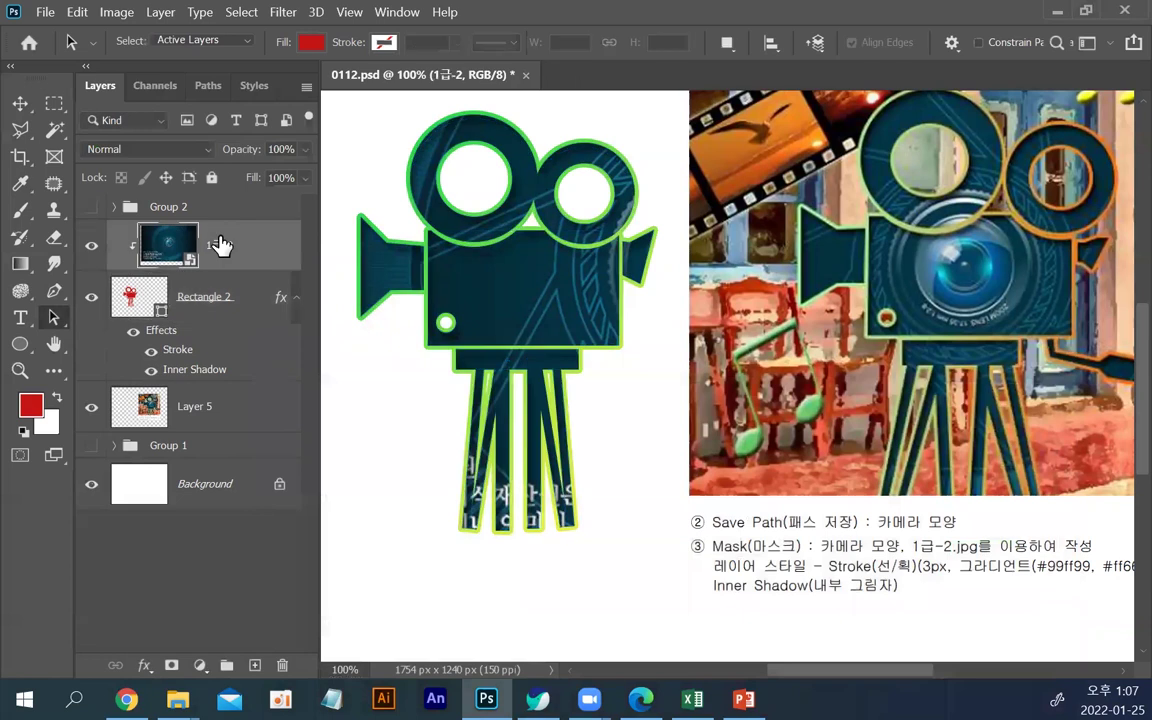
key("ctrl+minus")
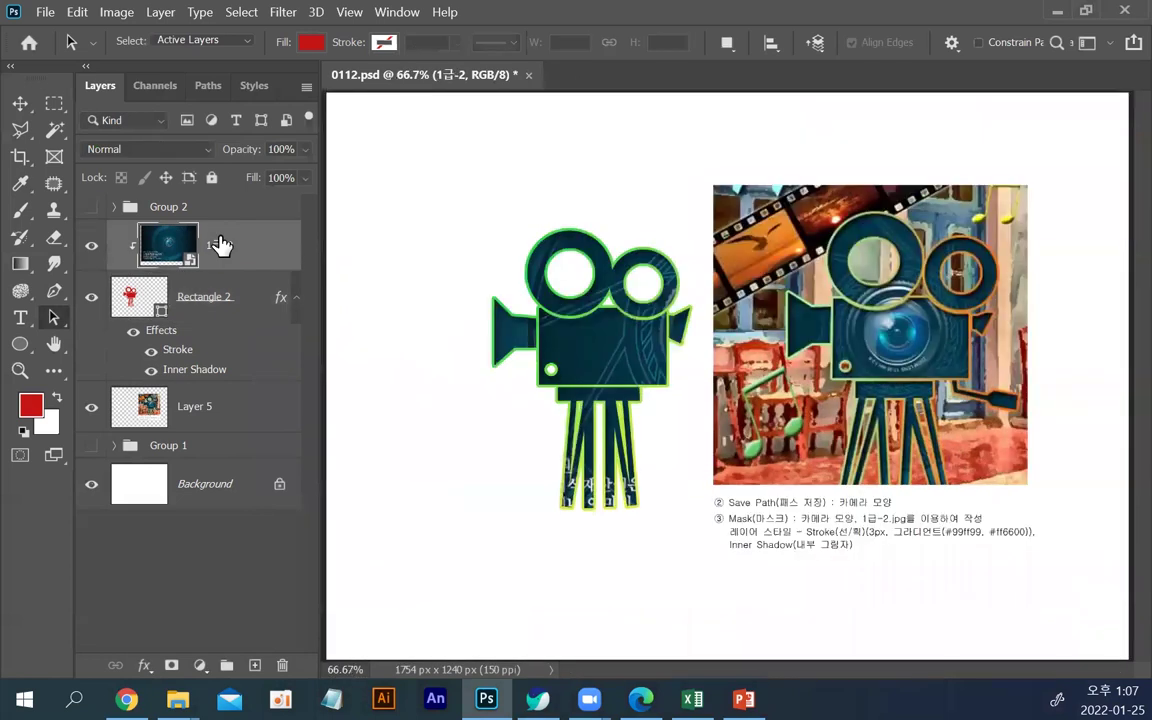
key("ctrl+t")
left_click_drag(814, 335, 636, 367)
key("Return")
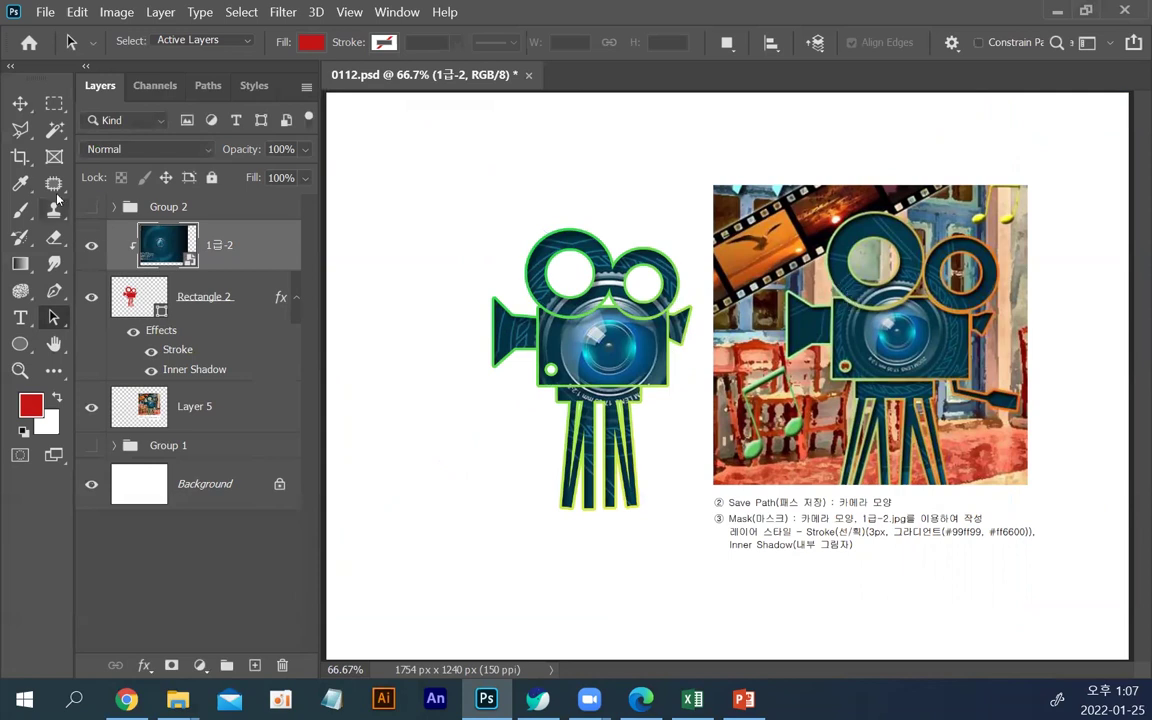
Hide the Layer 5 reference sheet and view the styled camera shape up close at 100%.
left_click(20, 104)
left_click(205, 406)
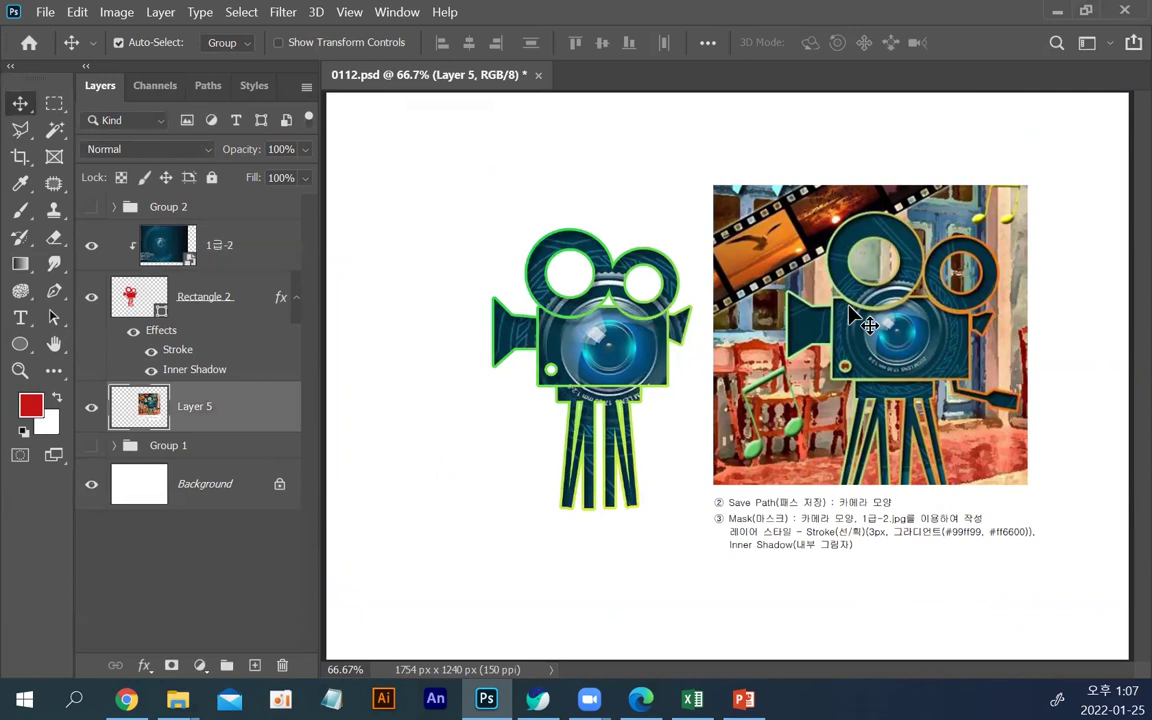
left_click(92, 408)
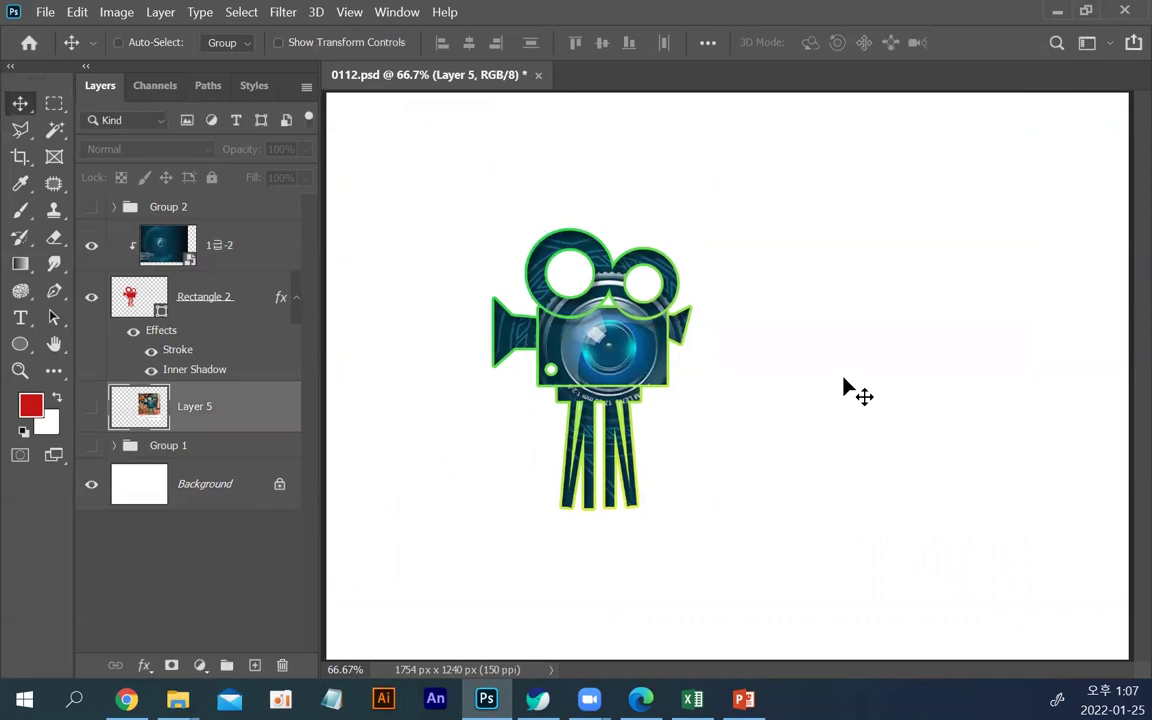
key("ctrl+plus")
left_click_drag(658, 378, 709, 411)
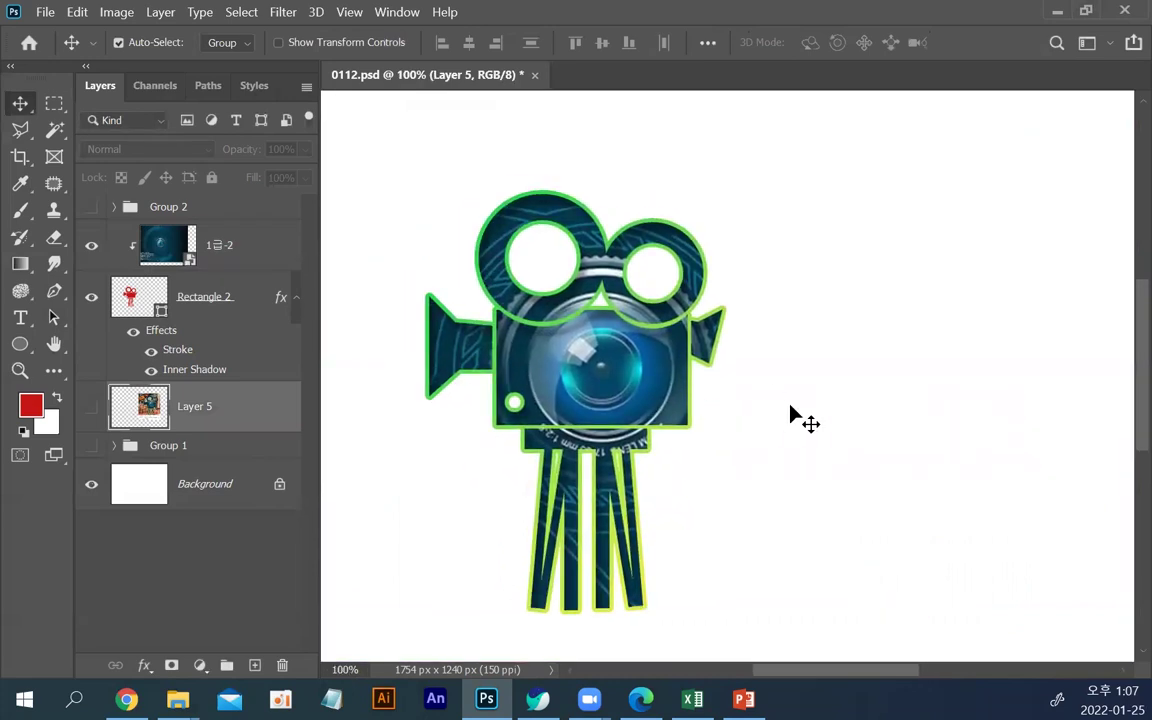